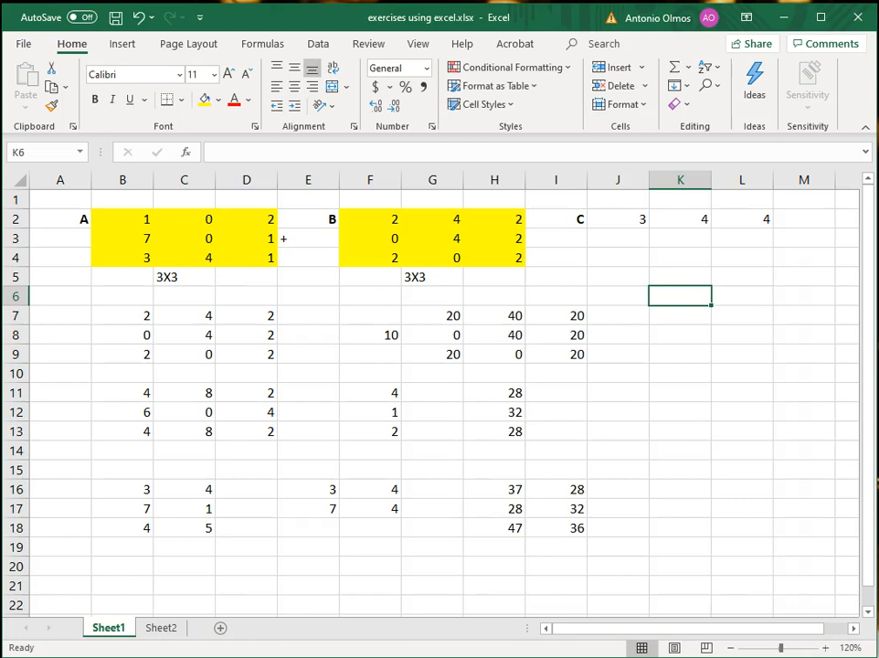
Step: Label the size of matrix C as the text 3X3 in cell K5, matching the labels under matrices A and B
{"action": "left_click", "coordinate": [172, 276]}
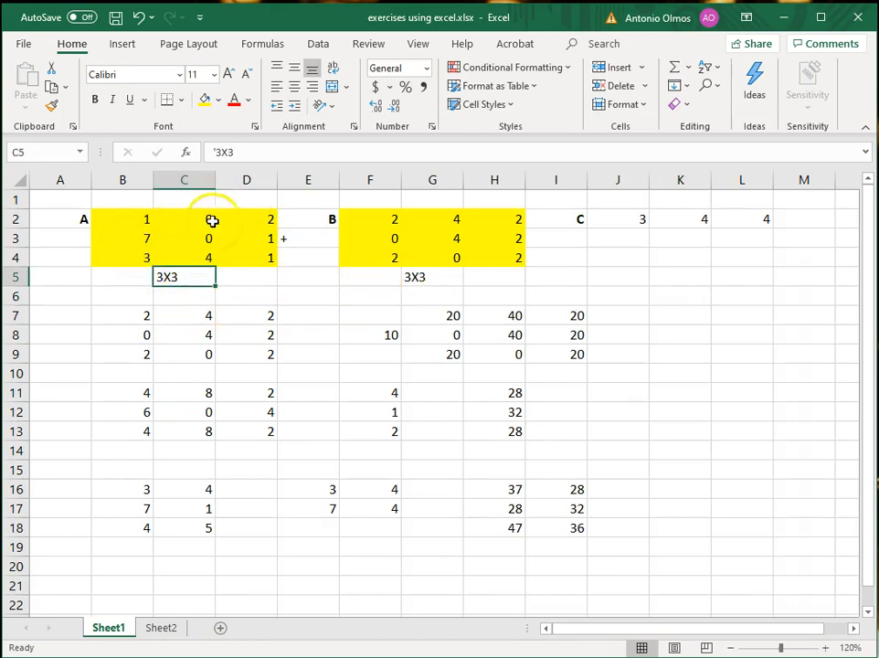
{"action": "left_click", "coordinate": [425, 278]}
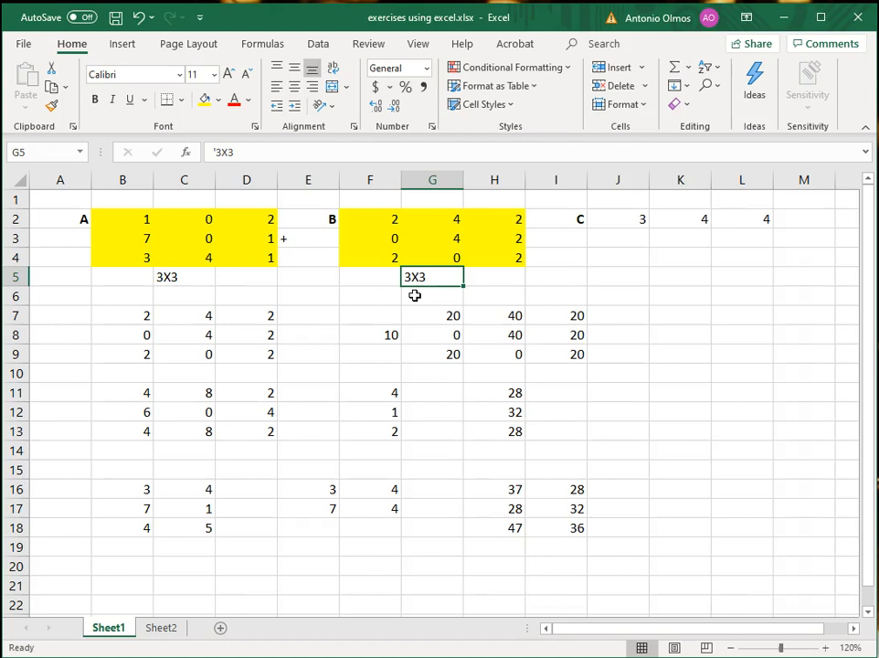
{"action": "left_click", "coordinate": [676, 275]}
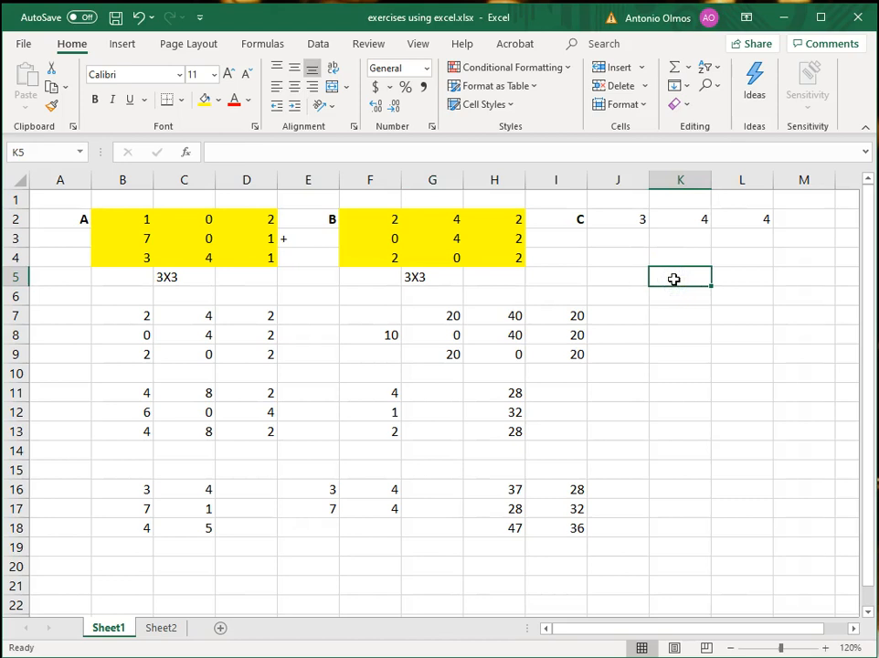
{"action": "type", "text": "'3X3"}
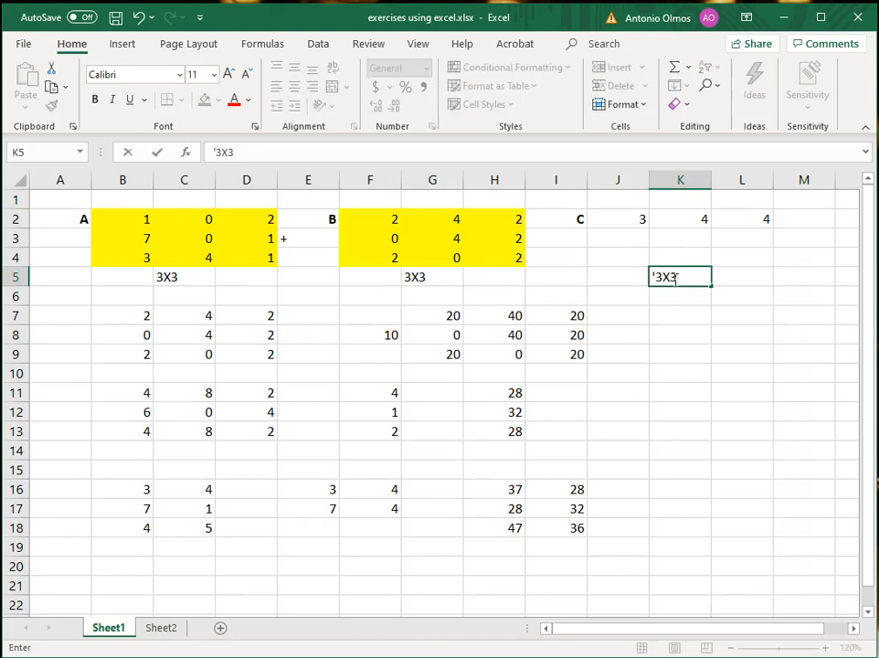
{"action": "key", "text": "Return"}
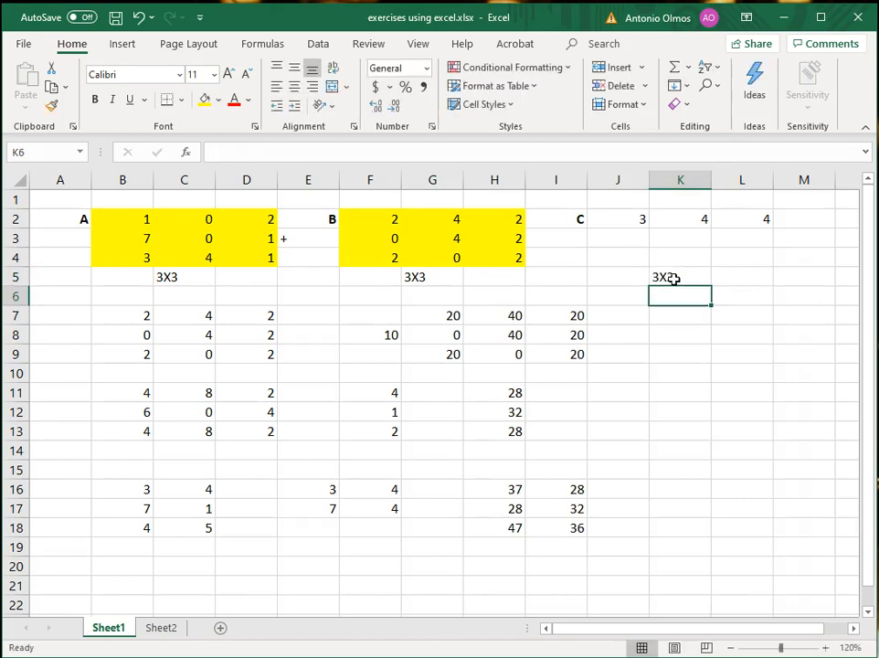
Step: Examine the addition formulas in matrix C's first row, cells J2, K2 and L2, and the cells each one references
{"action": "left_click", "coordinate": [632, 220]}
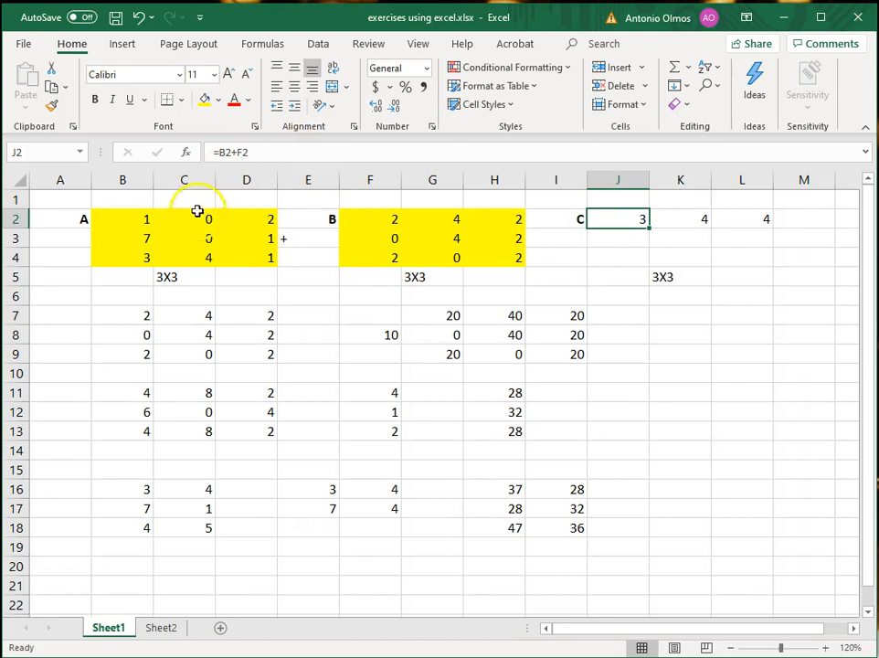
{"action": "left_click", "coordinate": [617, 219]}
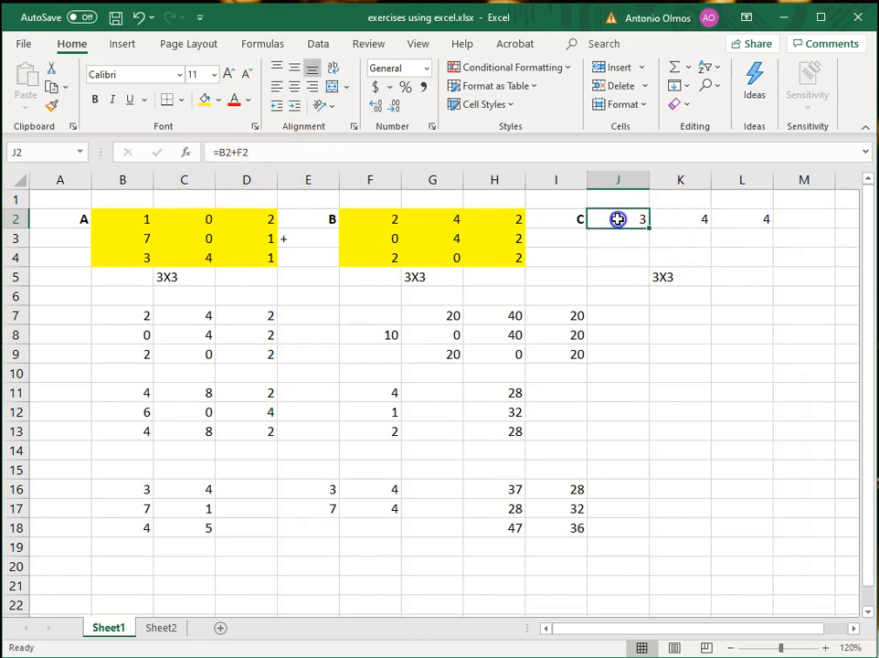
{"action": "left_click", "coordinate": [244, 152]}
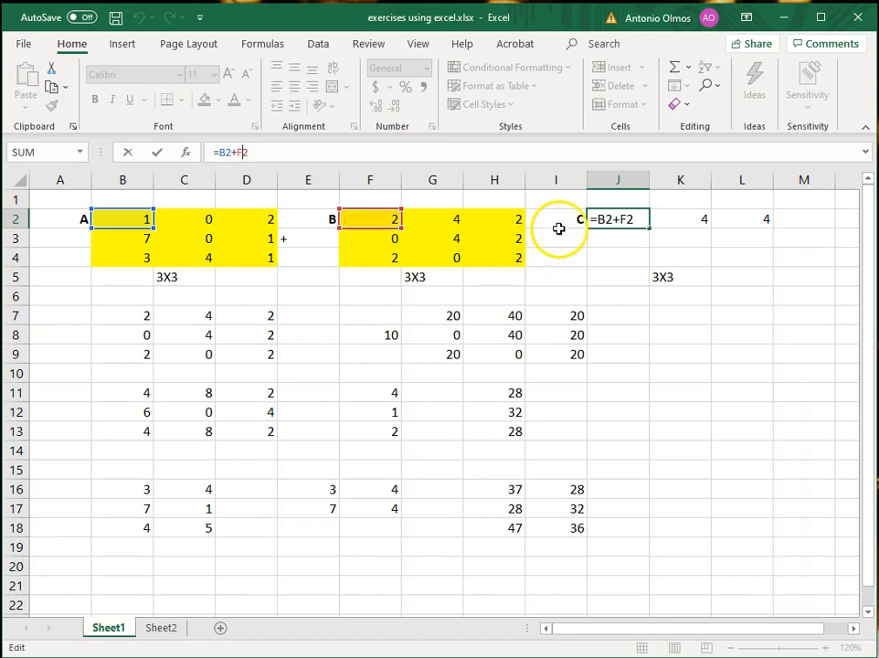
{"action": "key", "text": "Return"}
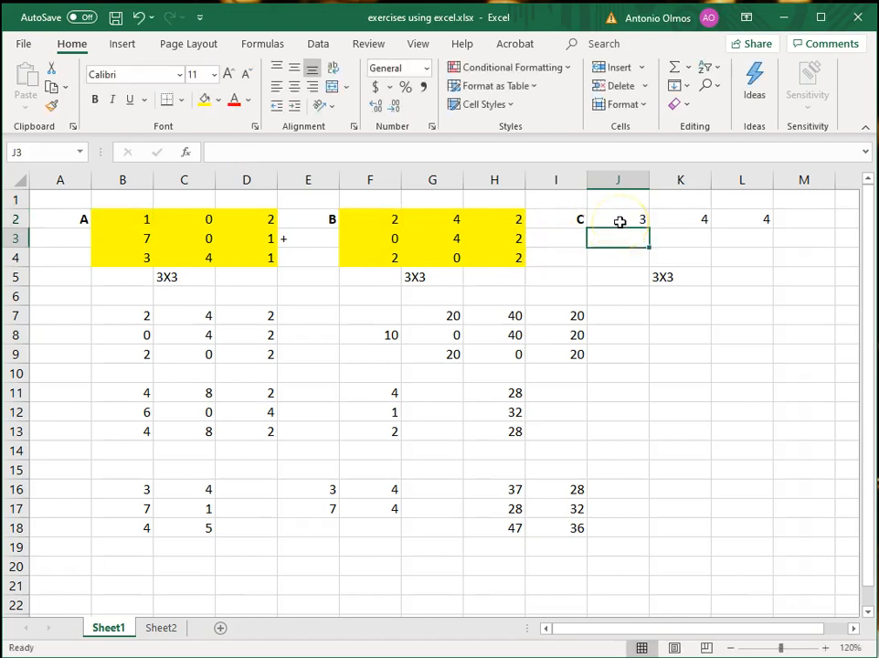
{"action": "left_click", "coordinate": [619, 221]}
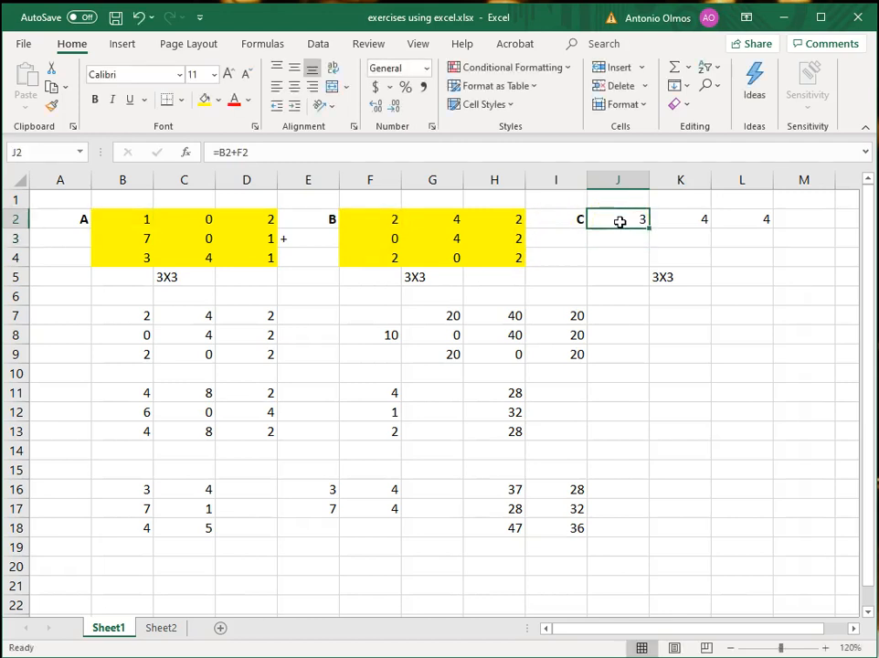
{"action": "key", "text": "Right"}
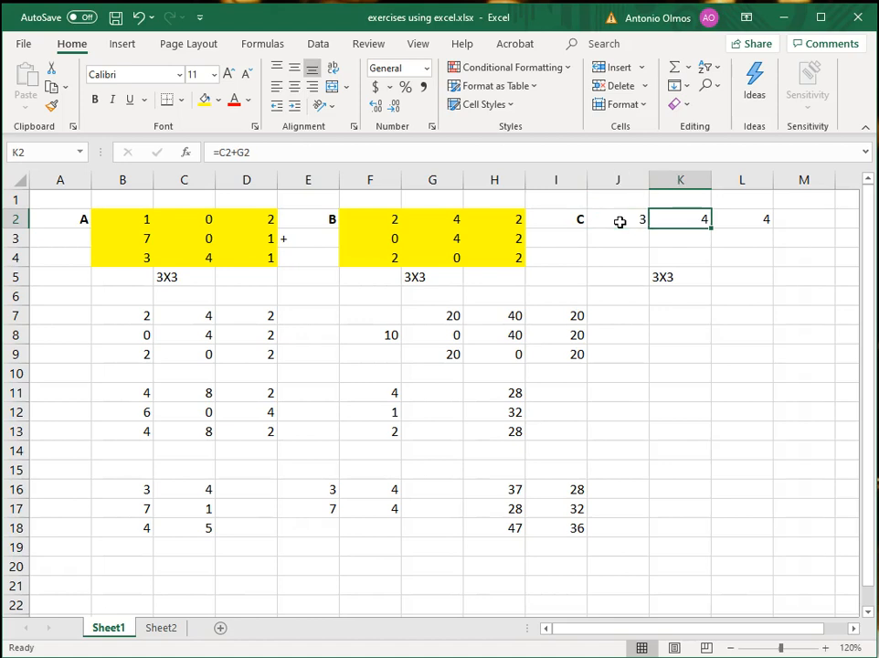
{"action": "left_click", "coordinate": [228, 152]}
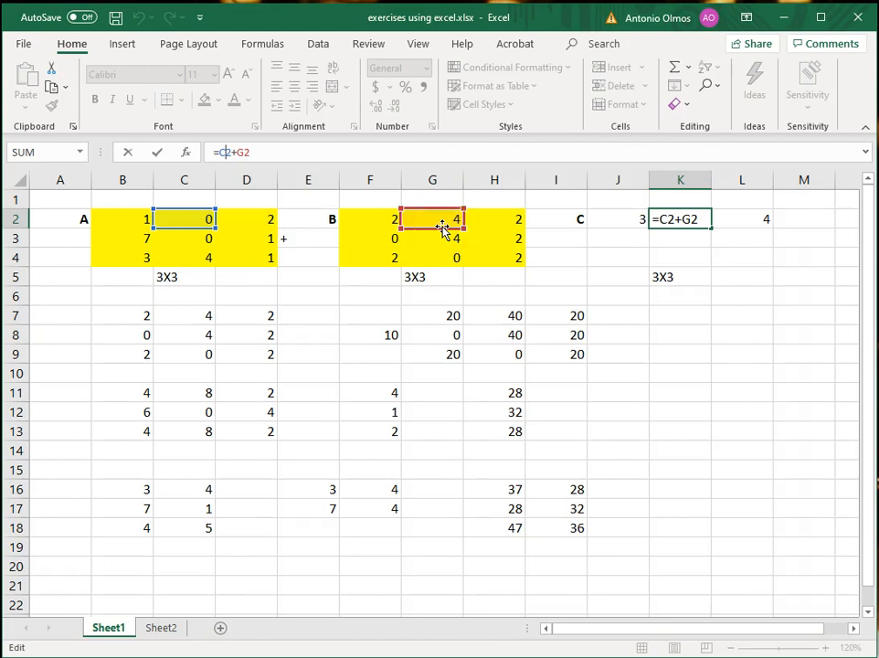
{"action": "key", "text": "Return"}
{"action": "left_click", "coordinate": [653, 227]}
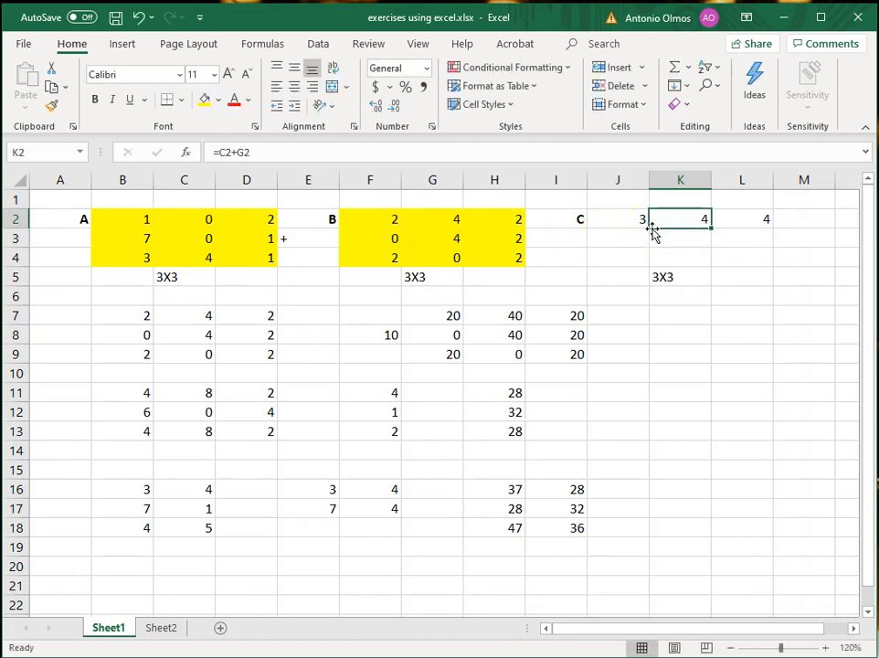
{"action": "key", "text": "Right"}
{"action": "left_click", "coordinate": [245, 152]}
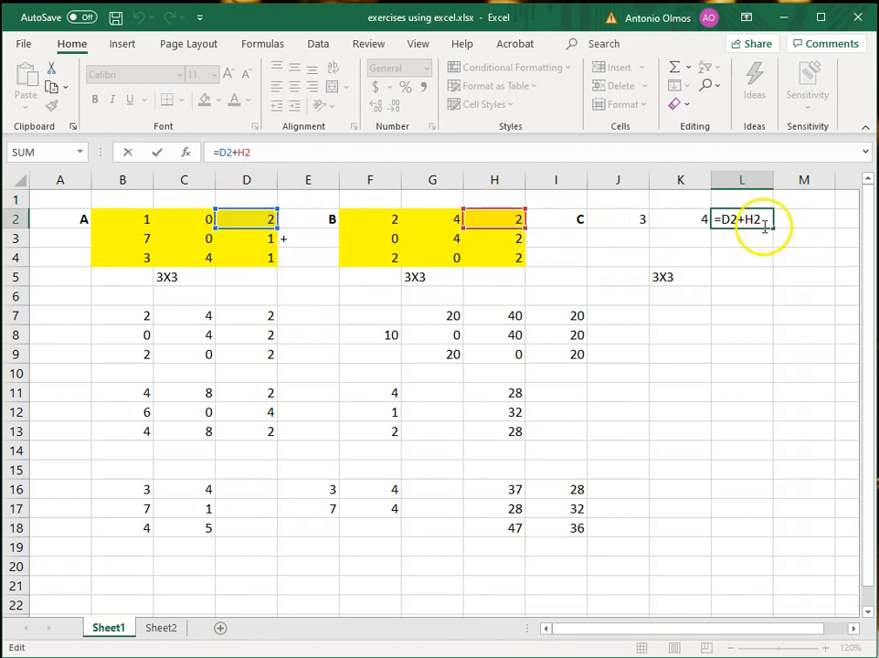
{"action": "key", "text": "Return"}
Step: Enter the formula =B3+F3 in cell J3 to add the first elements of the second rows of A and B
{"action": "left_click", "coordinate": [618, 243]}
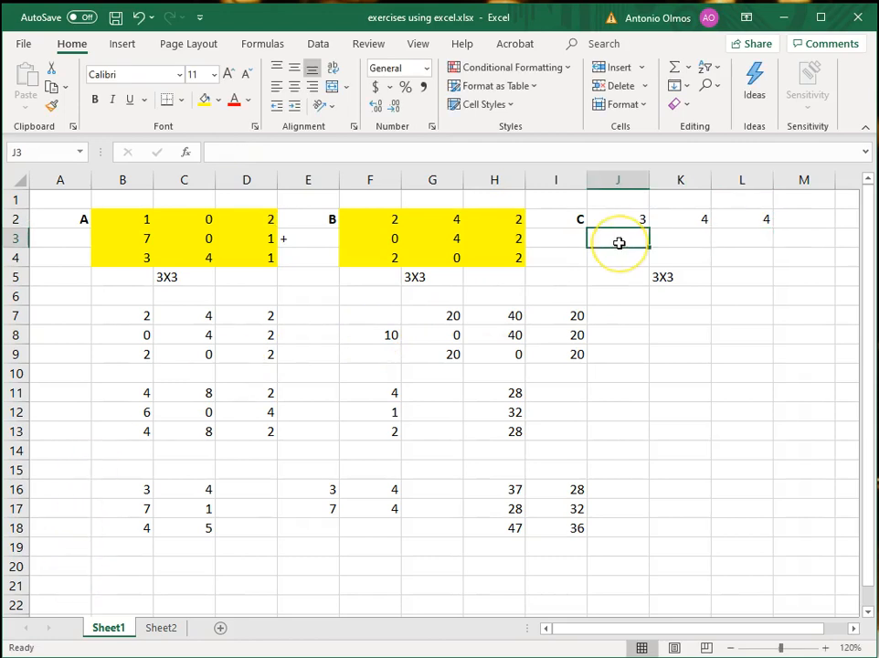
{"action": "left_click", "coordinate": [271, 151]}
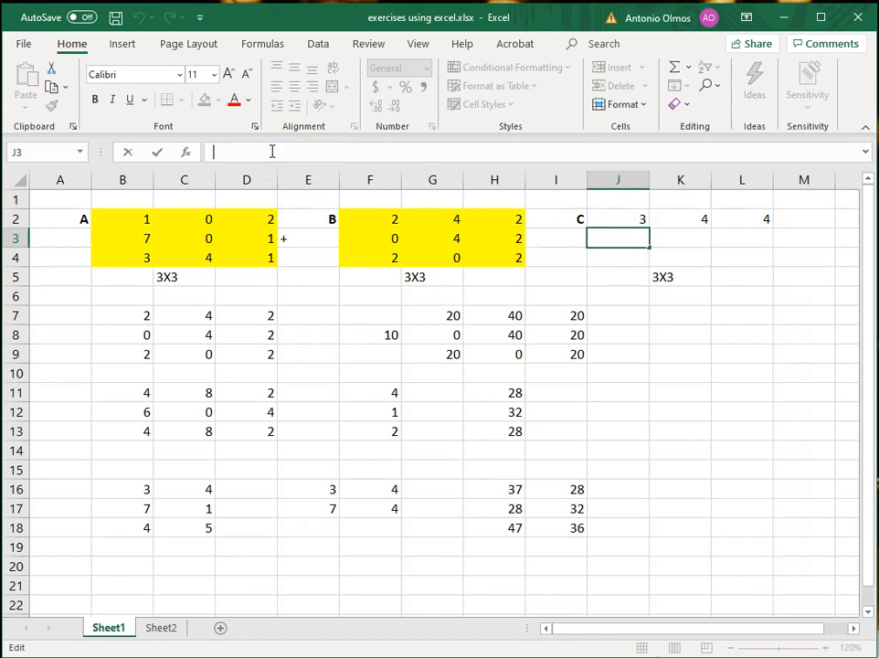
{"action": "type", "text": "="}
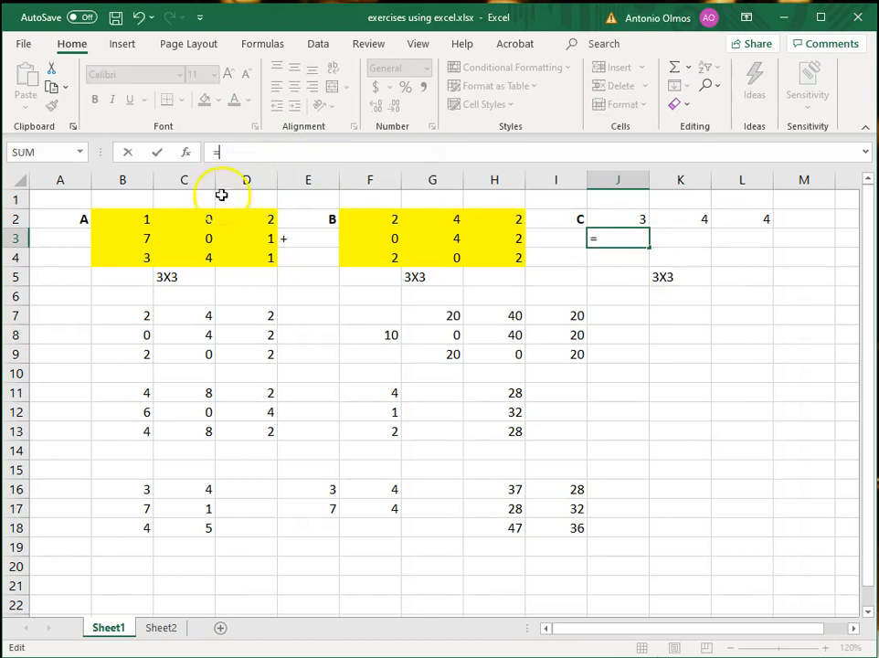
{"action": "left_click", "coordinate": [132, 238]}
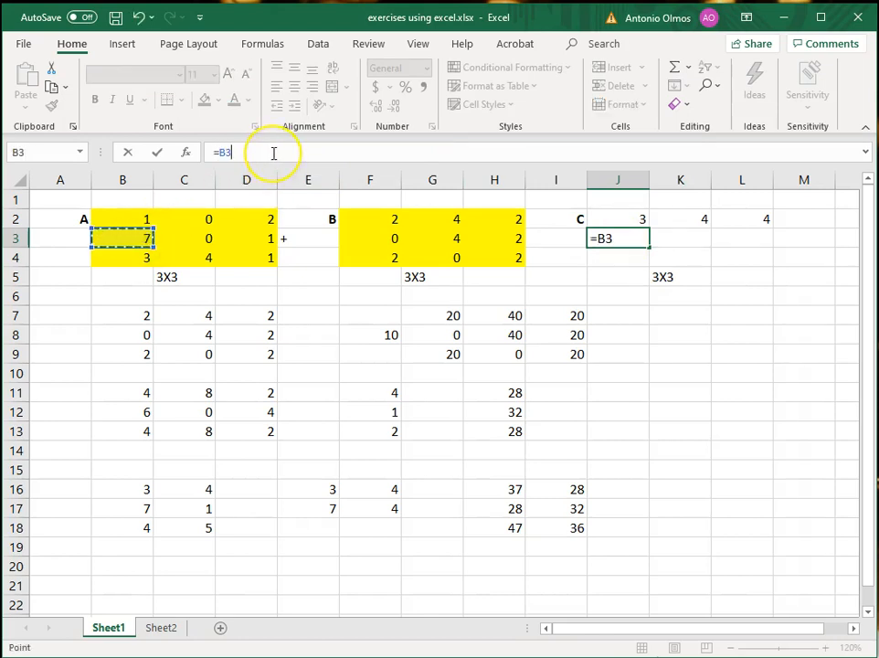
{"action": "type", "text": "+"}
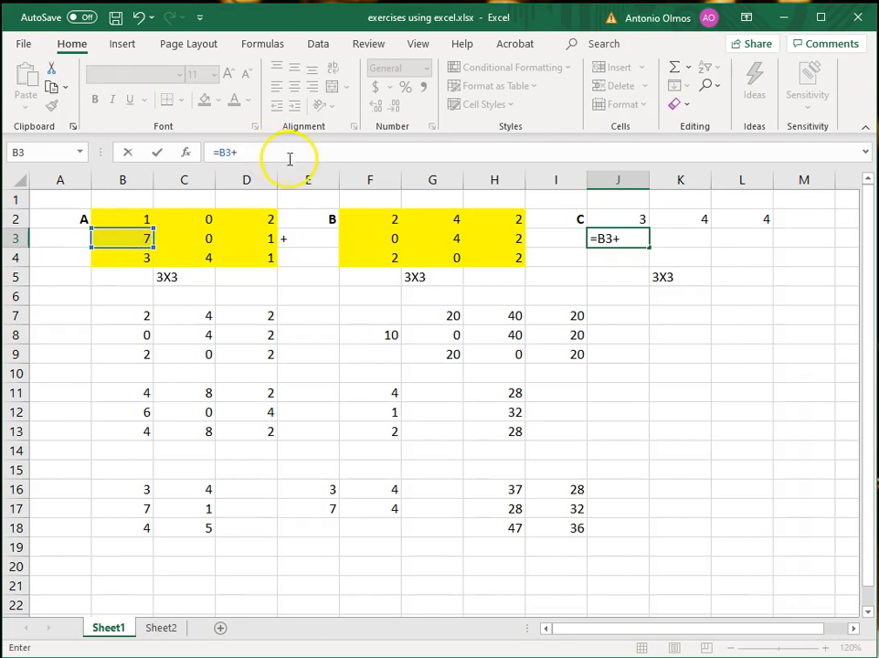
{"action": "left_click", "coordinate": [380, 234]}
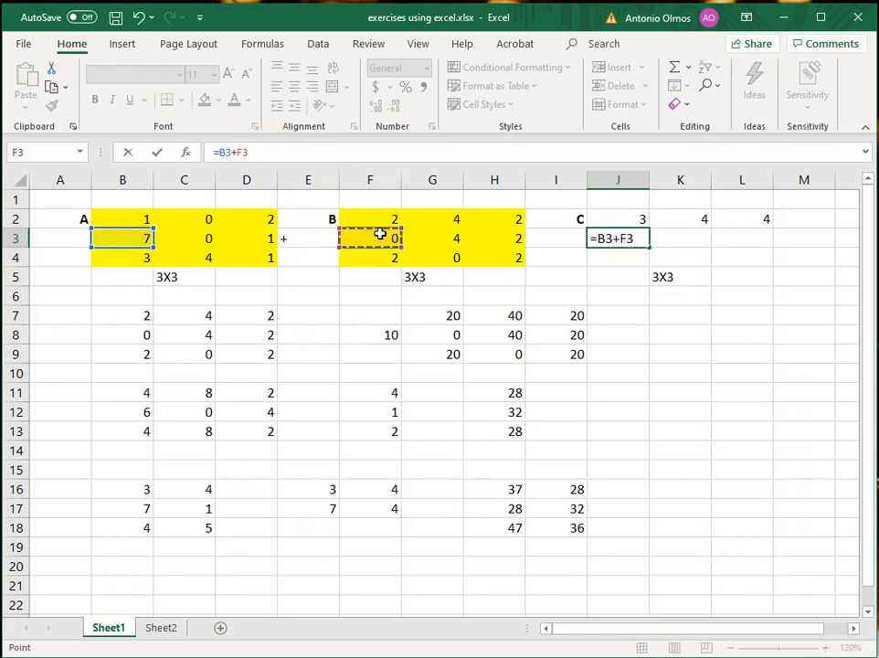
{"action": "key", "text": "Return"}
Step: Enter the formula =C3+G3 in cell K3 for the middle element of matrix C's second row
{"action": "key", "text": "Up"}
{"action": "key", "text": "Right"}
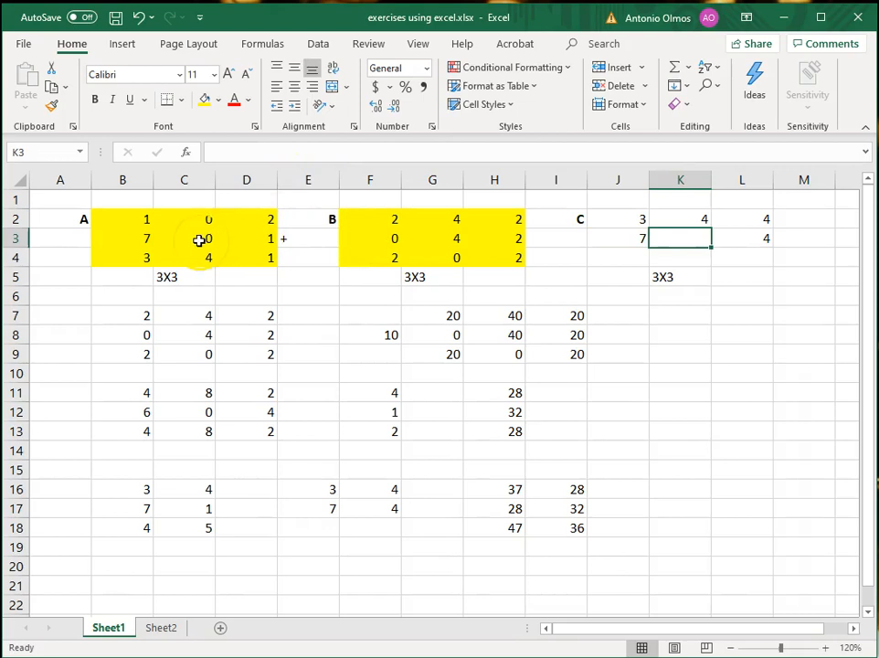
{"action": "left_click", "coordinate": [242, 151]}
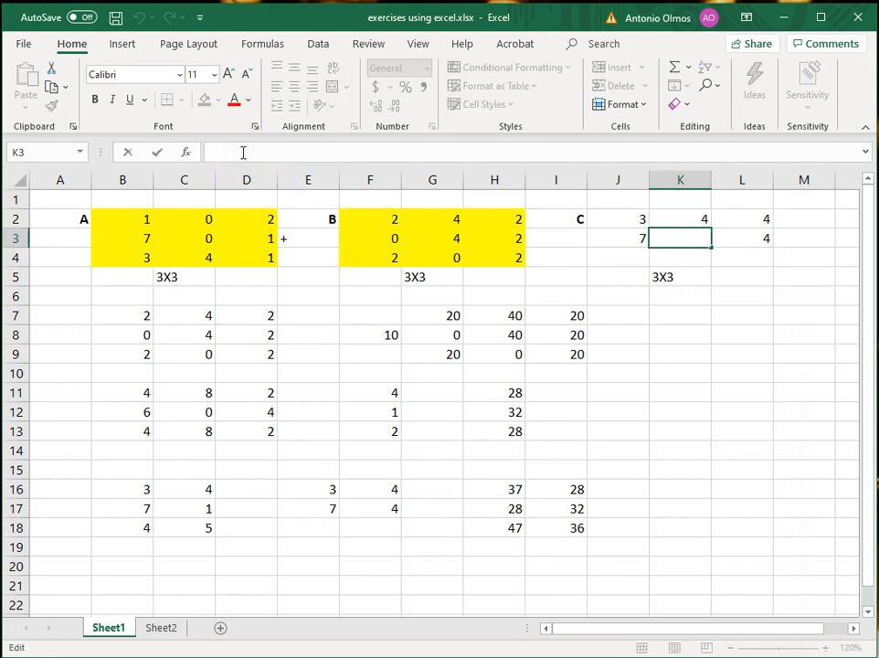
{"action": "type", "text": "="}
{"action": "left_click", "coordinate": [187, 236]}
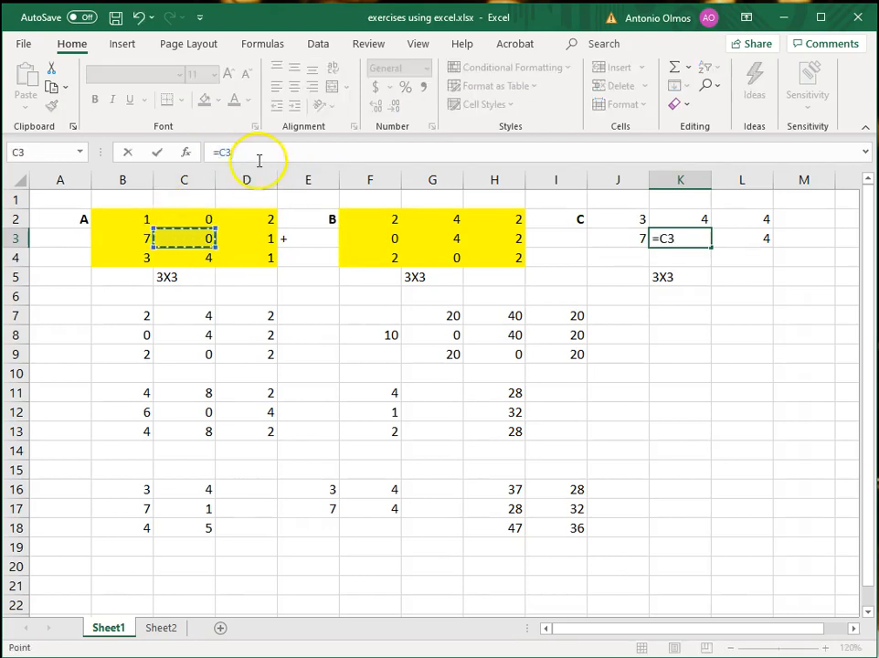
{"action": "type", "text": "+"}
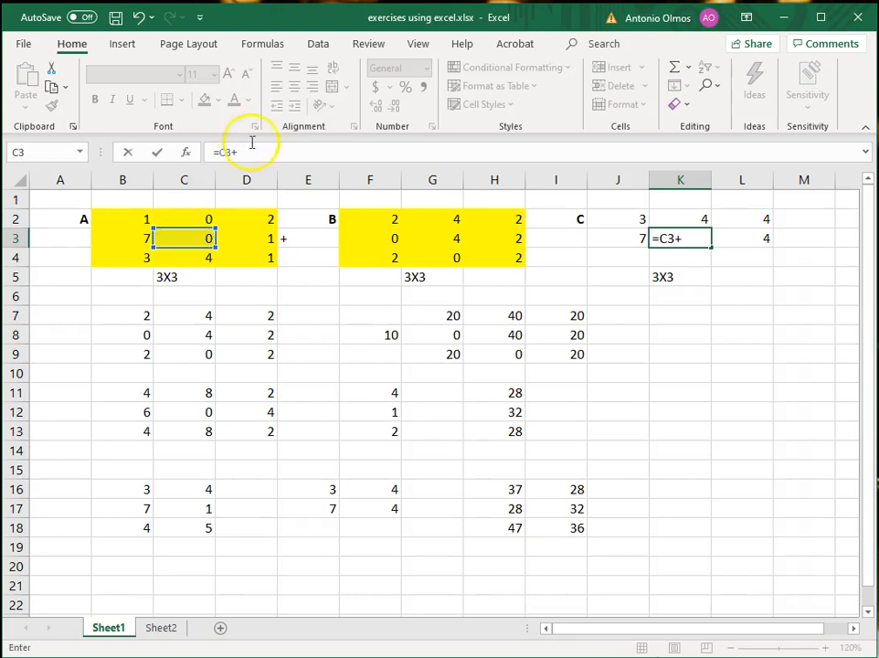
{"action": "left_click", "coordinate": [444, 235]}
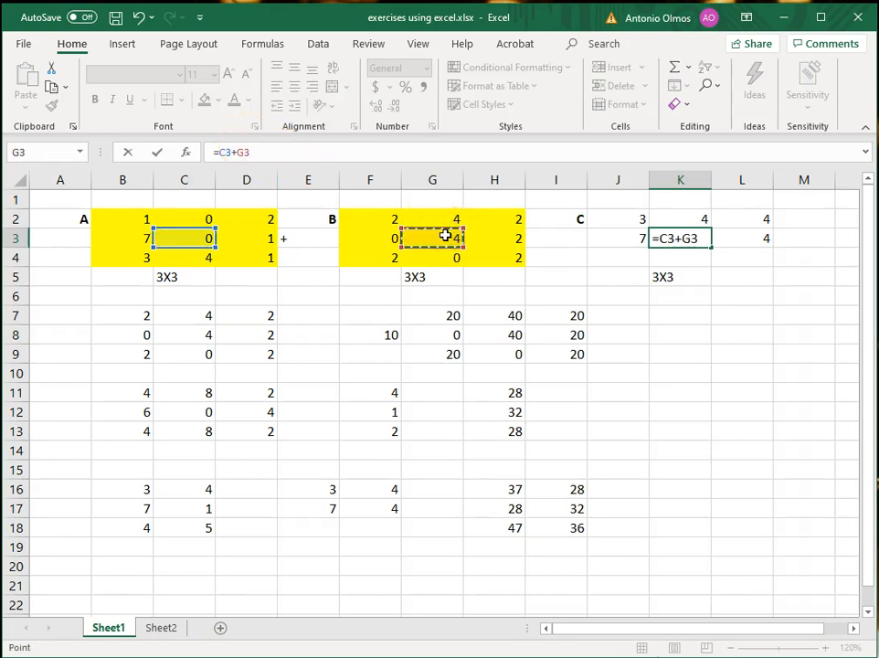
{"action": "key", "text": "Return"}
Step: Replace the content of cell L3 with the formula =D3+H3 to finish matrix C's second row
{"action": "key", "text": "Up"}
{"action": "key", "text": "Right"}
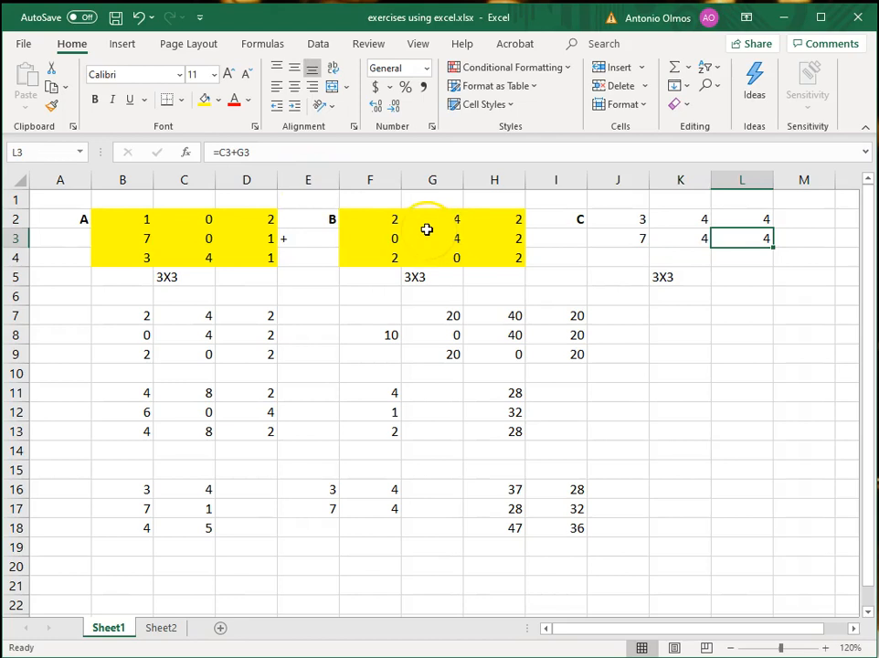
{"action": "type", "text": "="}
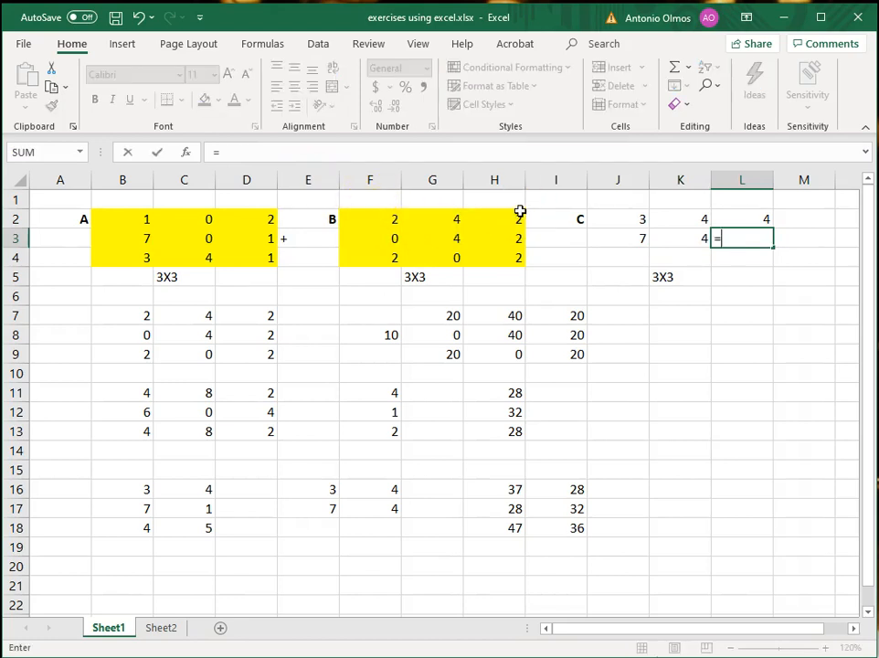
{"action": "left_click", "coordinate": [263, 237]}
{"action": "left_click", "coordinate": [248, 147]}
{"action": "type", "text": "+"}
{"action": "left_click", "coordinate": [504, 243]}
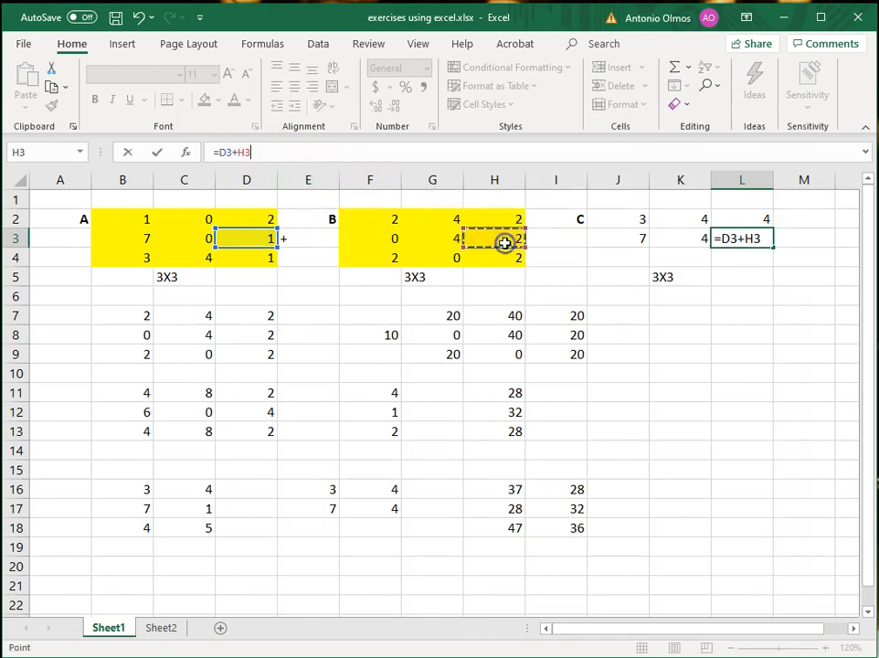
{"action": "key", "text": "Return"}
Step: Enter the formula =B4+F4 in cell J4 for the first element of matrix C's third row
{"action": "double_click", "coordinate": [625, 259]}
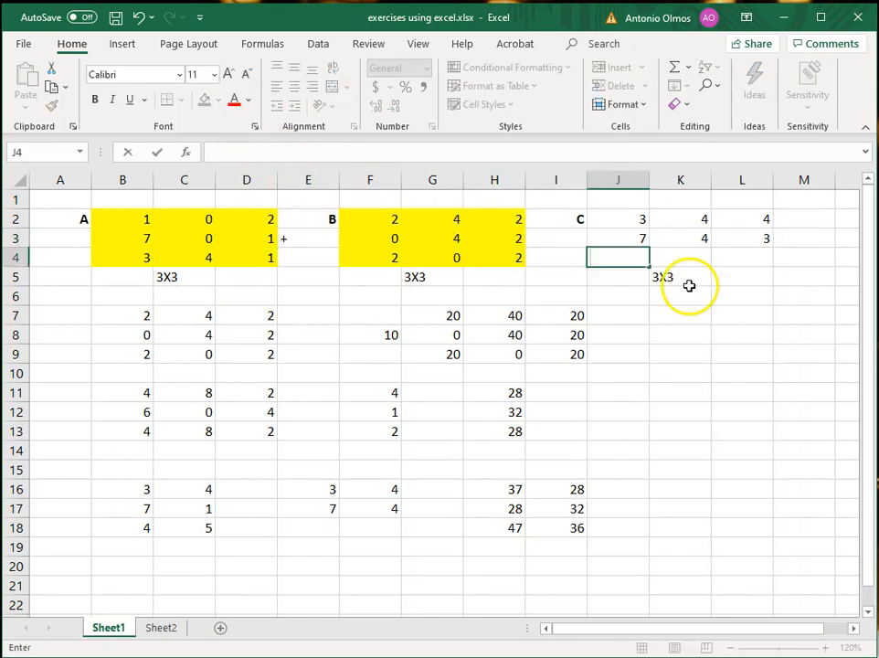
{"action": "type", "text": "="}
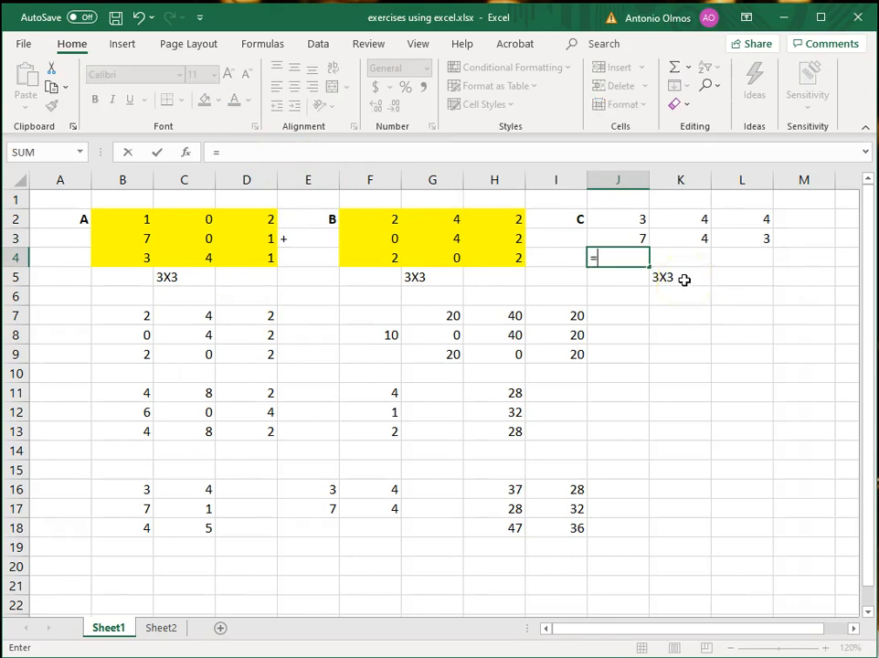
{"action": "left_click", "coordinate": [144, 260]}
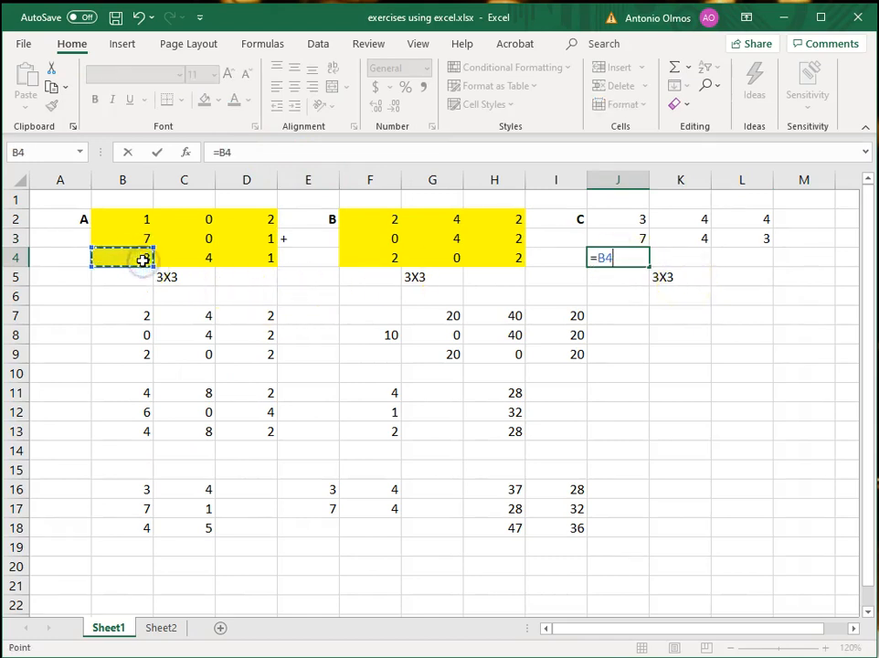
{"action": "type", "text": "+"}
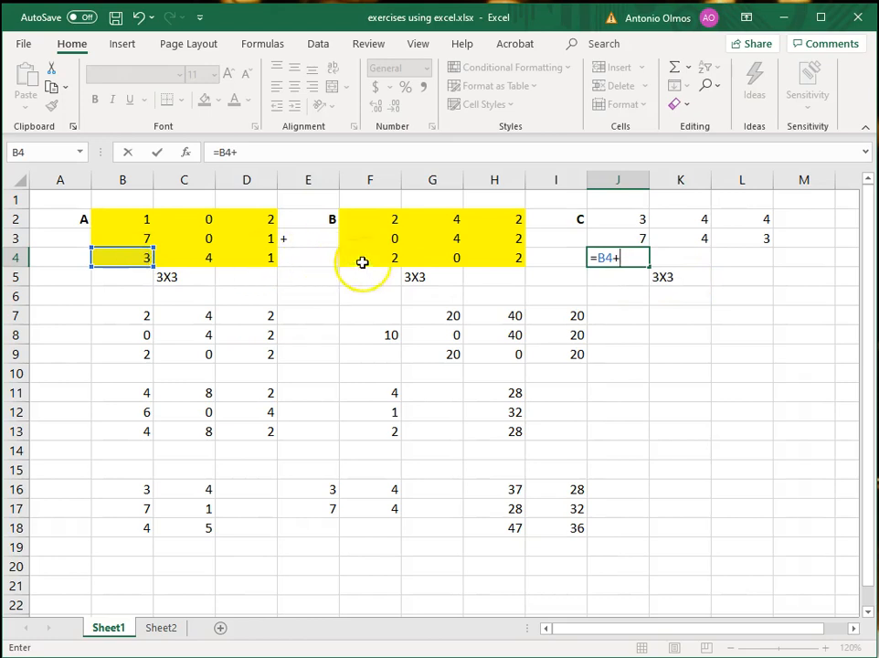
{"action": "left_click", "coordinate": [403, 258]}
{"action": "left_click", "coordinate": [378, 256]}
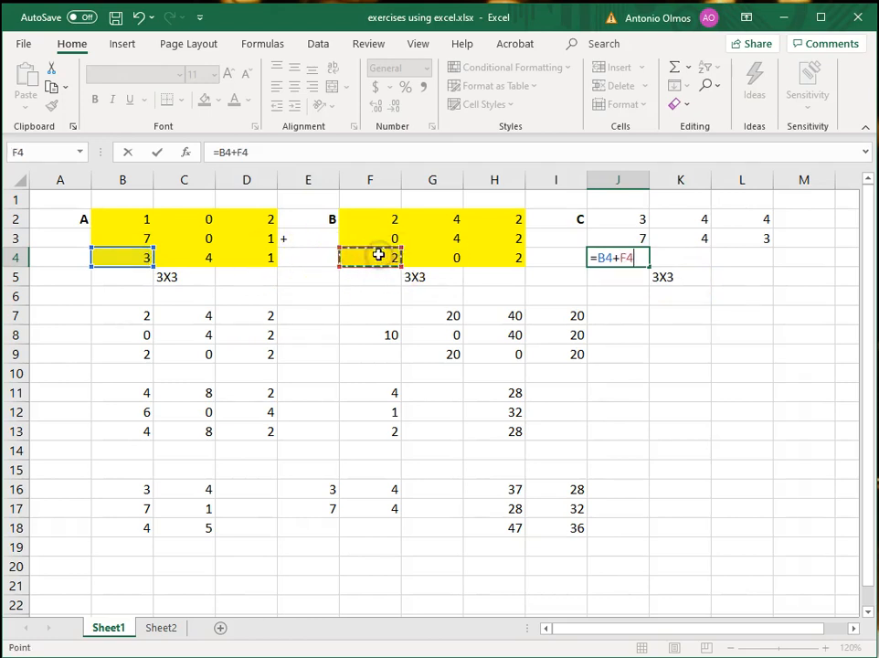
{"action": "key", "text": "Return"}
Step: Enter the formula =C4+G4 in cell K4 for the middle element of matrix C's third row
{"action": "key", "text": "Up"}
{"action": "key", "text": "Right"}
{"action": "type", "text": "="}
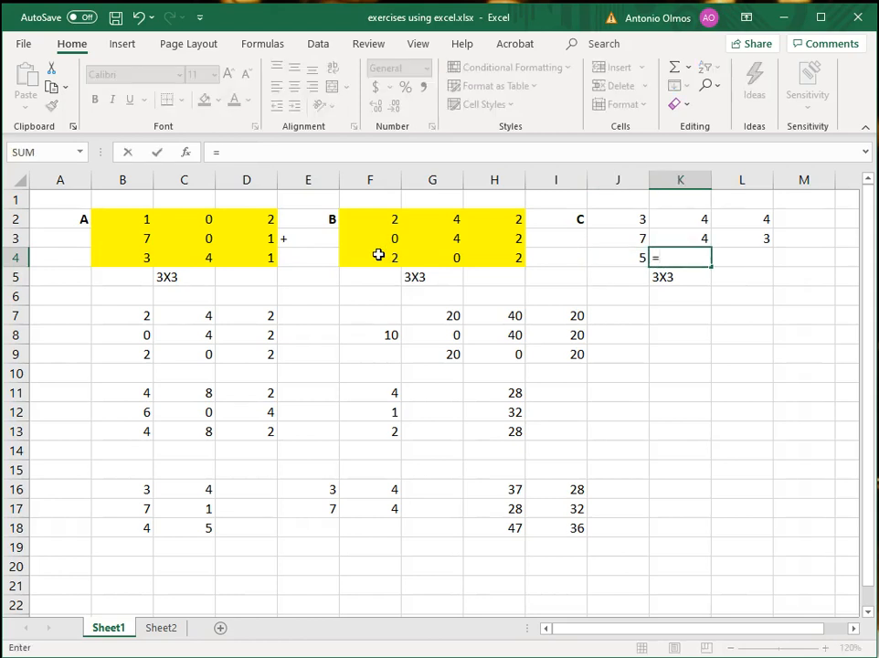
{"action": "left_click", "coordinate": [195, 260]}
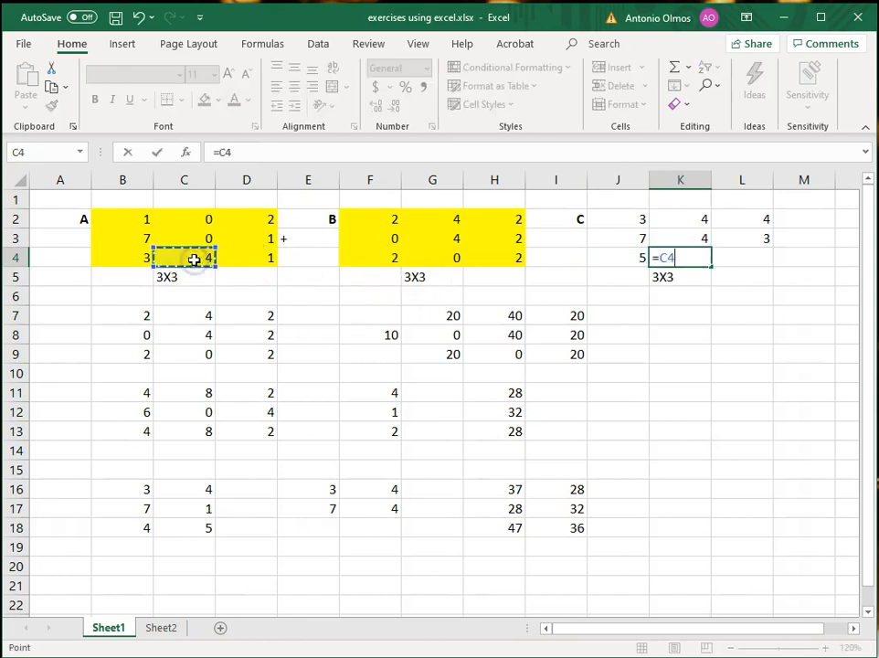
{"action": "type", "text": "+"}
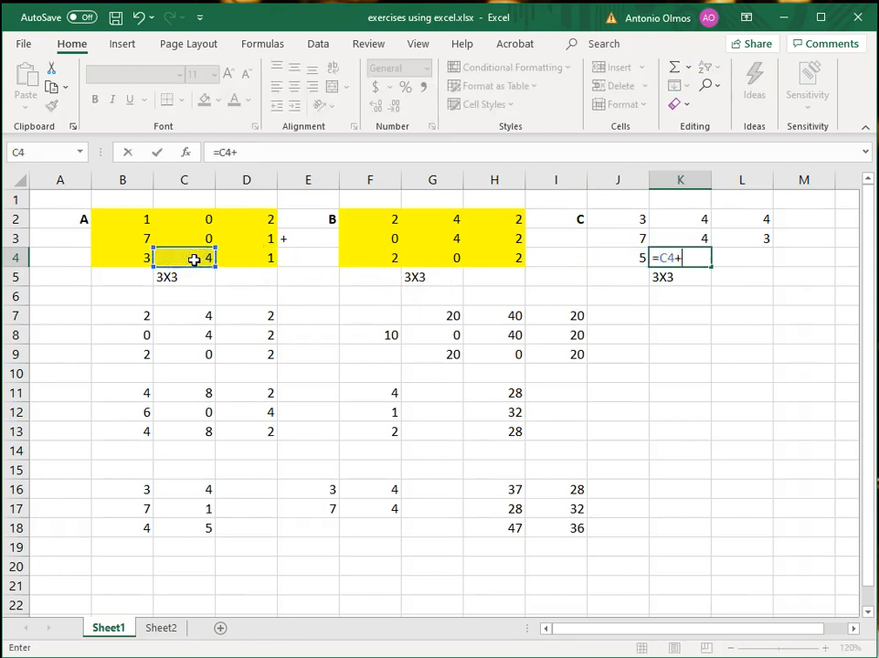
{"action": "left_click", "coordinate": [445, 263]}
{"action": "key", "text": "Return"}
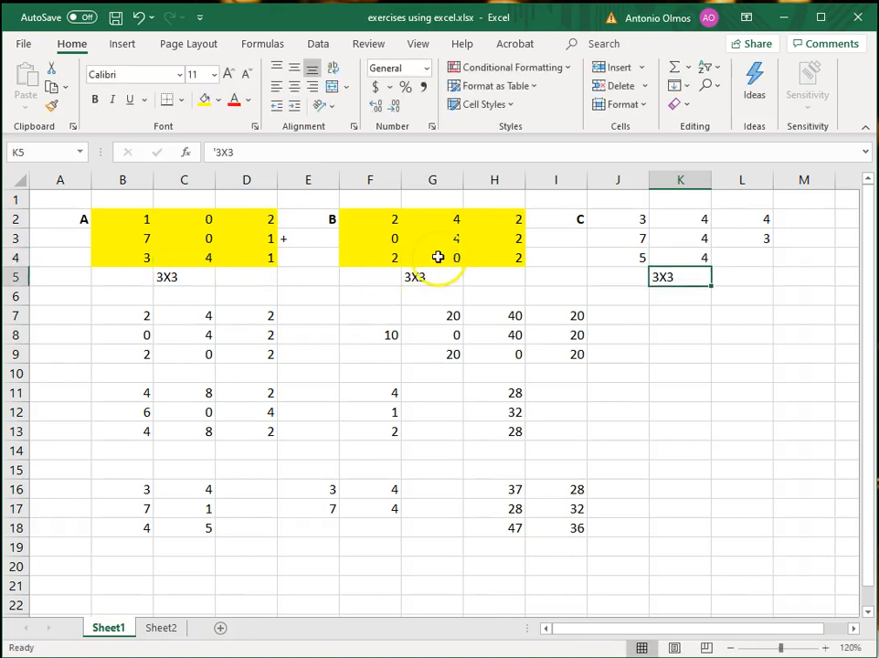
Step: Enter the formula =D4+H4 in cell L4 for the last element of matrix C's third row
{"action": "key", "text": "Up"}
{"action": "key", "text": "Right"}
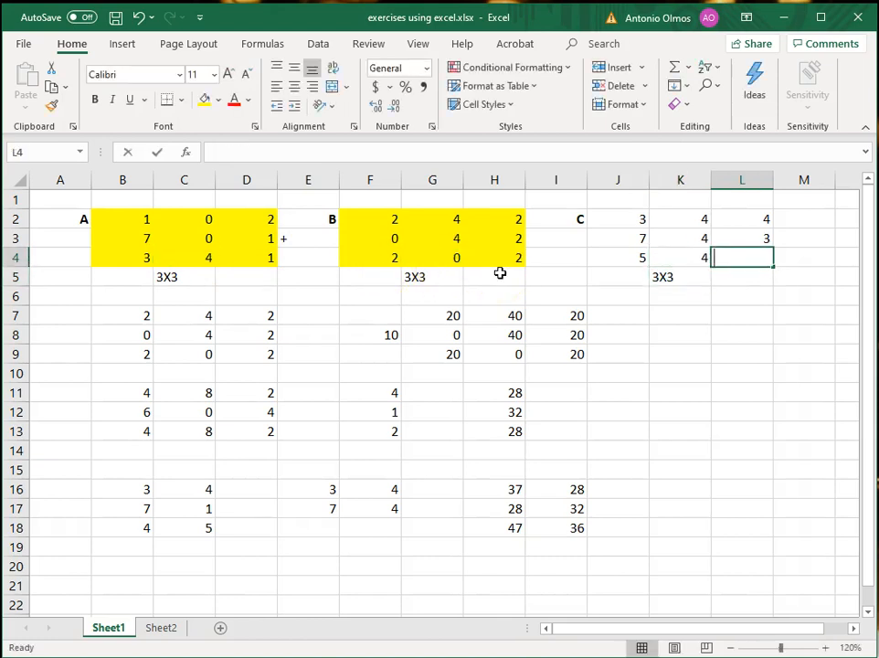
{"action": "type", "text": "="}
{"action": "left_click", "coordinate": [251, 261]}
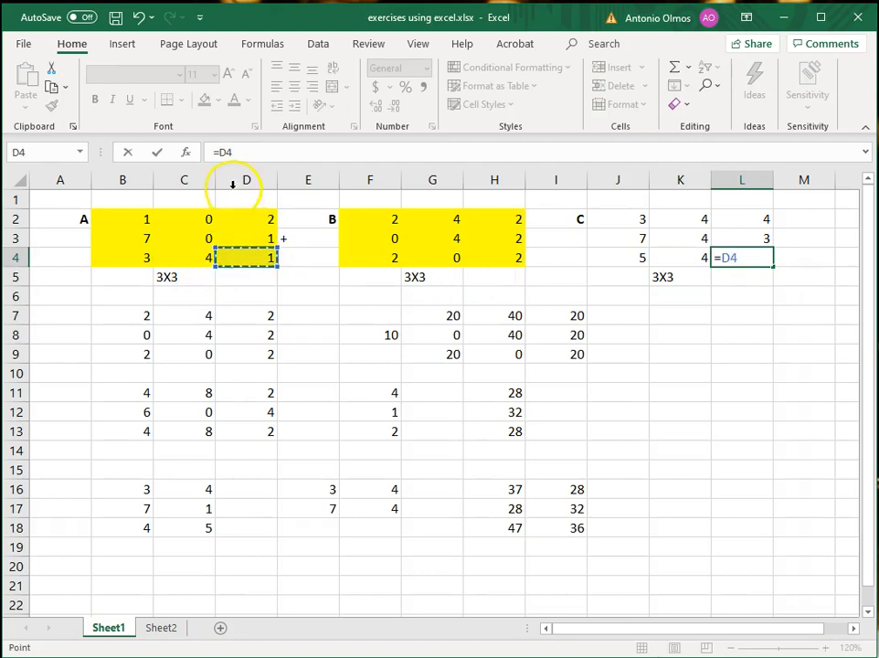
{"action": "left_click", "coordinate": [242, 152]}
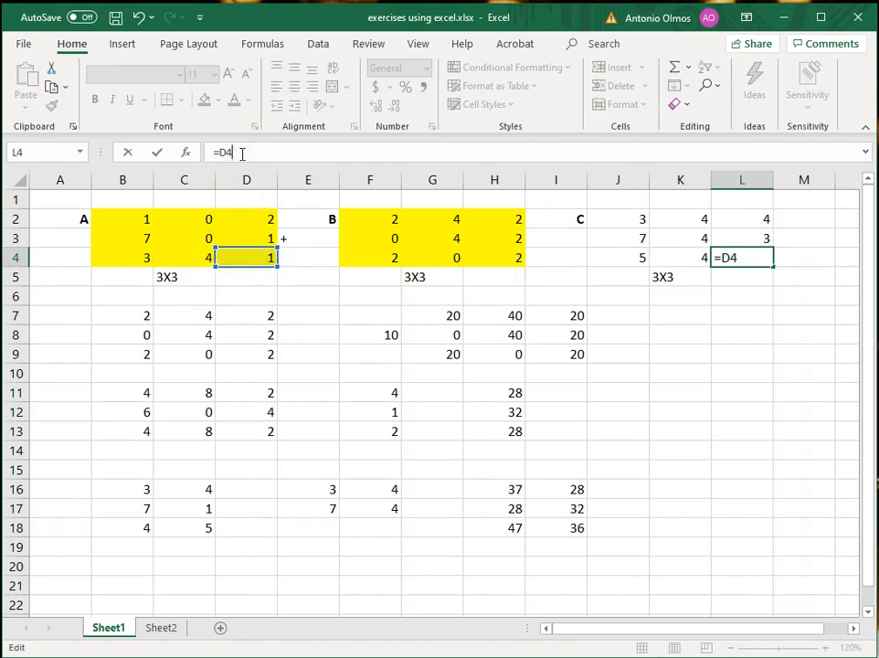
{"action": "type", "text": "+"}
{"action": "left_click", "coordinate": [491, 261]}
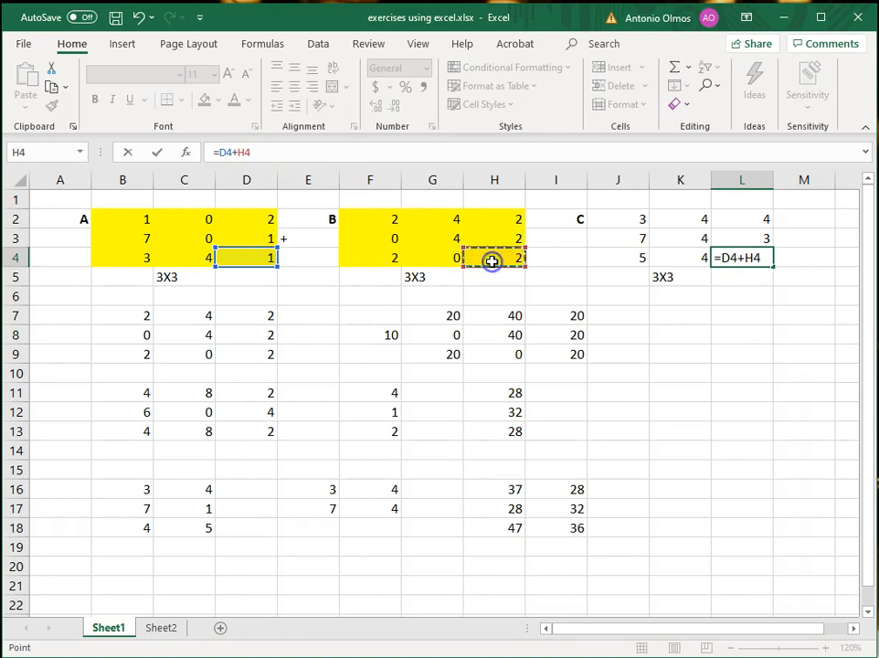
{"action": "key", "text": "Return"}
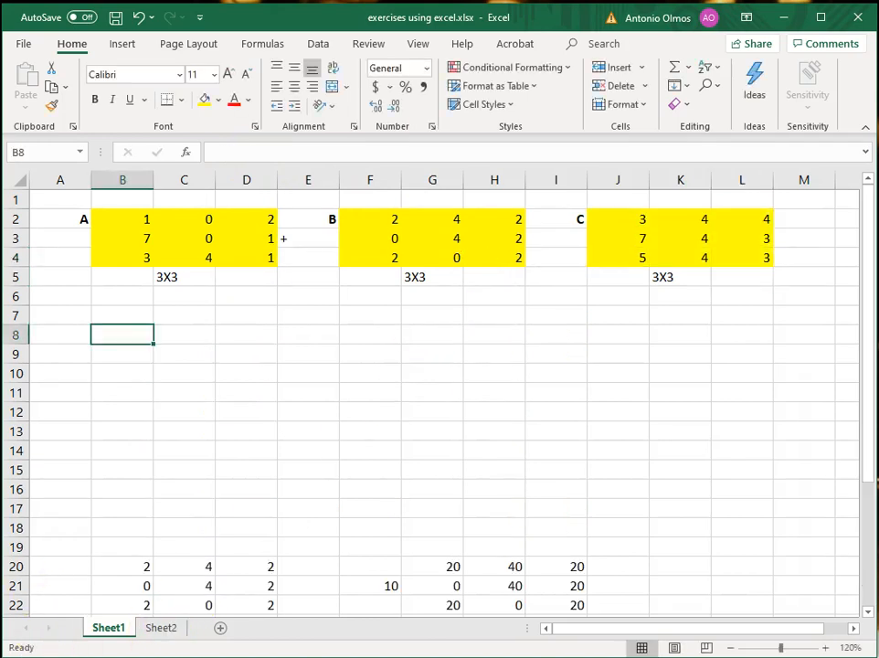
Step: Copy matrices A and B with their labels from A2:H5 to the block starting at cell A7
{"action": "left_click_drag", "start_coordinate": [70, 217], "coordinate": [472, 275]}
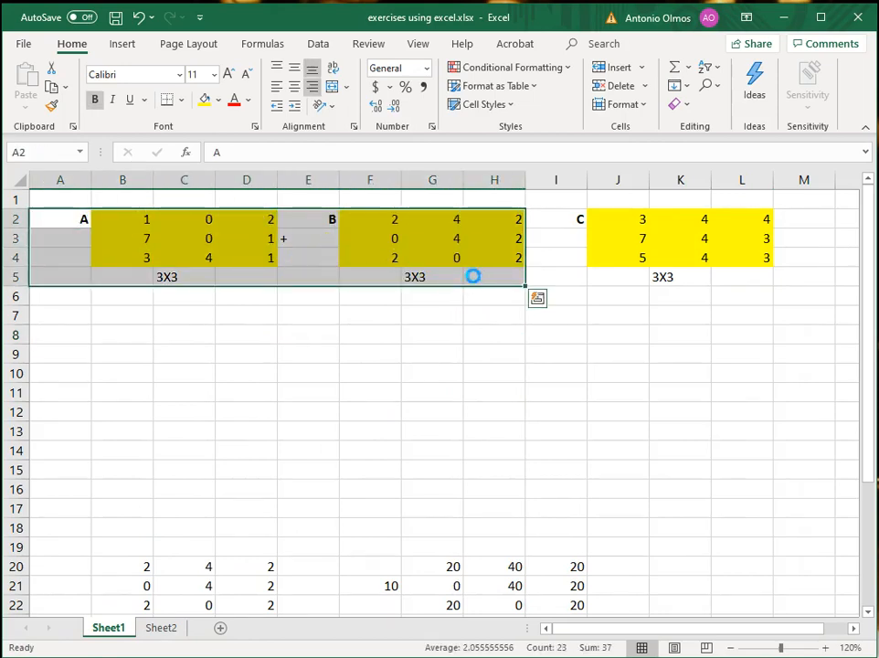
{"action": "key", "text": "ctrl+c"}
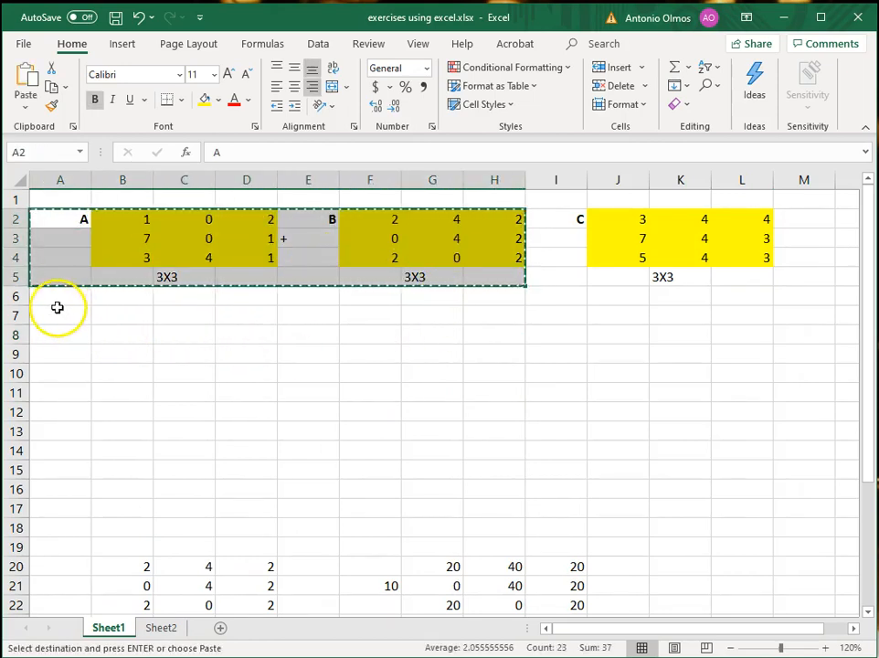
{"action": "left_click", "coordinate": [58, 308]}
{"action": "key", "text": "Return"}
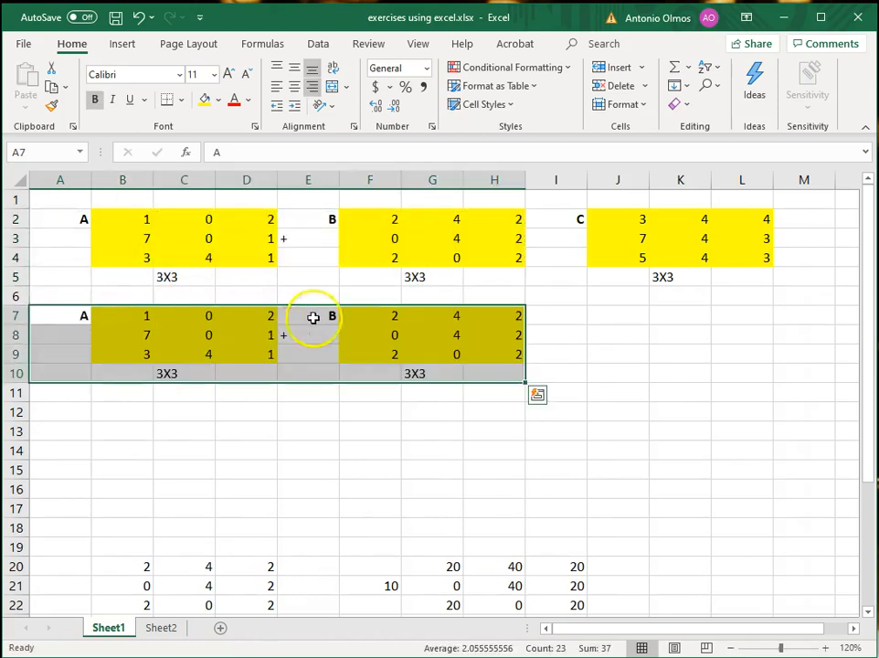
Step: Label the second result matrix with C in cell I7 and its size as the text 3X3 in cell K10
{"action": "left_click", "coordinate": [577, 314]}
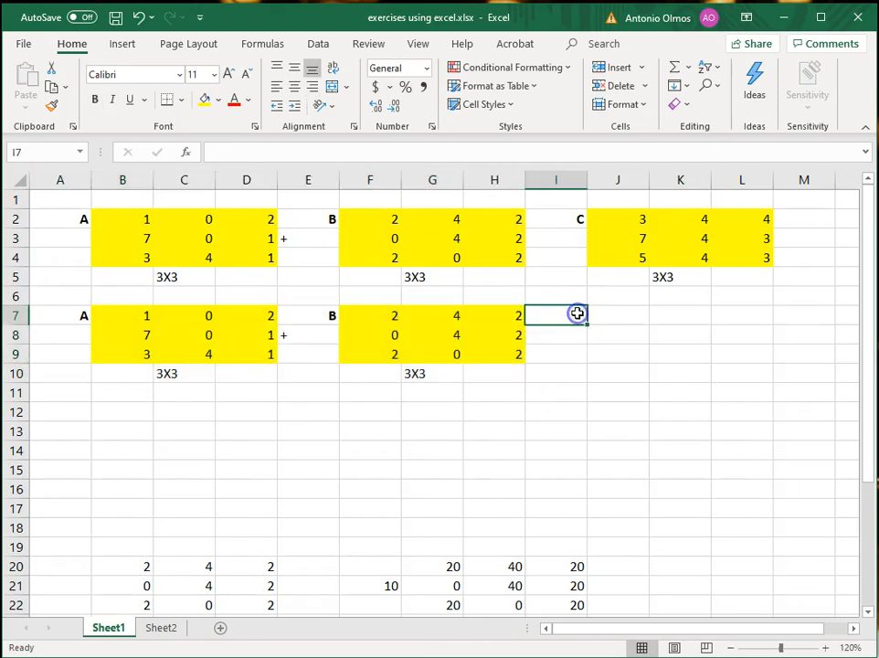
{"action": "type", "text": "C"}
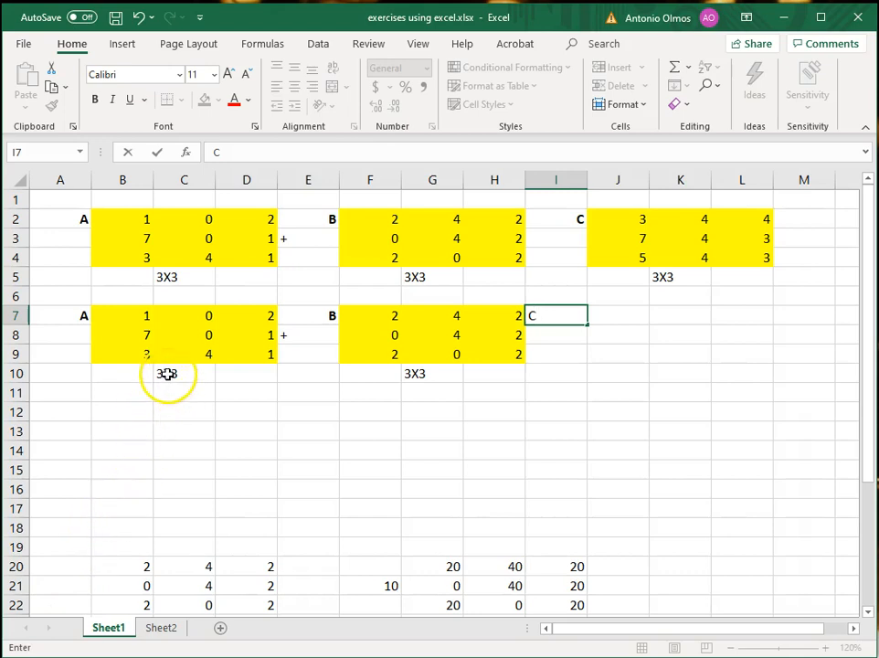
{"action": "left_click", "coordinate": [680, 369]}
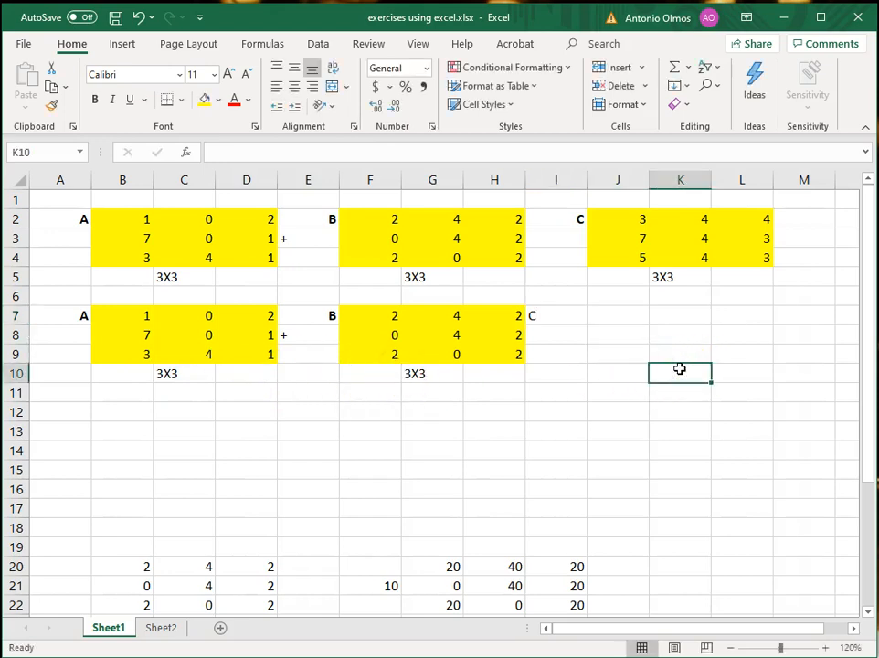
{"action": "type", "text": "3"}
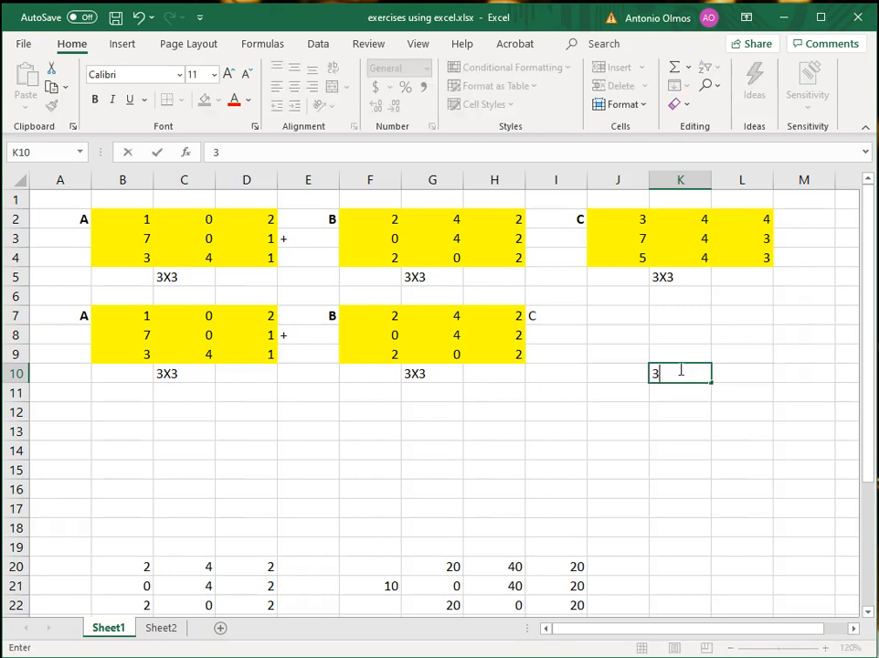
{"action": "key", "text": "BackSpace"}
{"action": "type", "text": "'3X3"}
{"action": "key", "text": "Return"}
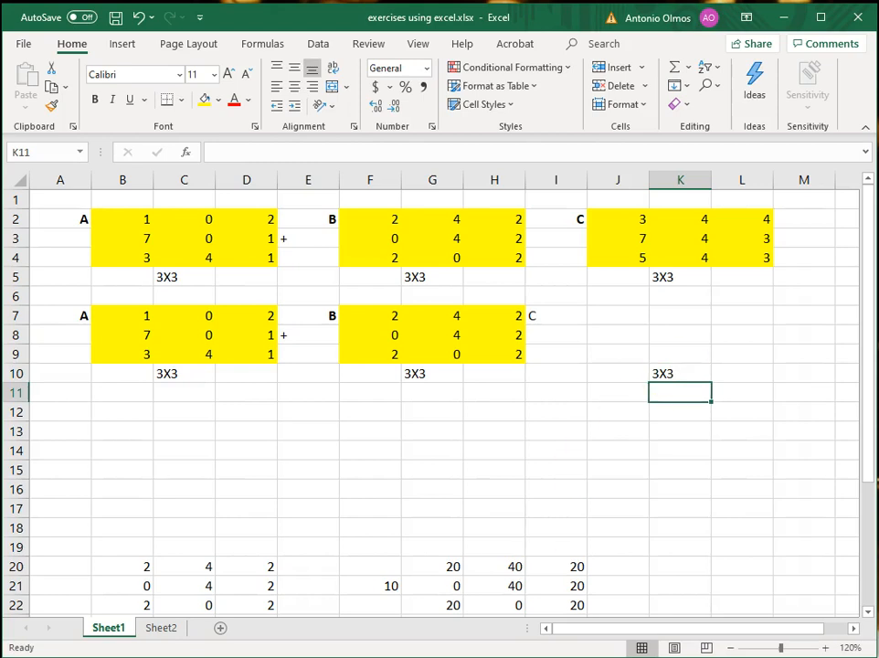
Step: Enter the formula =B7-F7 in cell J7 to subtract the first elements of the copied matrices A and B
{"action": "left_click", "coordinate": [617, 316]}
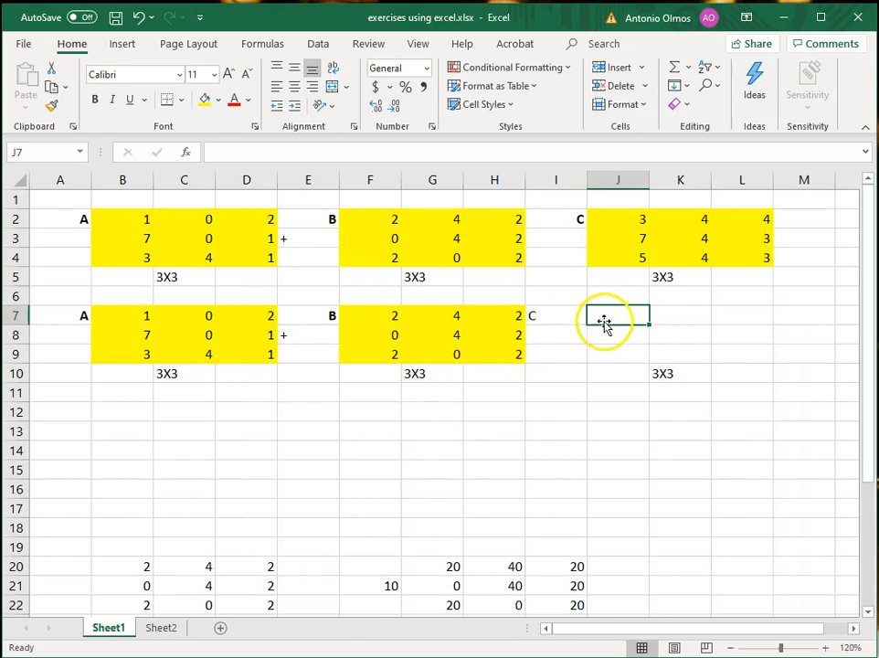
{"action": "type", "text": "="}
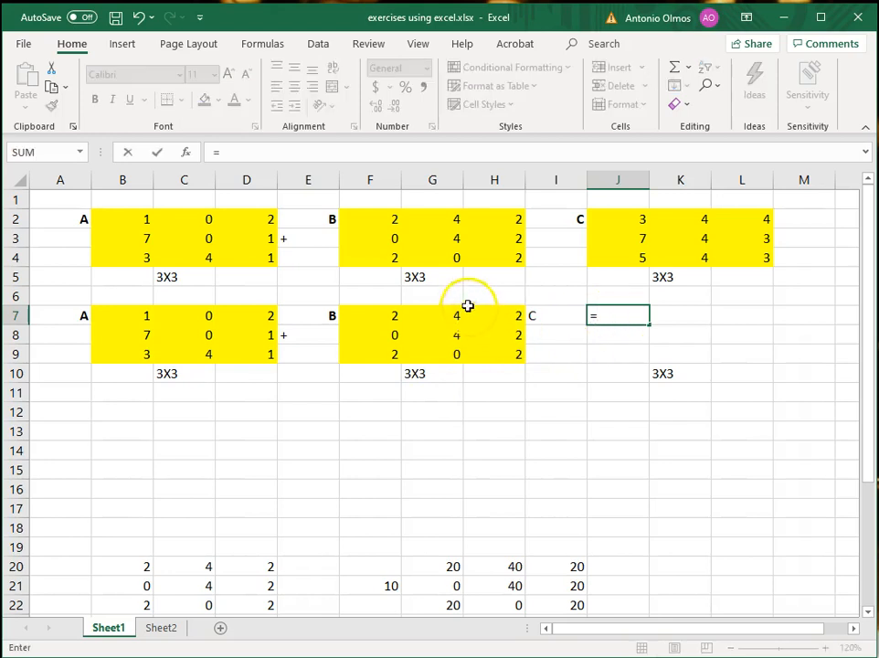
{"action": "left_click", "coordinate": [141, 313]}
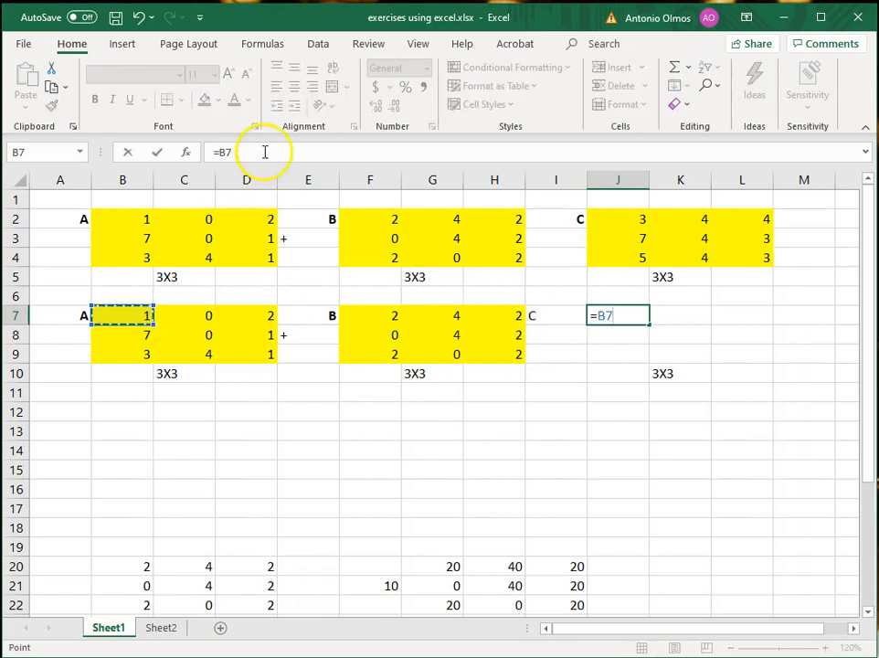
{"action": "type", "text": "-"}
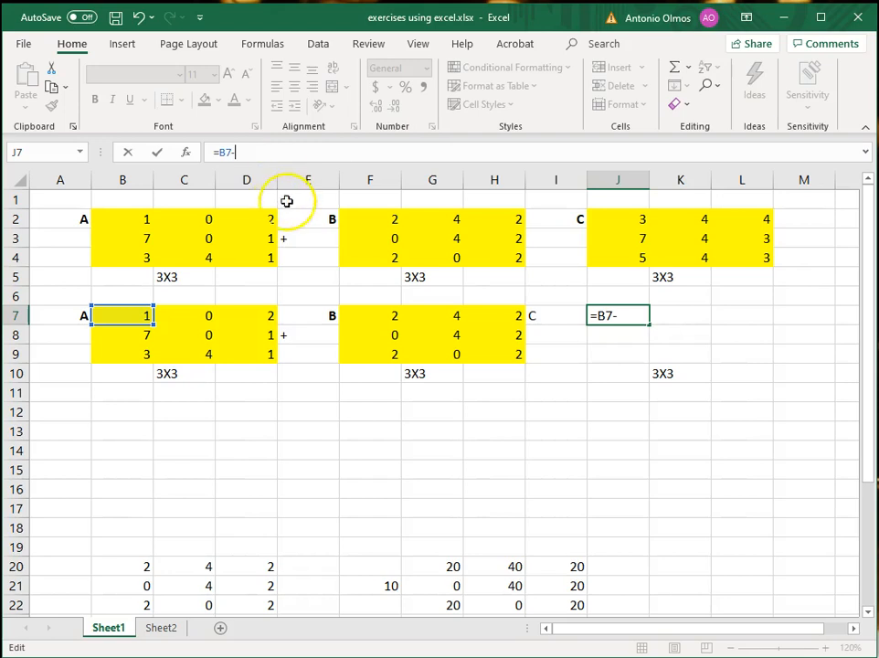
{"action": "left_click", "coordinate": [384, 324]}
{"action": "key", "text": "Return"}
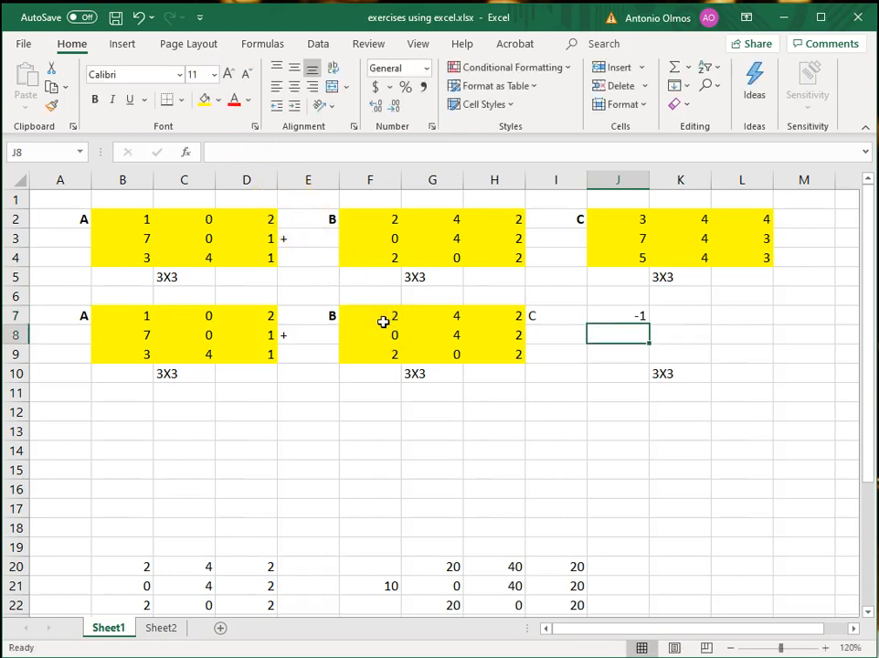
Step: Enter the formula =C7-G7 in cell K7 for the middle element of the difference matrix's first row
{"action": "key", "text": "Up"}
{"action": "key", "text": "Right"}
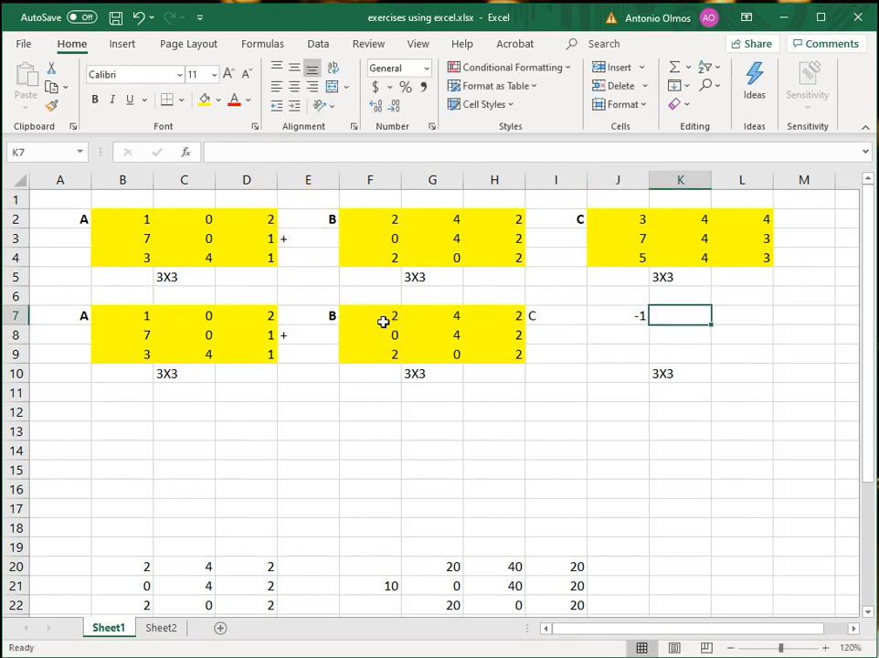
{"action": "type", "text": "="}
{"action": "left_click", "coordinate": [202, 316]}
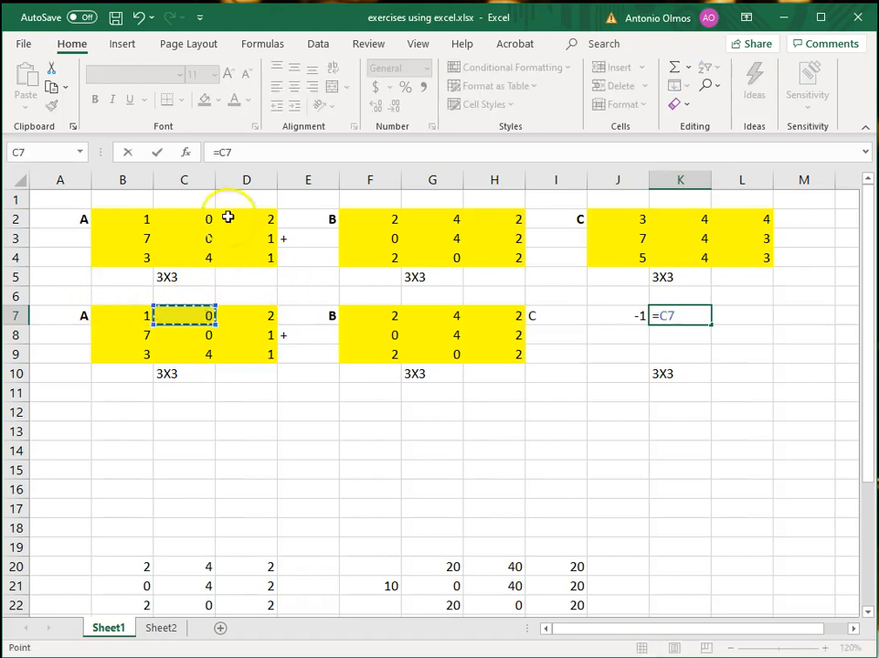
{"action": "type", "text": "-"}
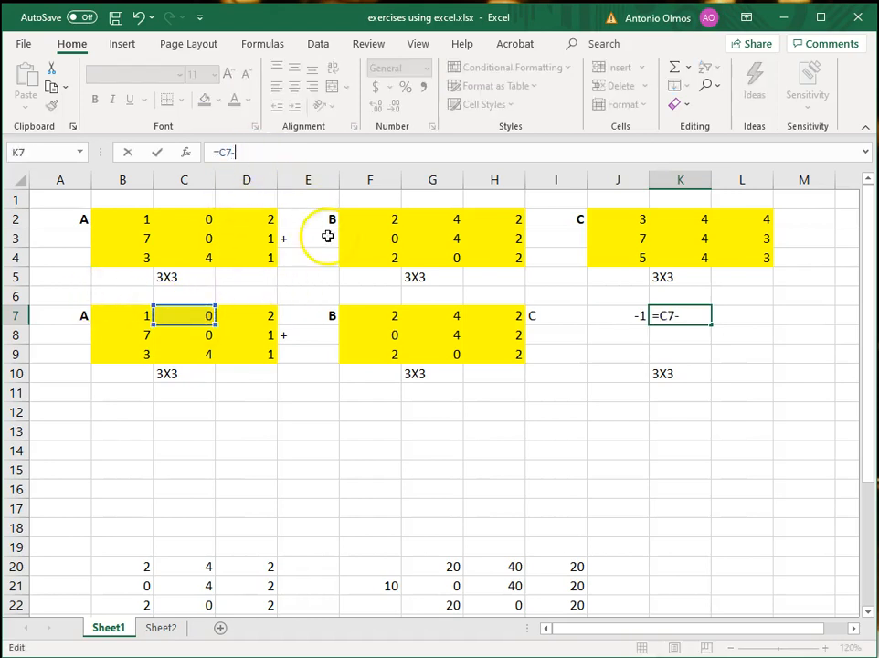
{"action": "left_click", "coordinate": [435, 315]}
{"action": "key", "text": "Return"}
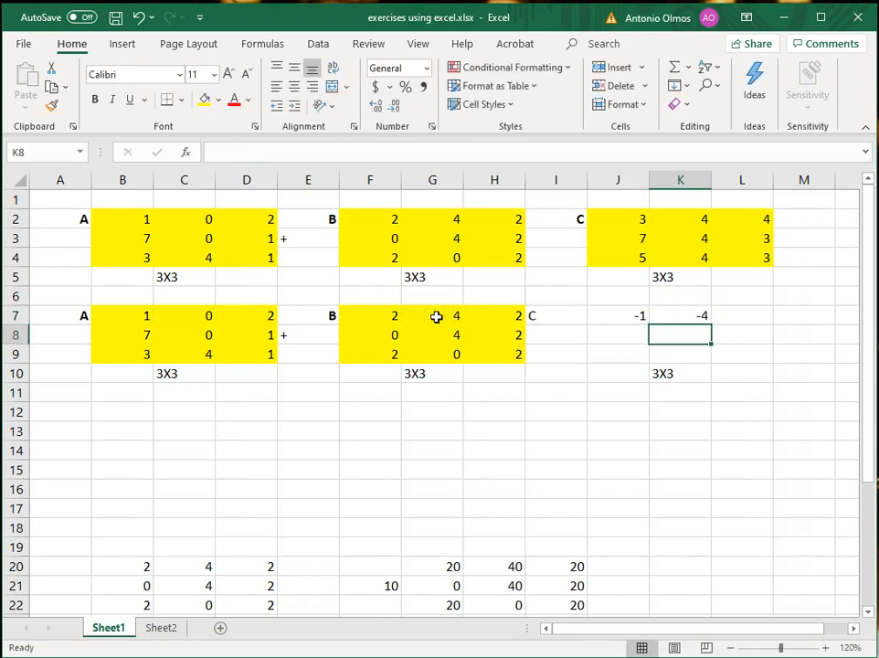
Step: Enter the formula =D7-H7 in cell L7 for the last element of the difference matrix's first row
{"action": "key", "text": "Up"}
{"action": "key", "text": "Right"}
{"action": "left_click", "coordinate": [312, 159]}
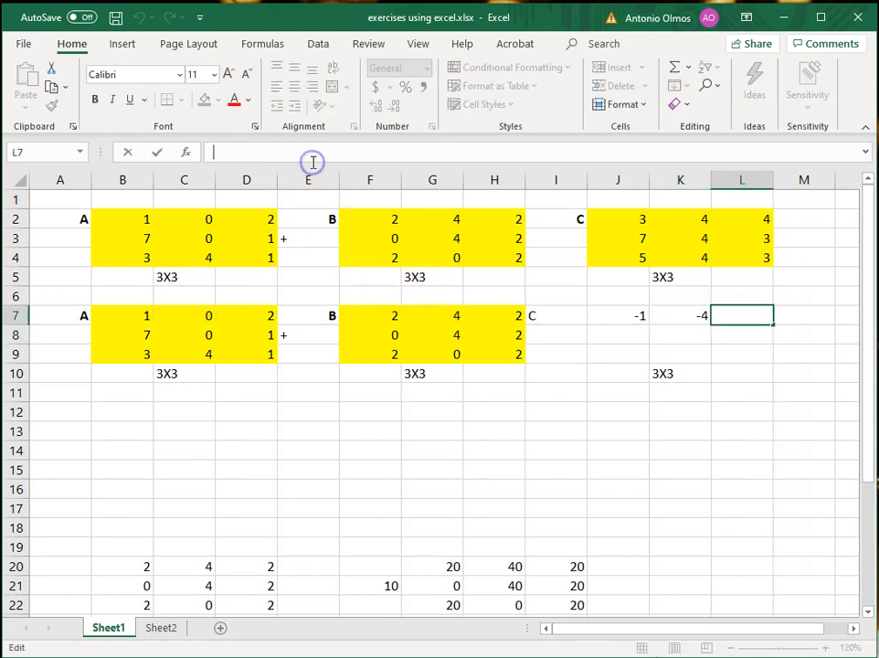
{"action": "type", "text": "="}
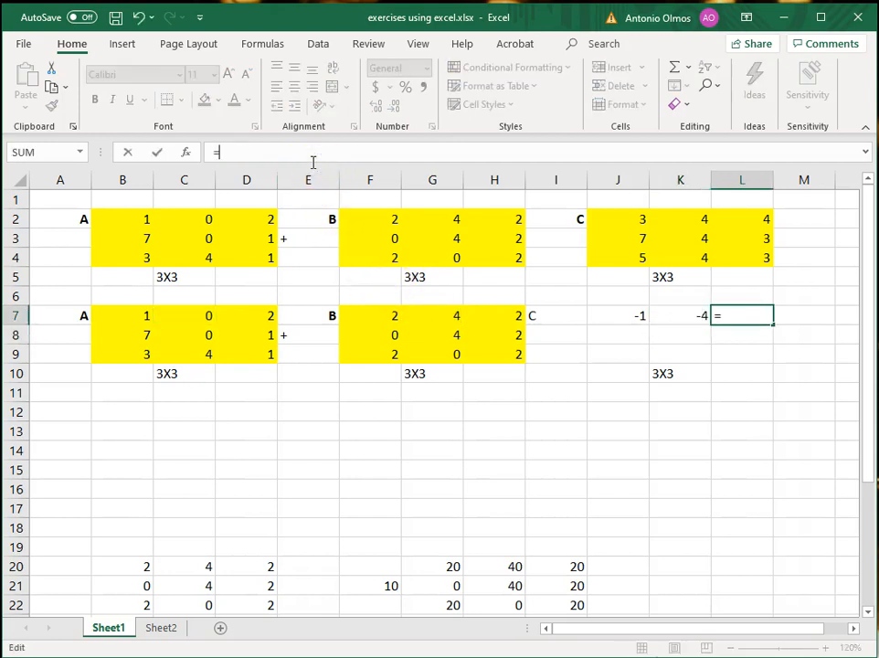
{"action": "left_click", "coordinate": [266, 315]}
{"action": "type", "text": "-"}
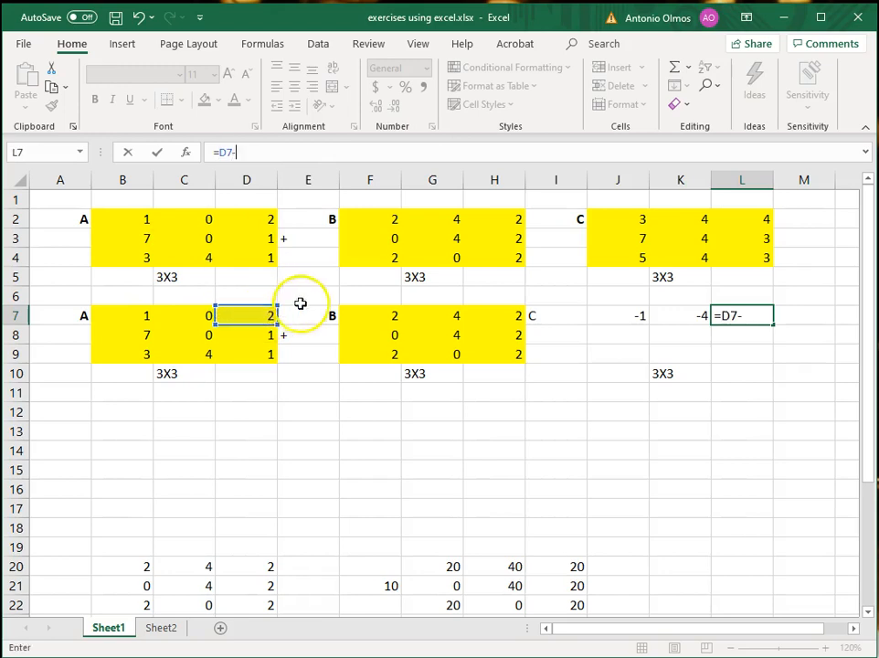
{"action": "left_click", "coordinate": [514, 315]}
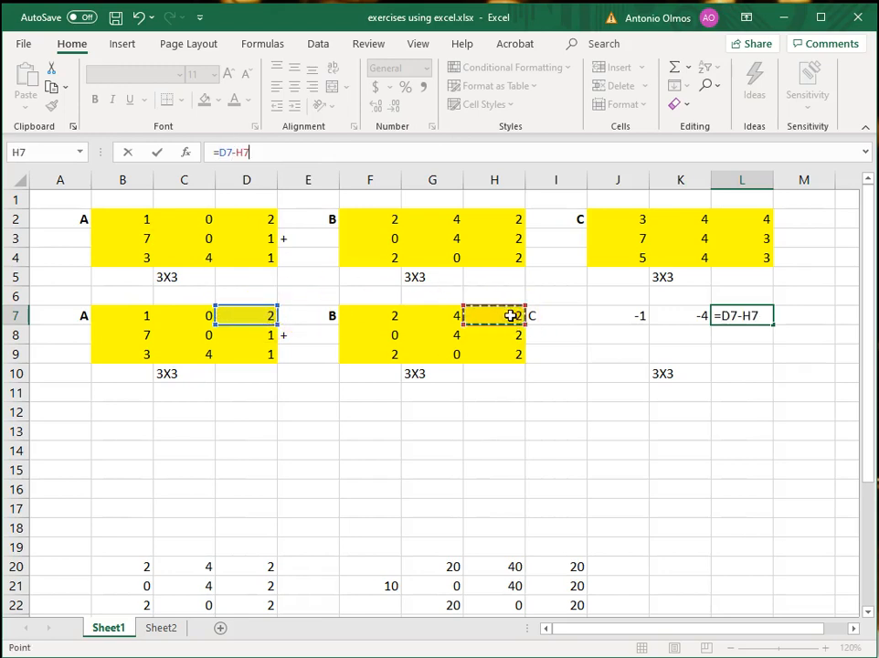
{"action": "key", "text": "Return"}
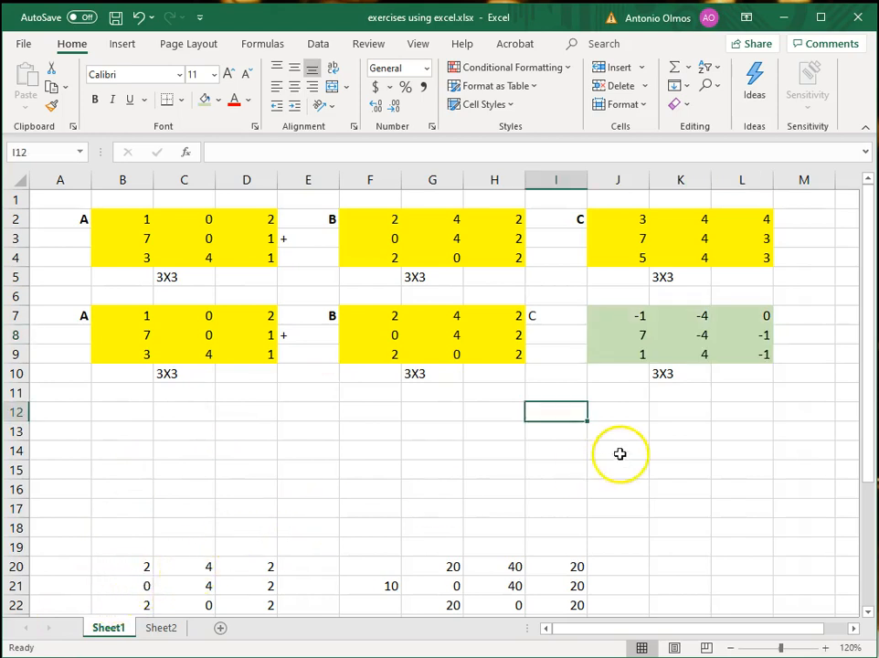
Step: Inspect the subtraction formulas in the difference matrix's second row and in cell L9, checking which cells of A and B they reference
{"action": "left_click", "coordinate": [625, 333]}
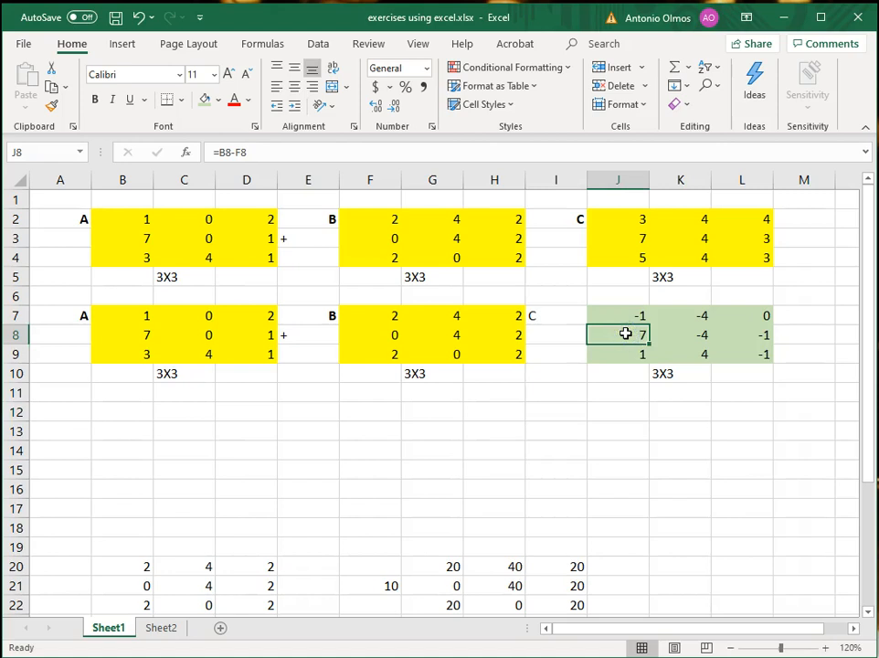
{"action": "left_click", "coordinate": [232, 152]}
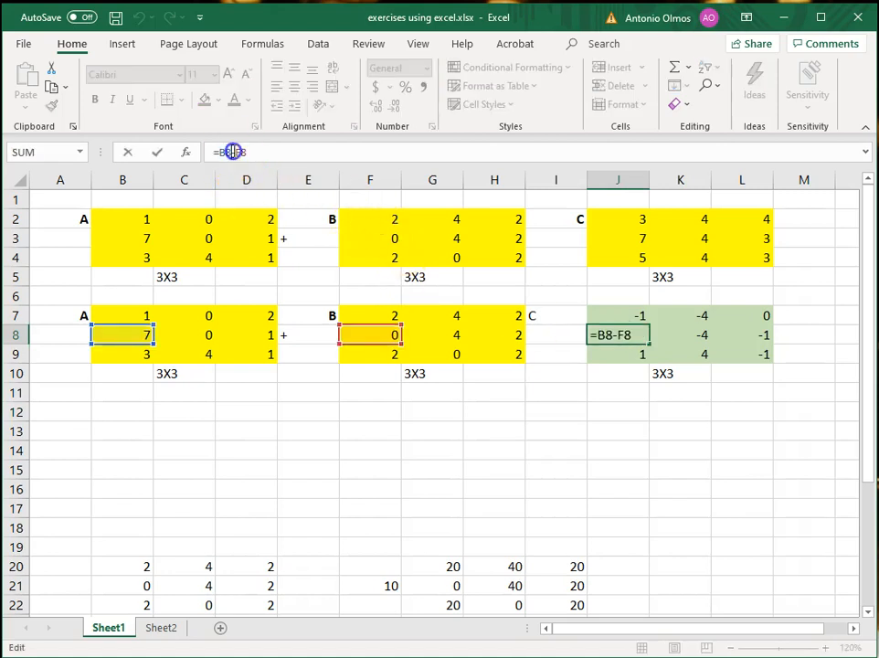
{"action": "key", "text": "Tab"}
{"action": "key", "text": "Tab"}
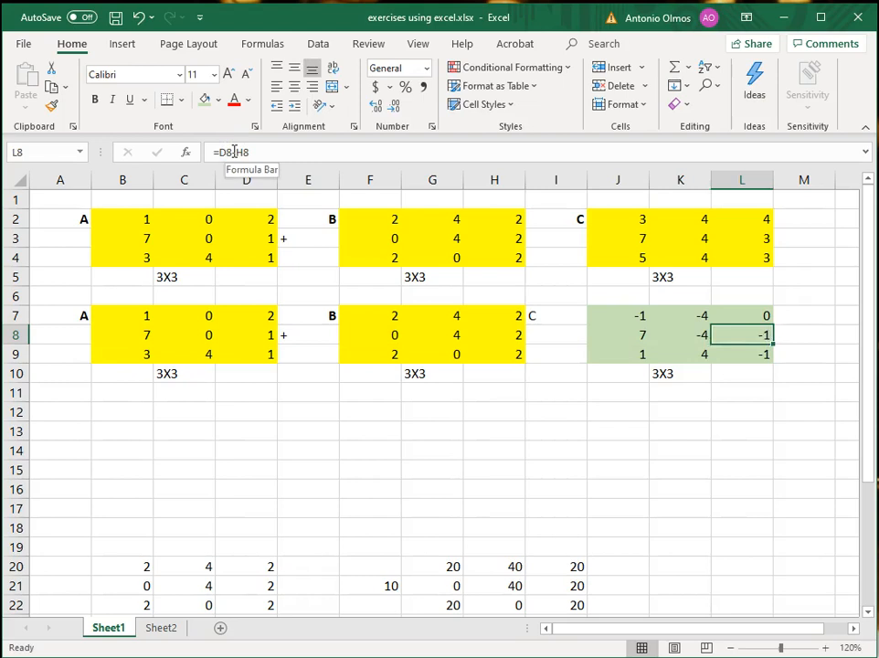
{"action": "key", "text": "Down"}
{"action": "left_click", "coordinate": [243, 151]}
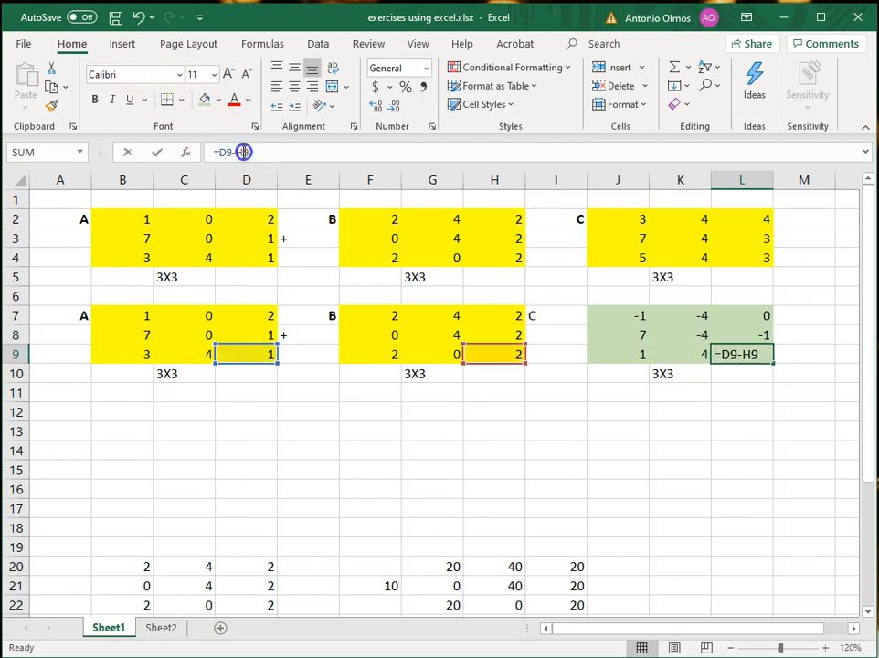
Step: Finish checking the subtraction formula in cell L9 and move on below the difference matrix
{"action": "key", "text": "ctrl+Return"}
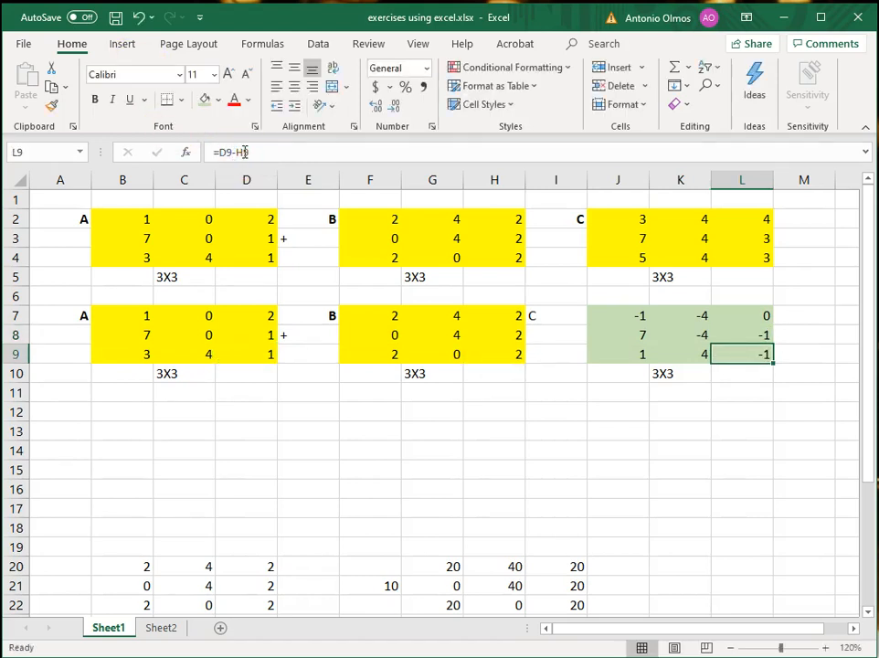
{"action": "key", "text": "Down"}
{"action": "key", "text": "Down"}
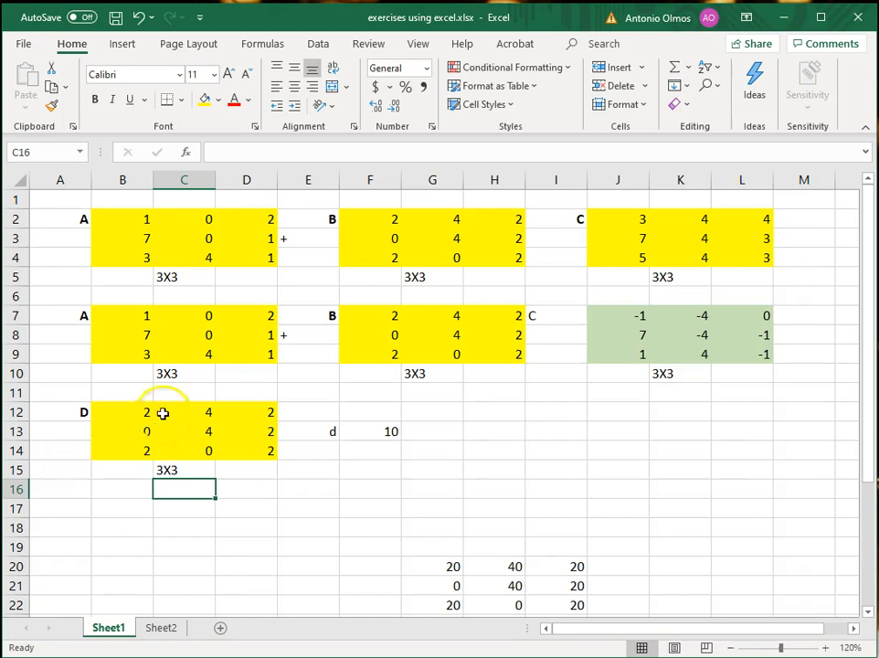
Step: Review matrix D and scalar d, and enter the size label 3X3 in column K beneath the area for their product
{"action": "left_click_drag", "start_coordinate": [133, 415], "coordinate": [230, 445]}
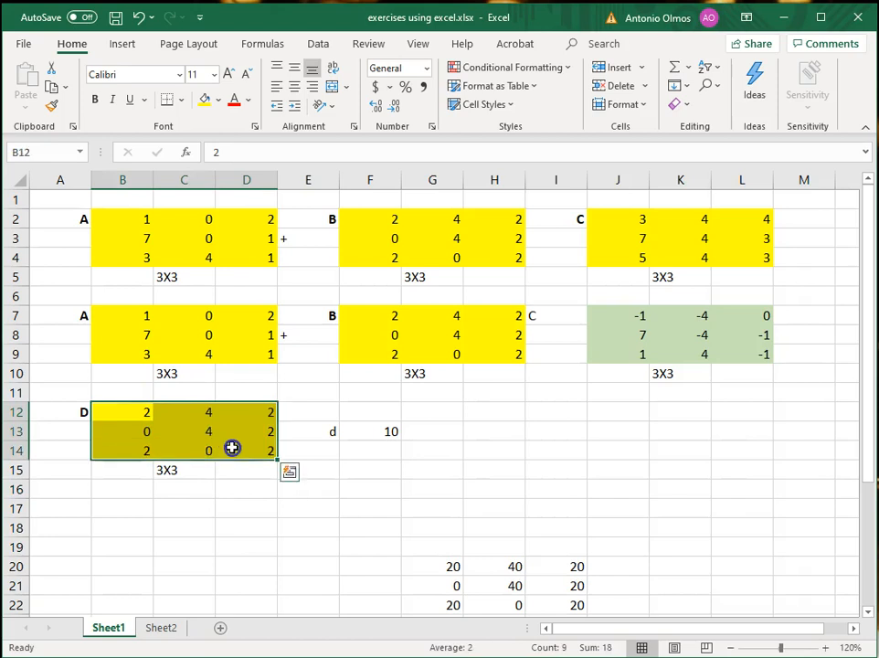
{"action": "left_click", "coordinate": [377, 430]}
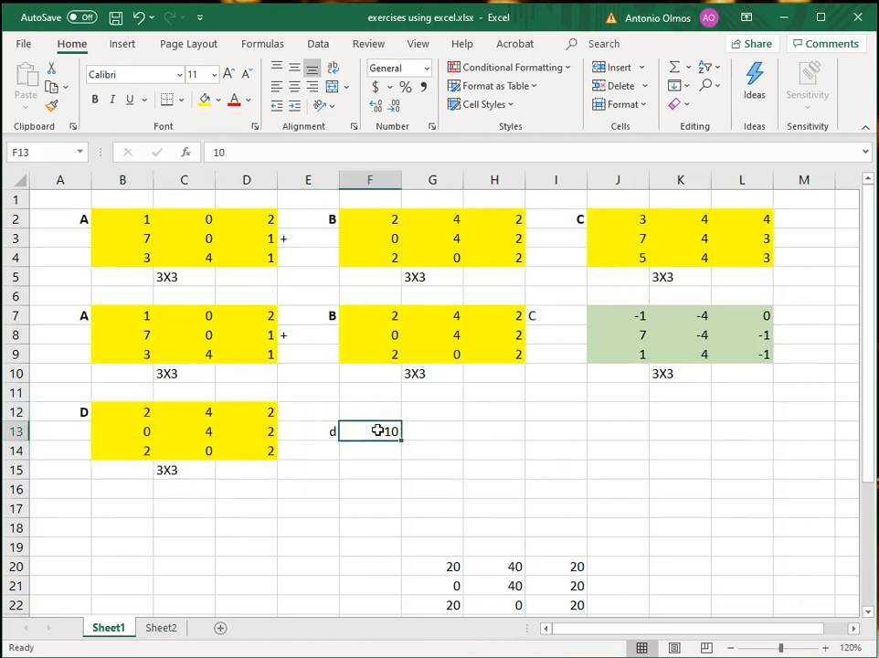
{"action": "left_click", "coordinate": [660, 450]}
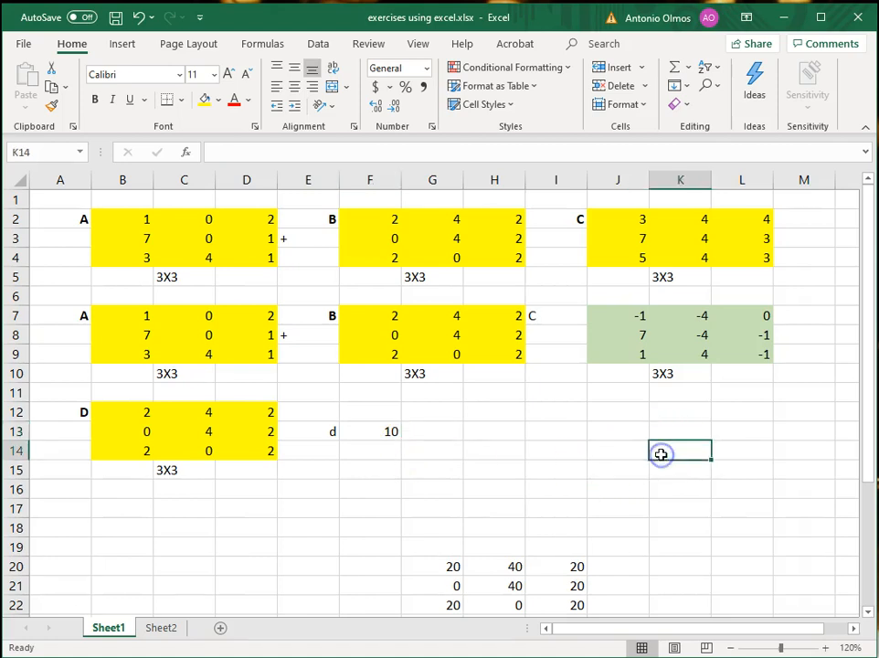
{"action": "type", "text": "'"}
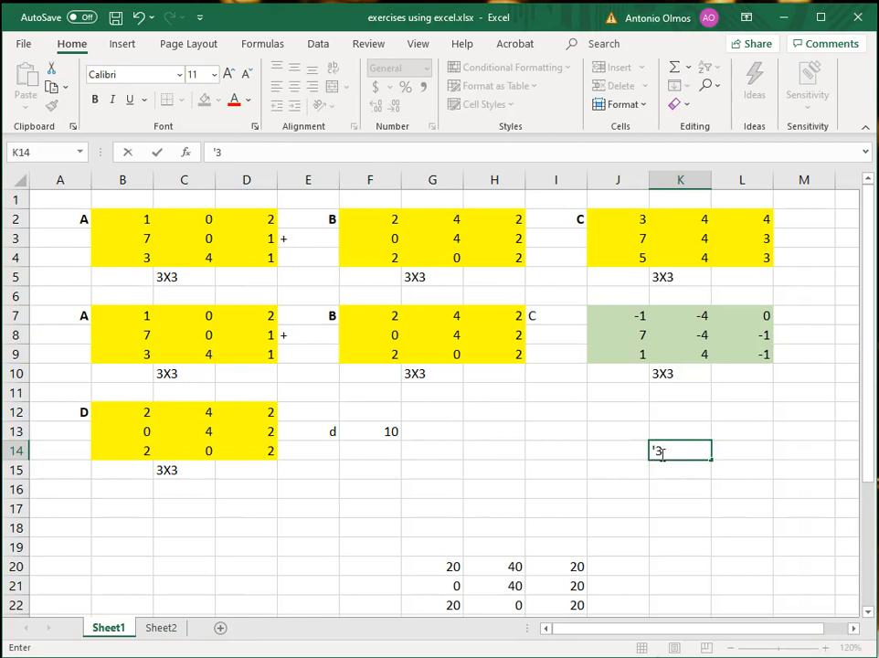
{"action": "type", "text": "3X3"}
{"action": "key", "text": "Return"}
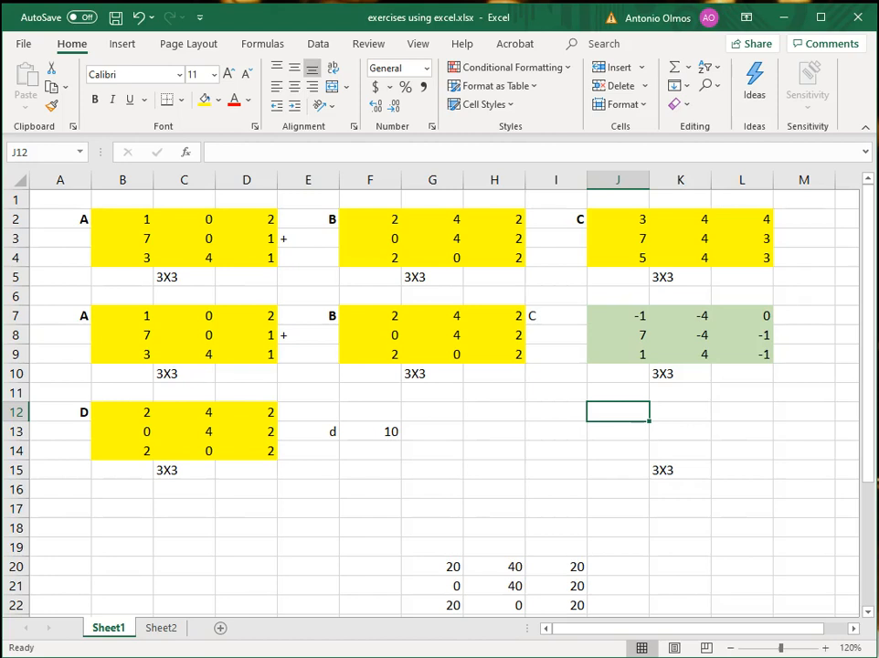
Step: Enter the formula =B12*$F$13 in cell J12 to multiply the first element of matrix D by the fixed scalar d
{"action": "type", "text": "="}
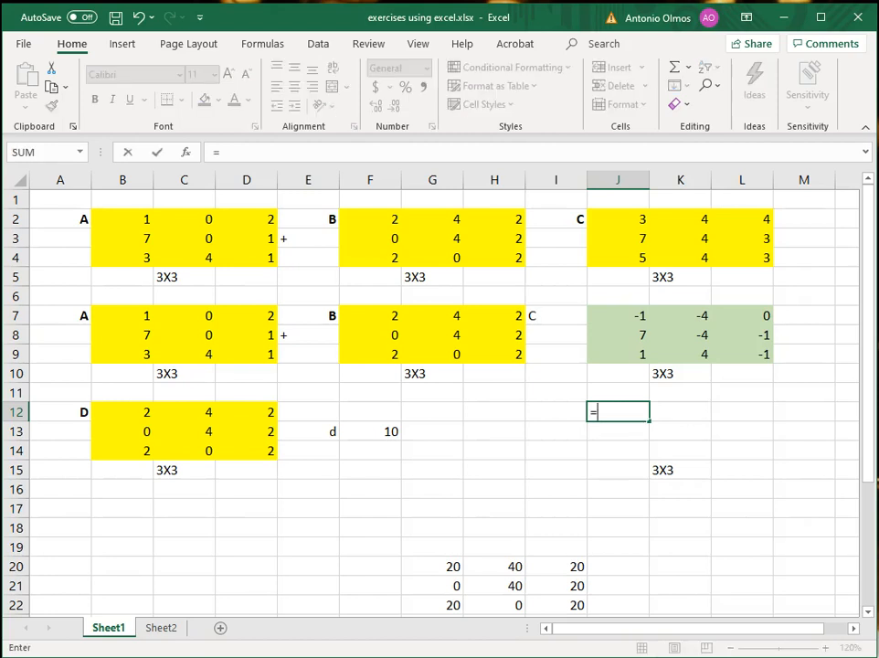
{"action": "left_click", "coordinate": [134, 417]}
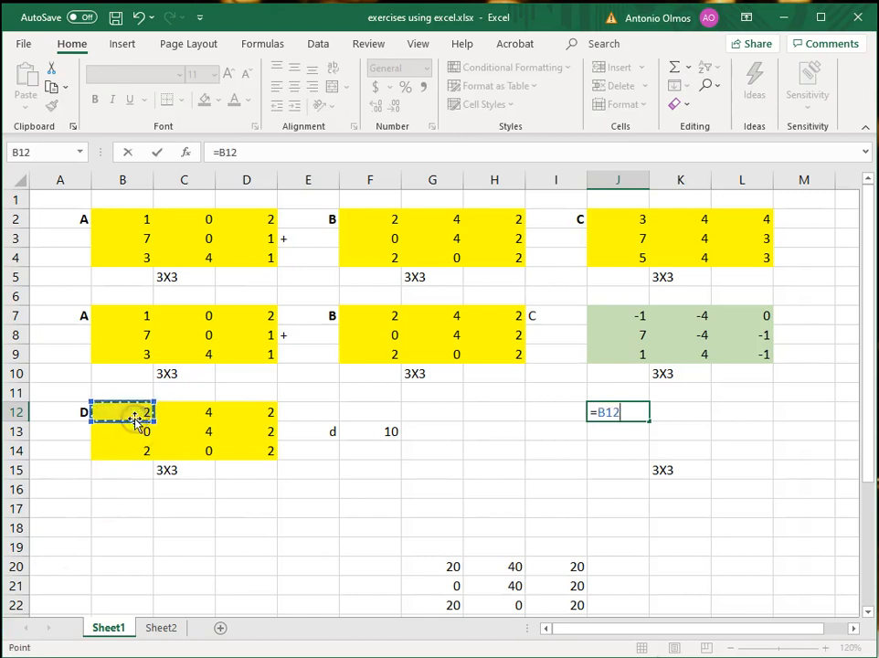
{"action": "left_click", "coordinate": [261, 152]}
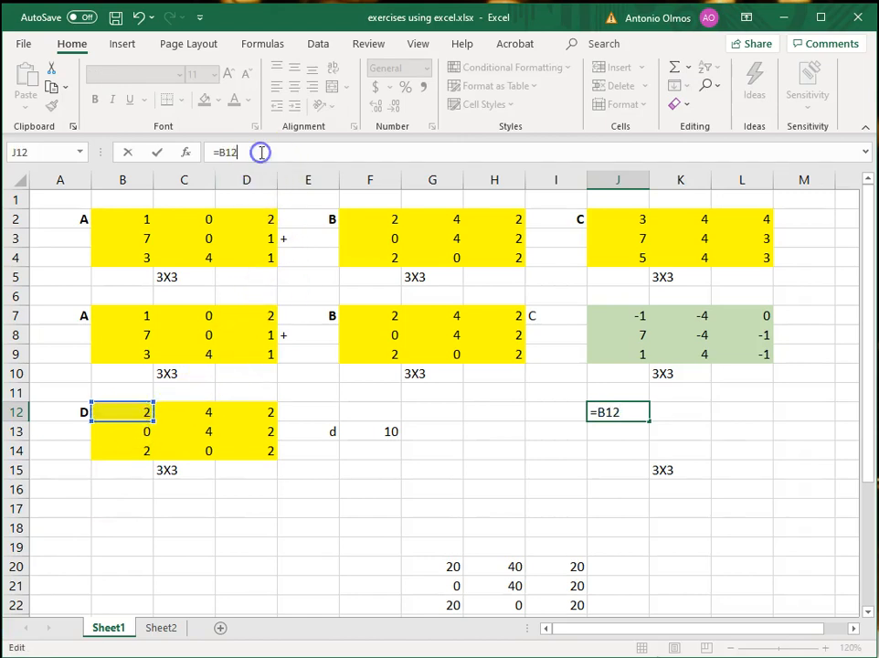
{"action": "type", "text": "*"}
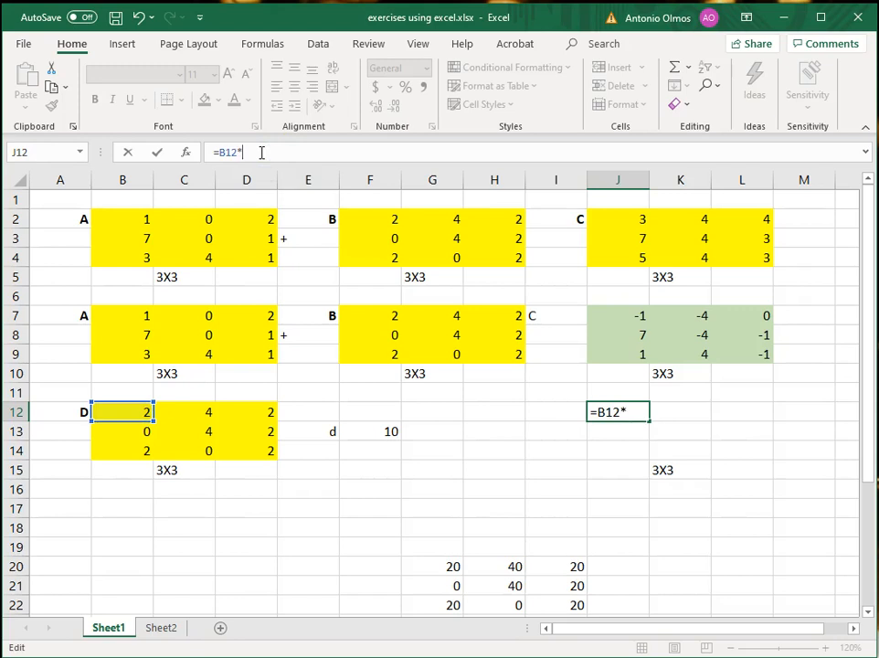
{"action": "left_click", "coordinate": [370, 433]}
{"action": "left_click", "coordinate": [243, 151]}
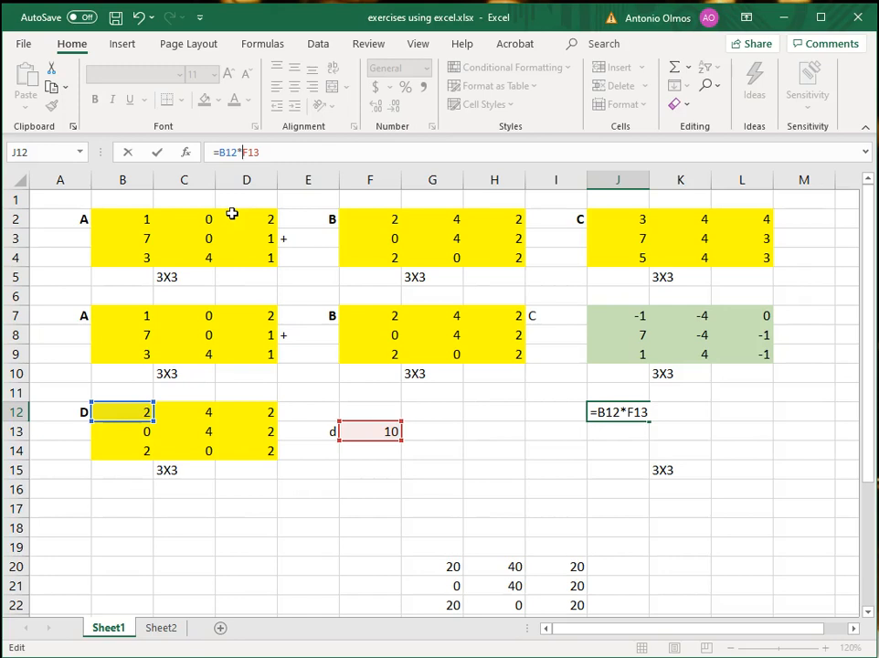
{"action": "type", "text": "$F$"}
{"action": "key", "text": "Return"}
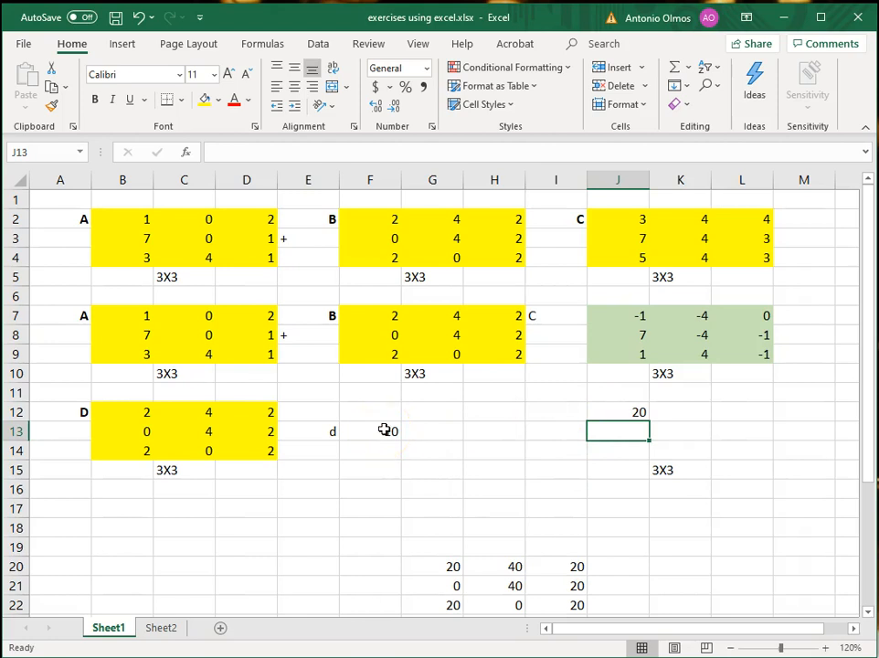
Step: Copy the scalar multiplication formula from J12 into J13 and check which cells the copy references
{"action": "left_click", "coordinate": [613, 412]}
{"action": "key", "text": "ctrl+c"}
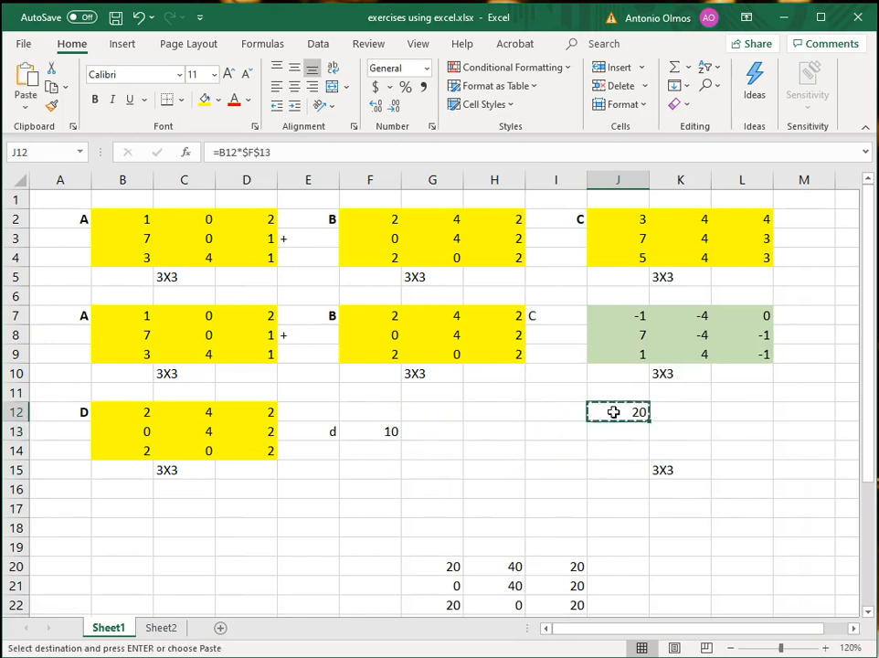
{"action": "key", "text": "Down"}
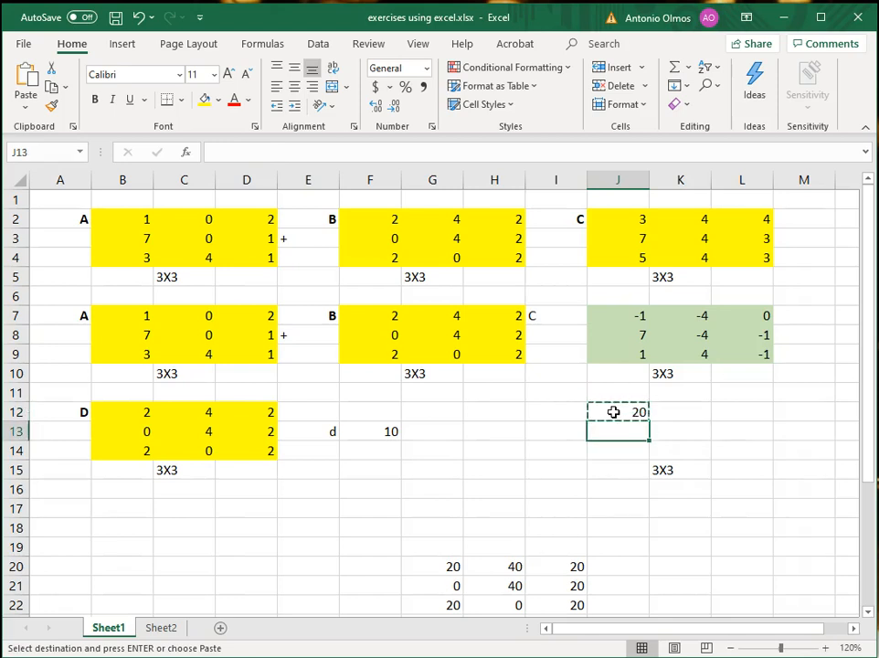
{"action": "key", "text": "Return"}
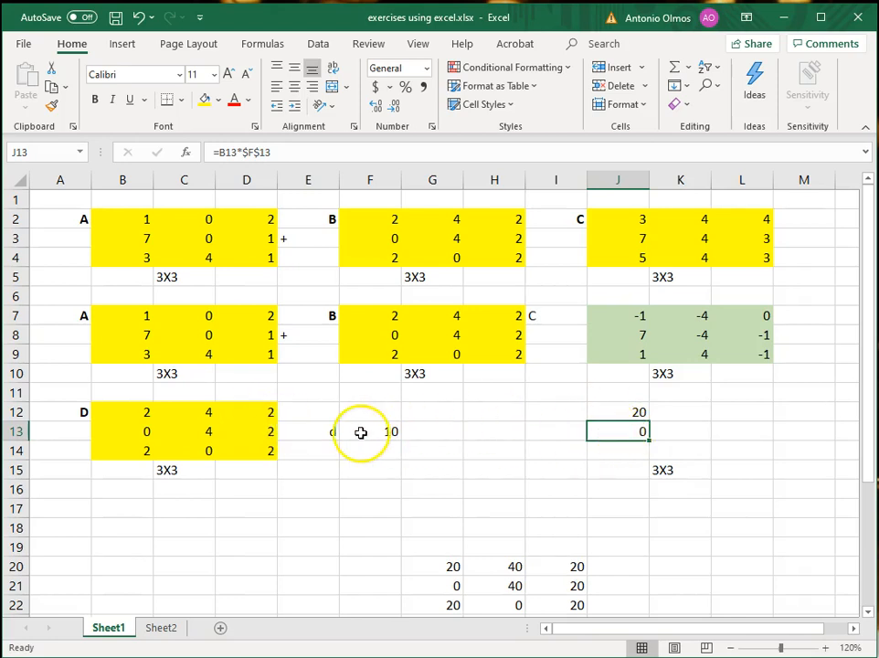
{"action": "left_click", "coordinate": [229, 151]}
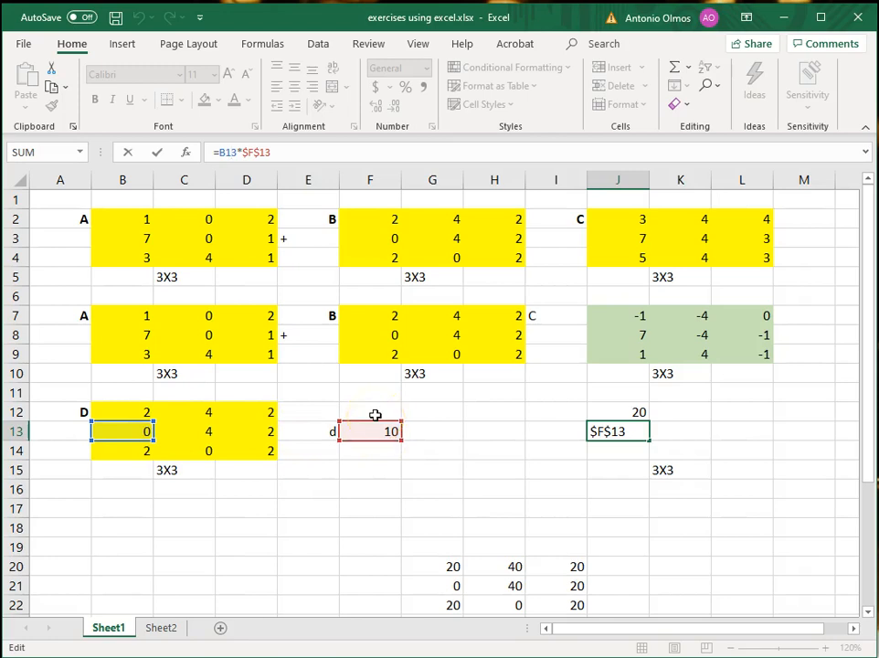
{"action": "key", "text": "ctrl+Return"}
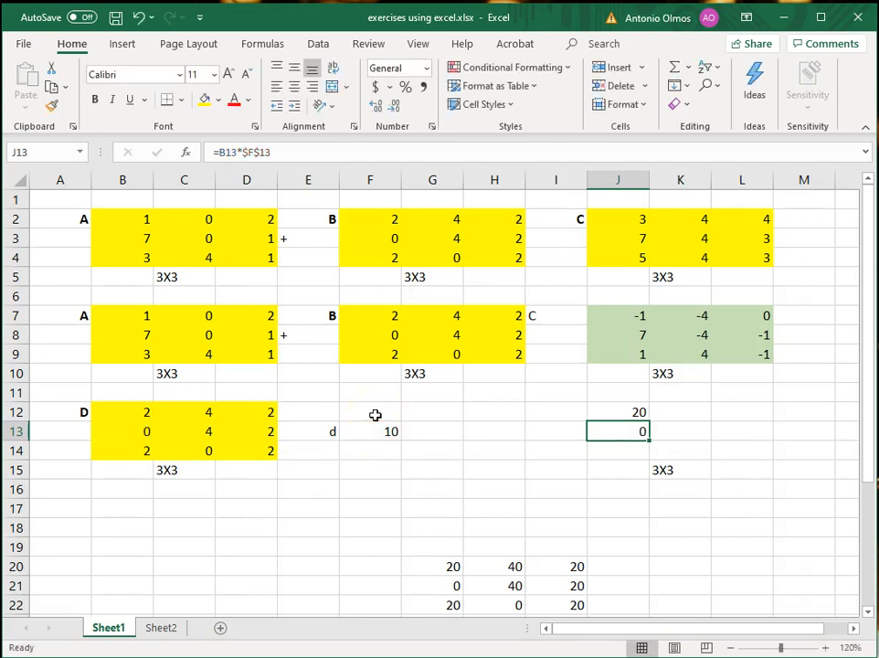
Step: Copy the formula from J13 into J14 and check its references to matrix D and scalar d
{"action": "key", "text": "ctrl+c"}
{"action": "key", "text": "Down"}
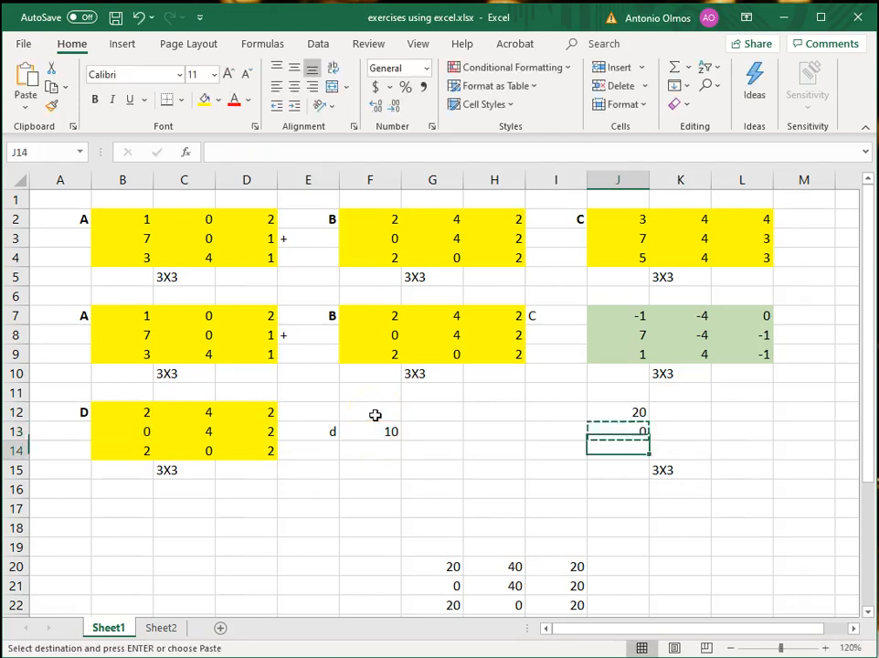
{"action": "key", "text": "Return"}
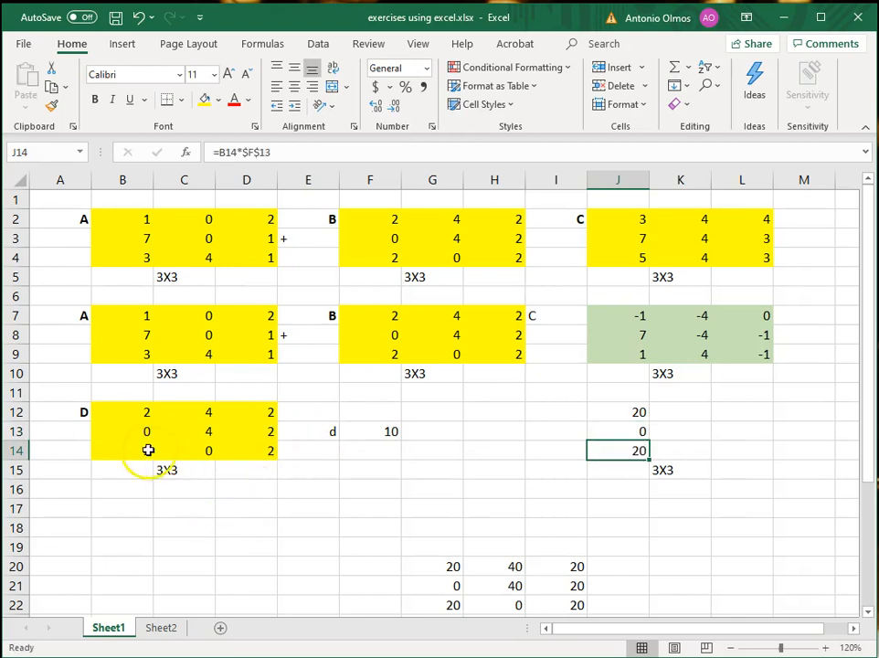
{"action": "left_click", "coordinate": [227, 151]}
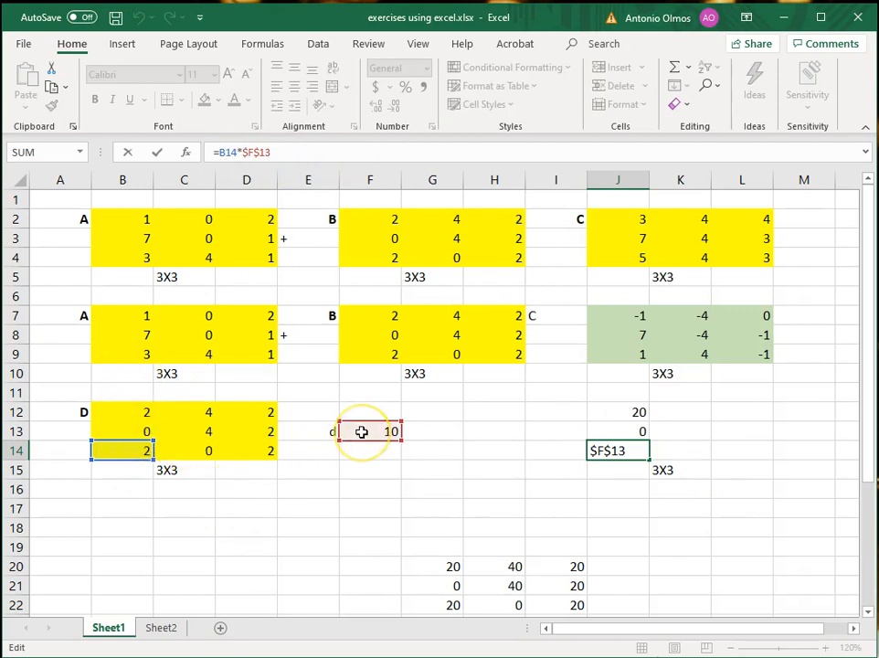
{"action": "key", "text": "Return"}
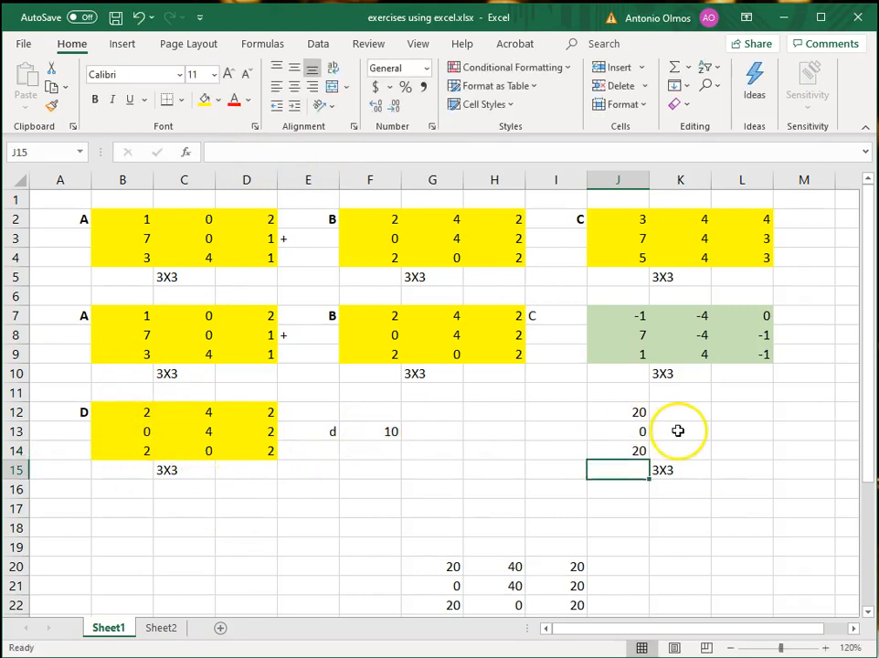
Step: Copy the first column of scalar product formulas, J12:J14, into K12:K14
{"action": "key", "text": "Up"}
{"action": "key", "text": "Up"}
{"action": "key", "text": "Up"}
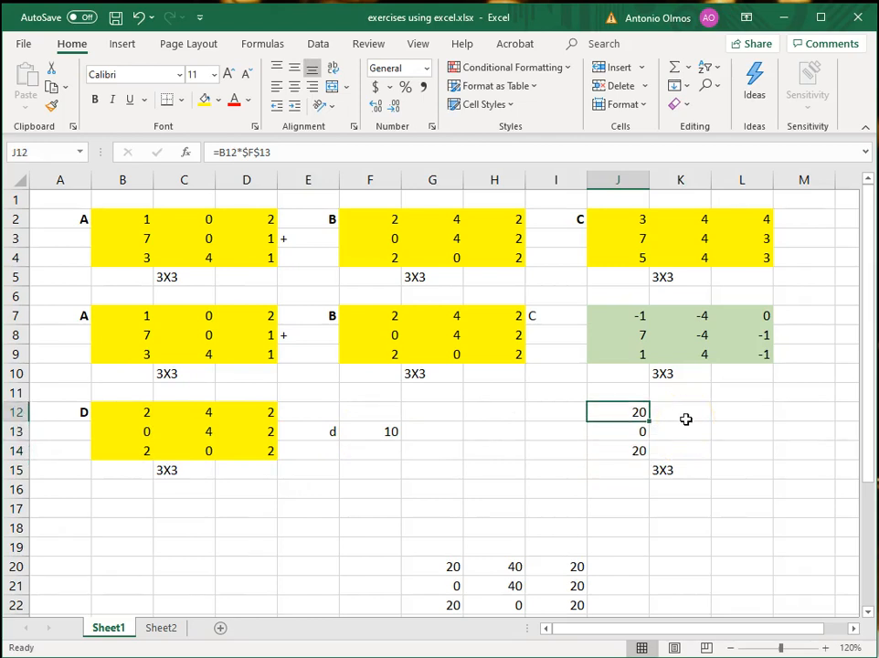
{"action": "key", "text": "shift+Down"}
{"action": "key", "text": "shift+Down"}
{"action": "key", "text": "ctrl+c"}
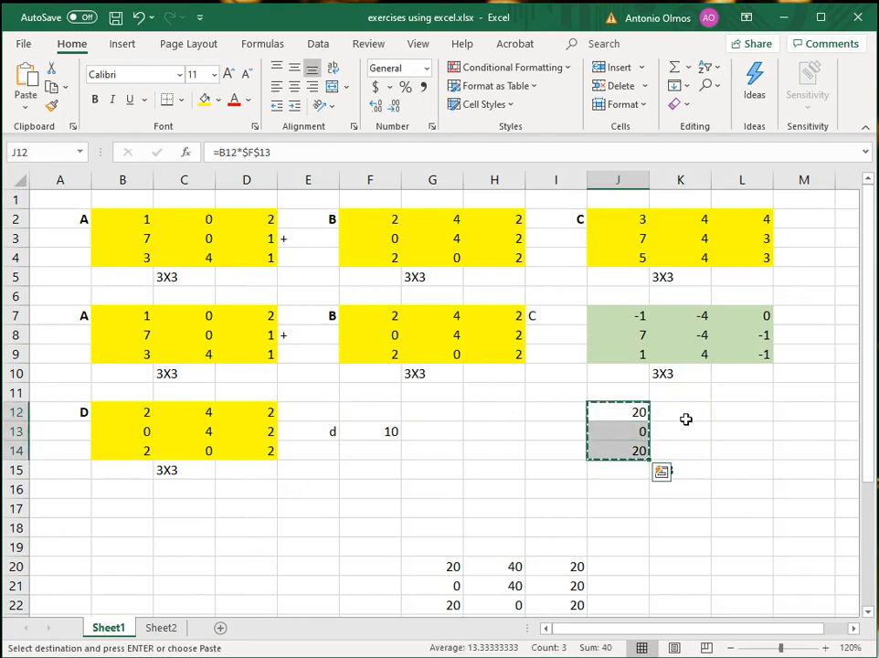
{"action": "left_click", "coordinate": [686, 419]}
{"action": "key", "text": "ctrl+v"}
{"action": "key", "text": "Escape"}
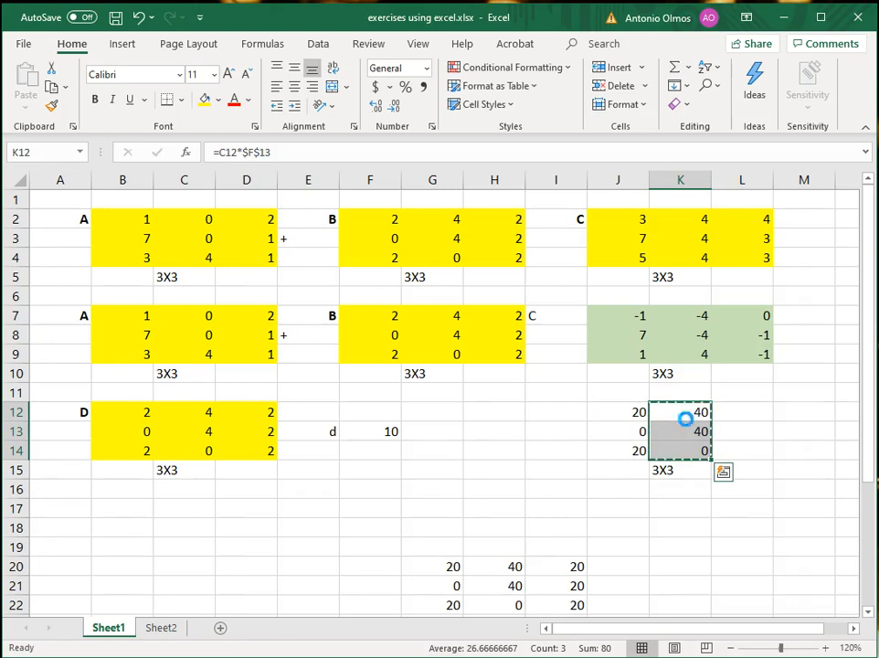
Step: Copy the formulas in K12:K14 into L12:L14 to complete the scalar product matrix
{"action": "key", "text": "ctrl+c"}
{"action": "key", "text": "Right"}
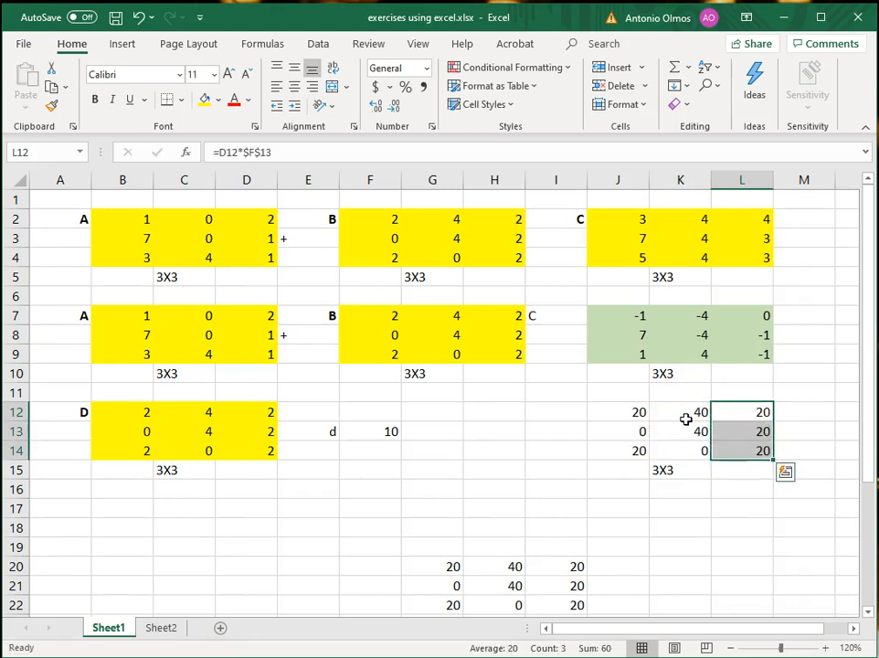
{"action": "left_click", "coordinate": [685, 415]}
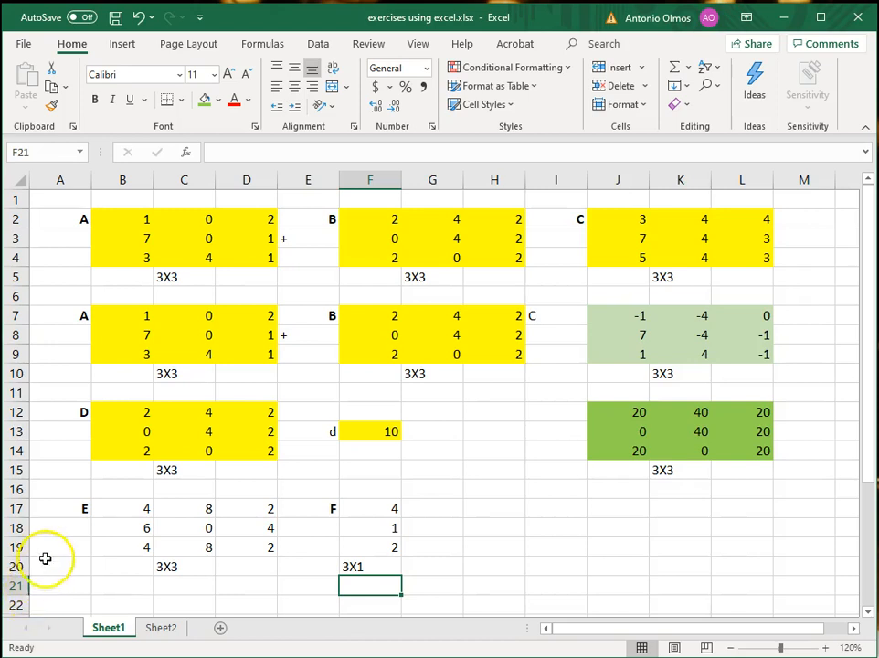
Step: Examine the elements and size labels of matrices E and F in rows 17 to 20
{"action": "left_click", "coordinate": [97, 508]}
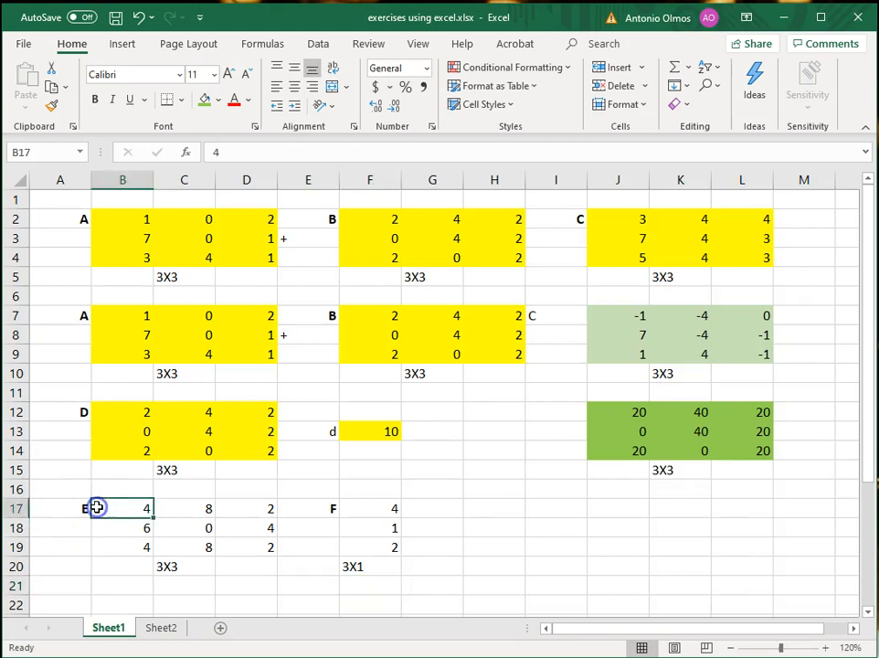
{"action": "left_click", "coordinate": [330, 507]}
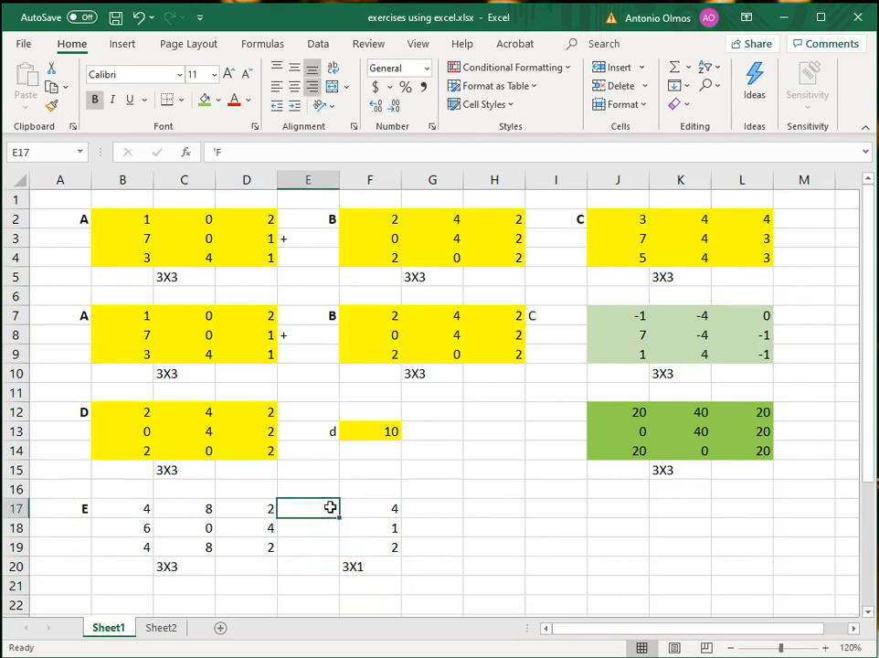
{"action": "left_click", "coordinate": [138, 512]}
{"action": "left_click_drag", "start_coordinate": [139, 512], "coordinate": [238, 547]}
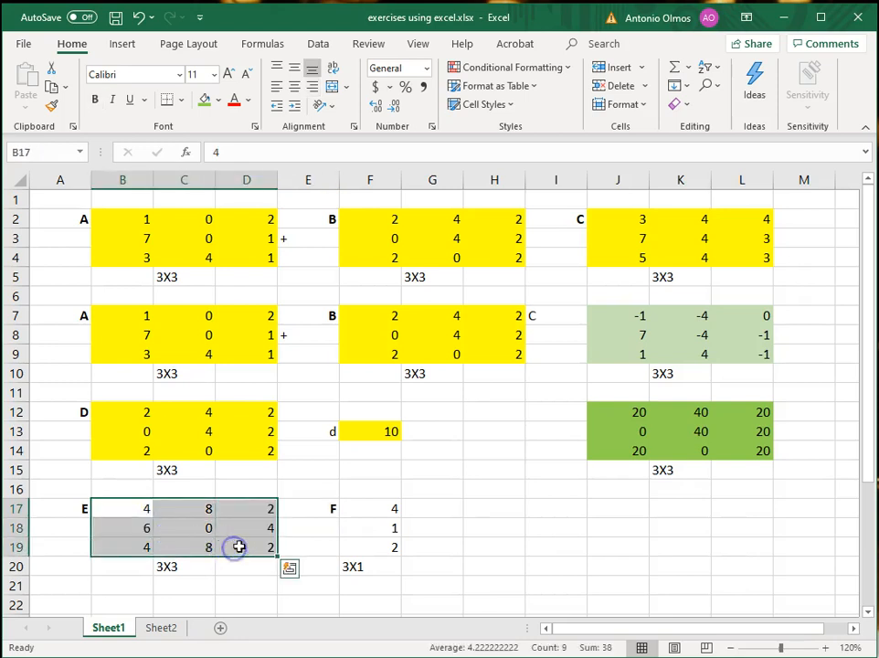
{"action": "left_click_drag", "start_coordinate": [376, 509], "coordinate": [371, 540]}
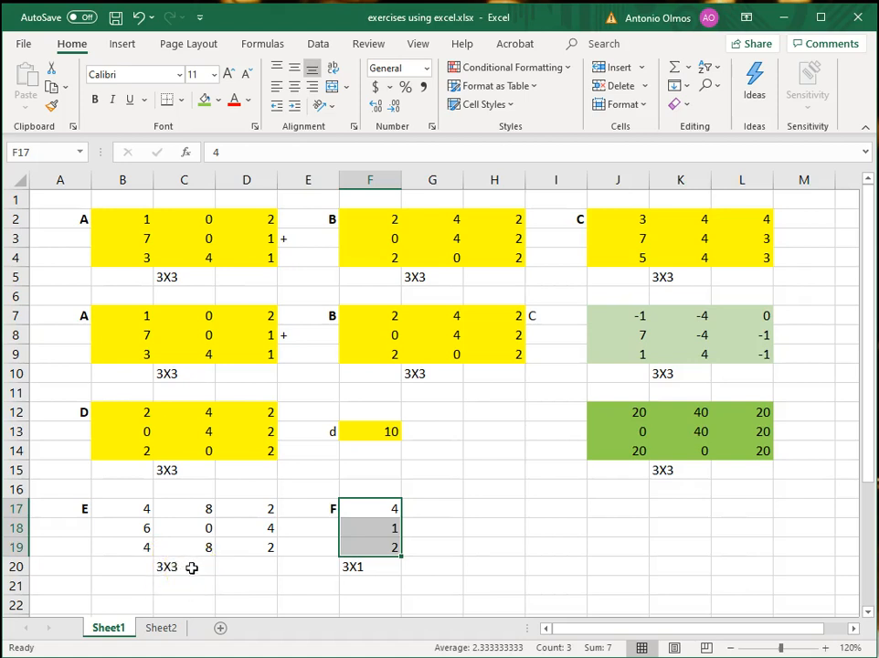
{"action": "left_click", "coordinate": [191, 567]}
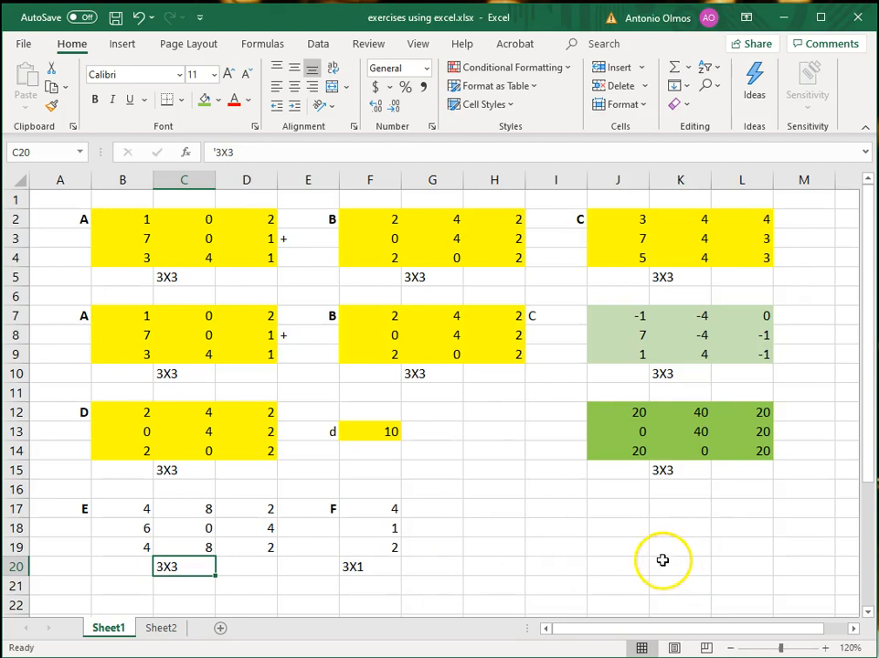
Step: Enter the size label 3X1 in cell J20 for the product of matrices E and F, and open cell J17 for editing
{"action": "left_click", "coordinate": [635, 561]}
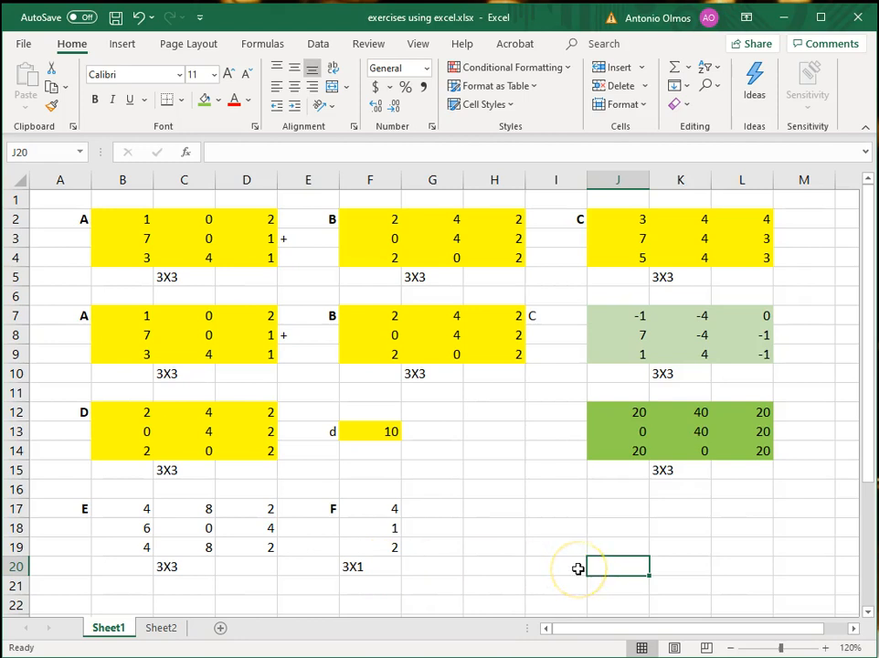
{"action": "type", "text": "3"}
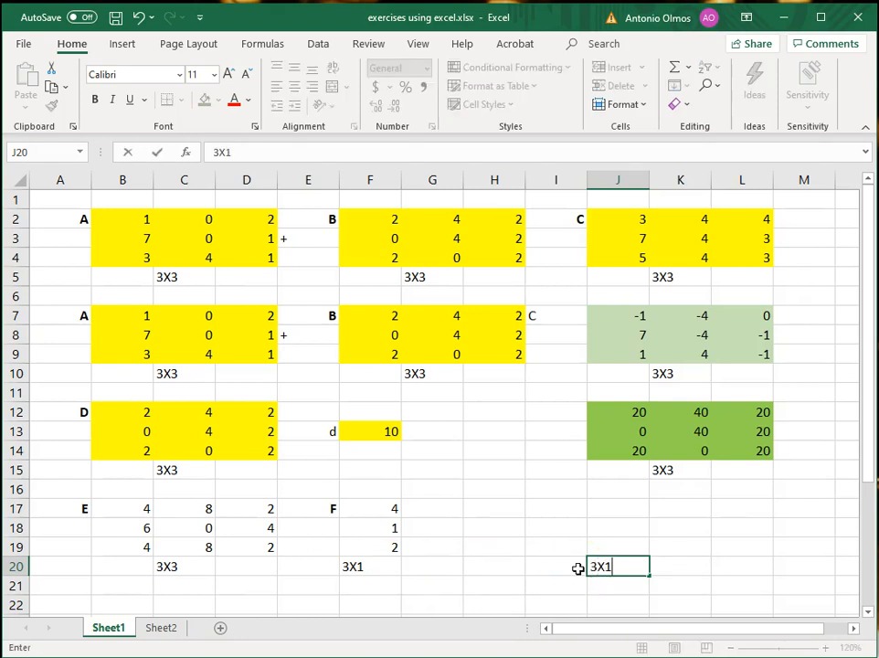
{"action": "type", "text": "X1"}
{"action": "double_click", "coordinate": [647, 508]}
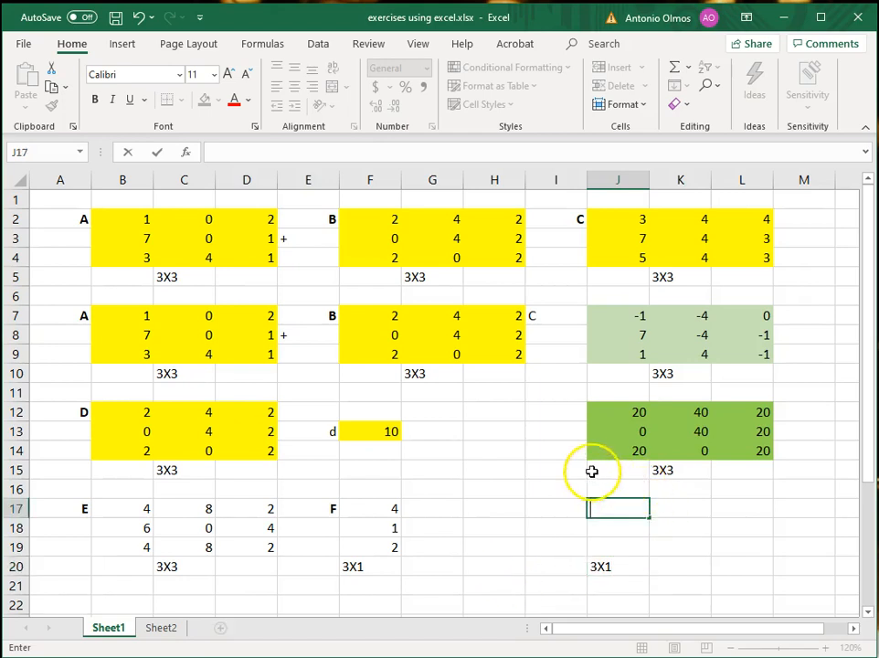
Step: Start the formula in J17 with the first product term in parentheses, =(B17*F17)
{"action": "left_click", "coordinate": [253, 151]}
{"action": "type", "text": "-"}
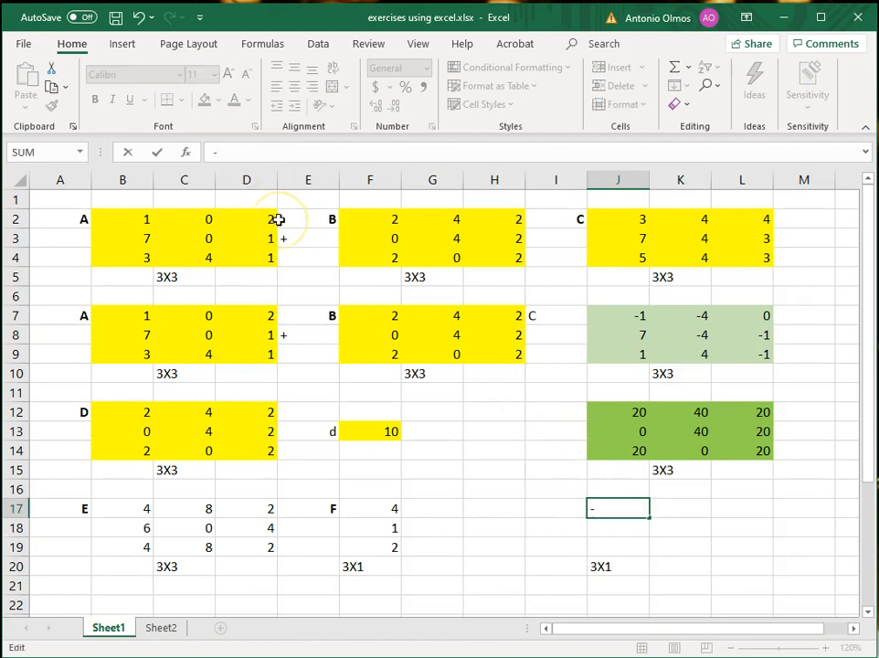
{"action": "key", "text": "BackSpace"}
{"action": "type", "text": "="}
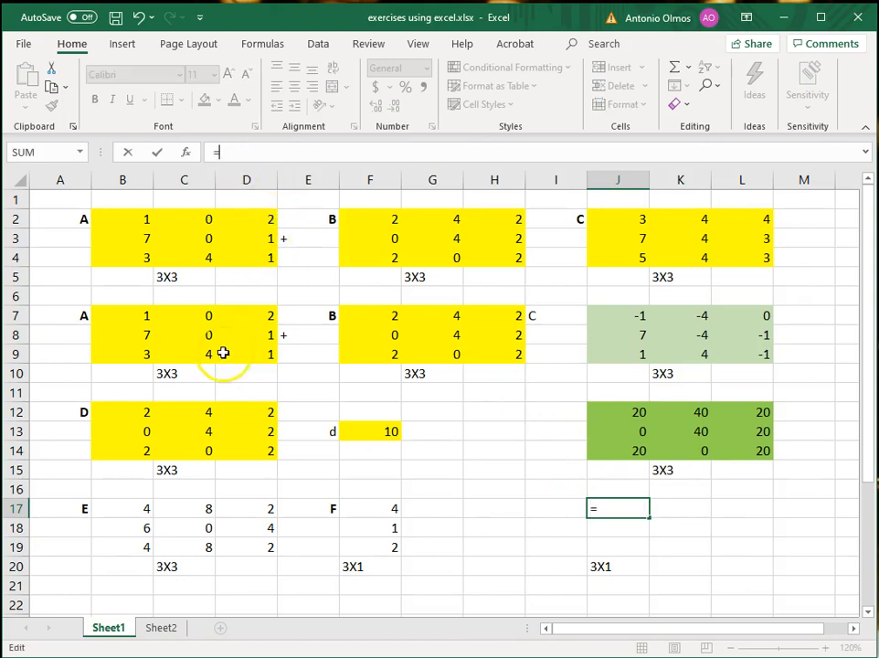
{"action": "left_click", "coordinate": [132, 509]}
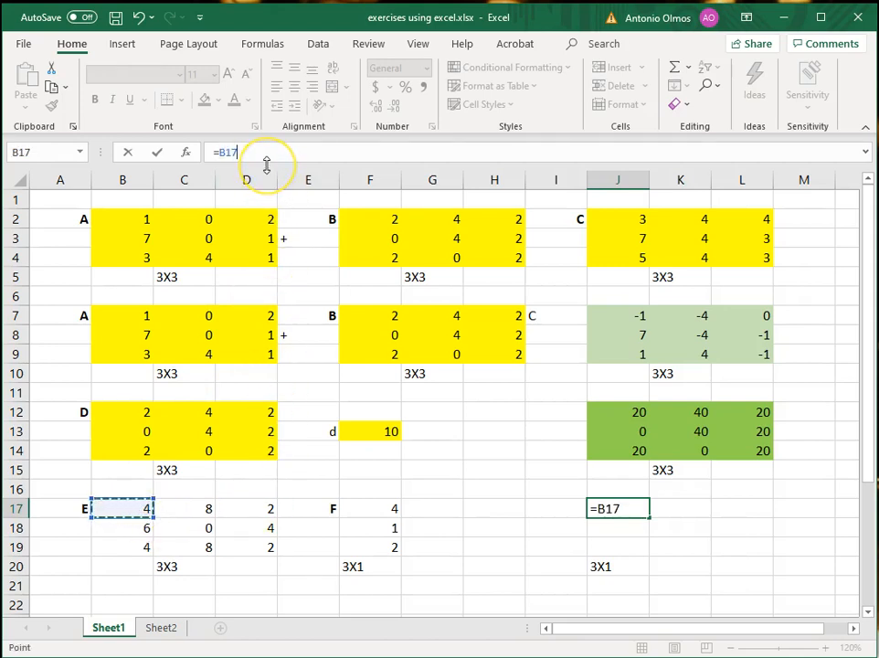
{"action": "type", "text": "*"}
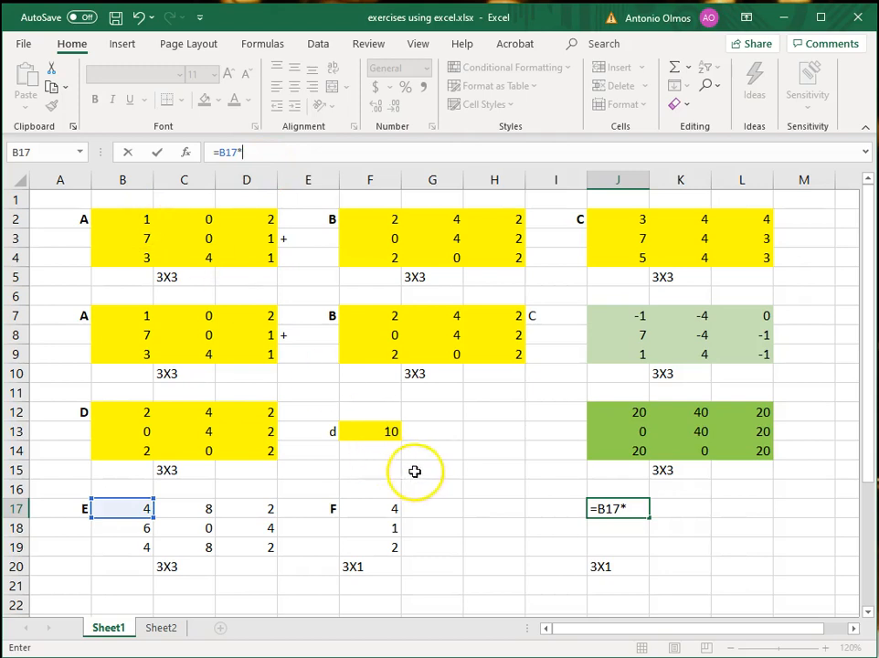
{"action": "left_click", "coordinate": [385, 506]}
{"action": "left_click", "coordinate": [327, 155]}
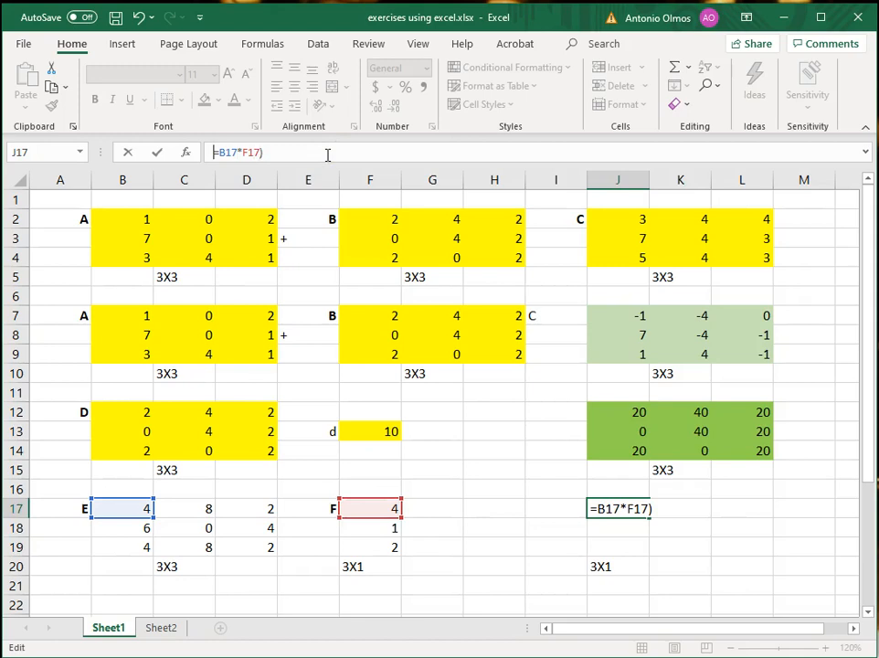
{"action": "type", "text": "("}
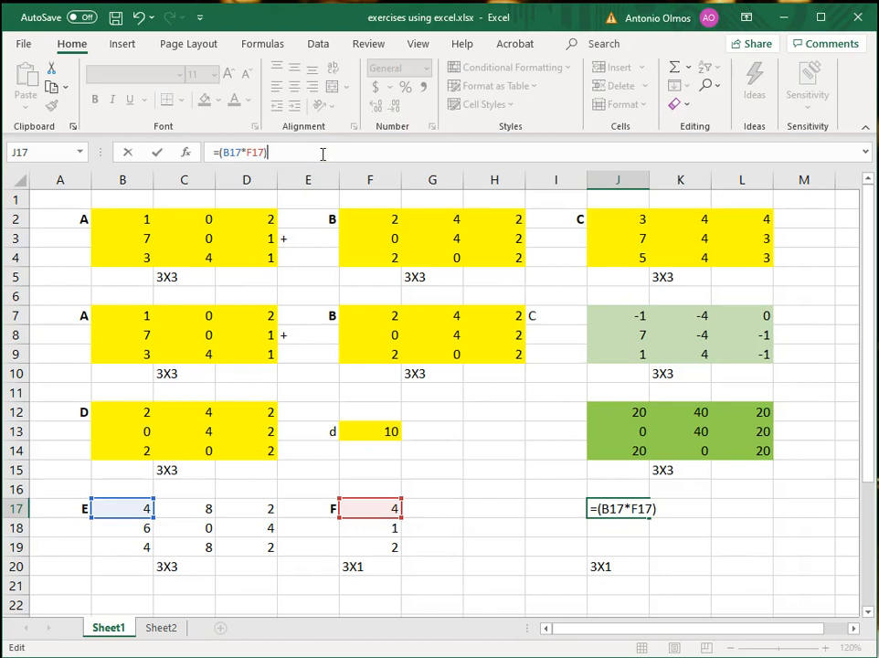
Step: Add the second product term, +(C17*F18), to the J17 formula
{"action": "left_click", "coordinate": [182, 506]}
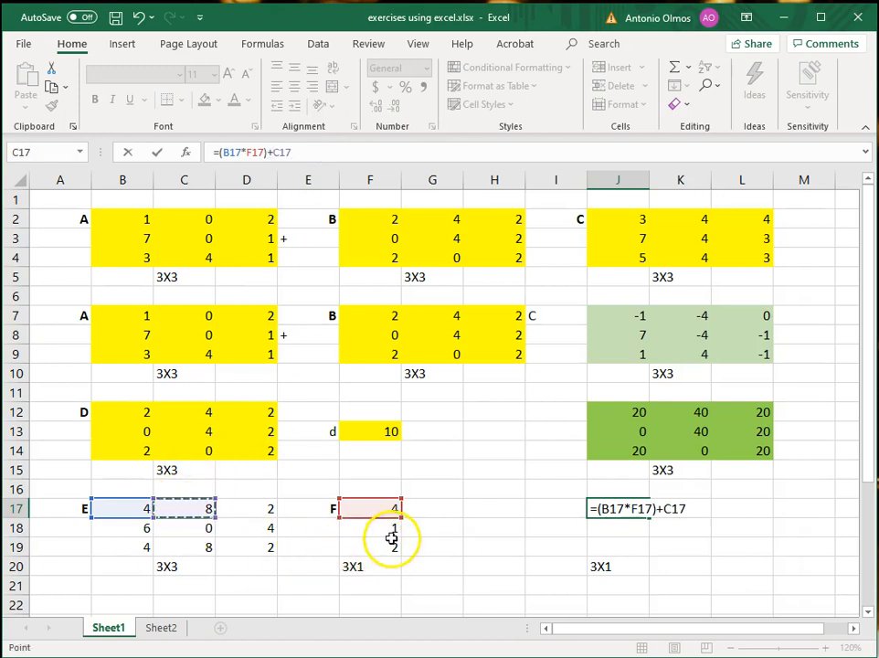
{"action": "left_click", "coordinate": [357, 152]}
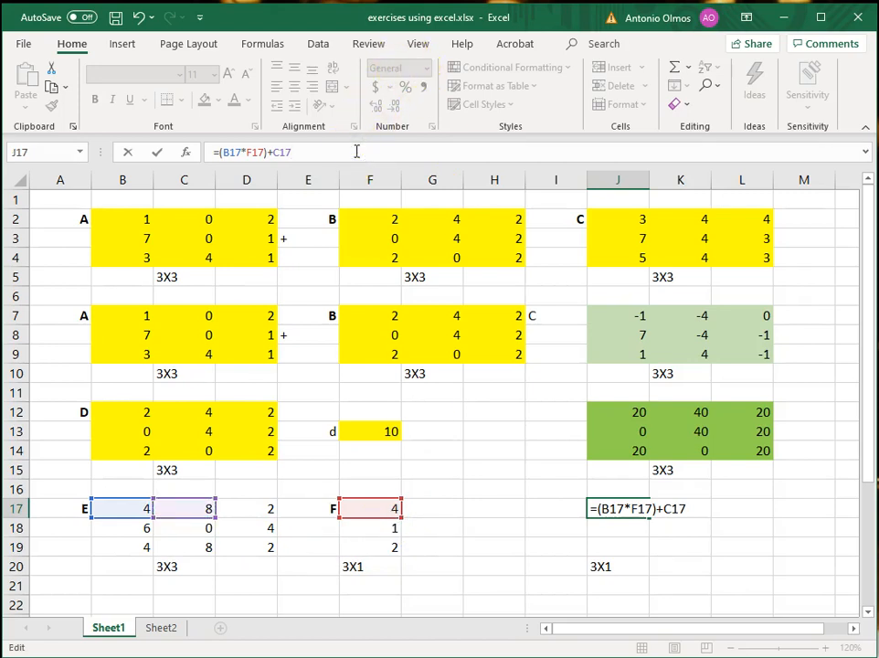
{"action": "type", "text": "("}
{"action": "left_click", "coordinate": [384, 526]}
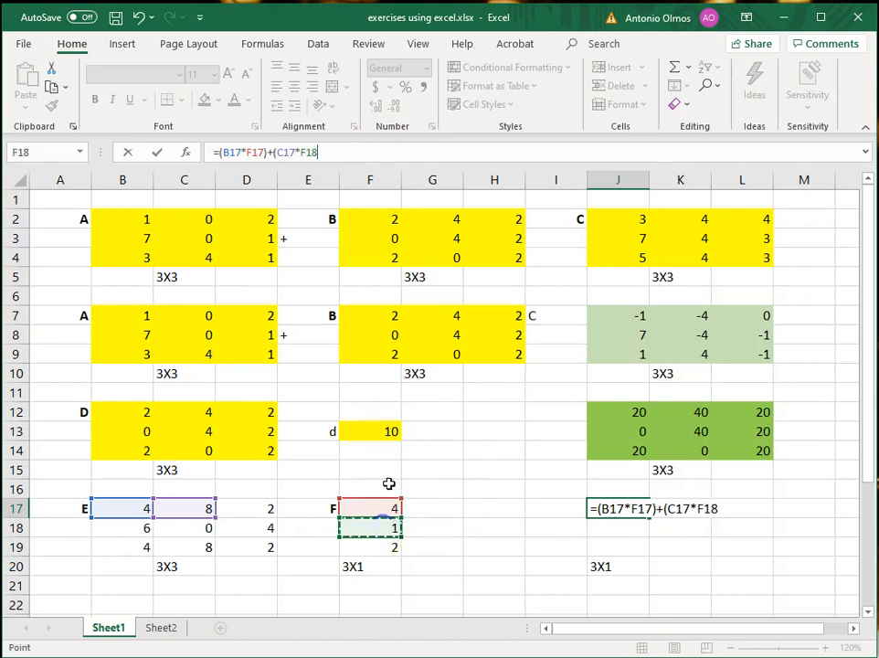
{"action": "type", "text": ")"}
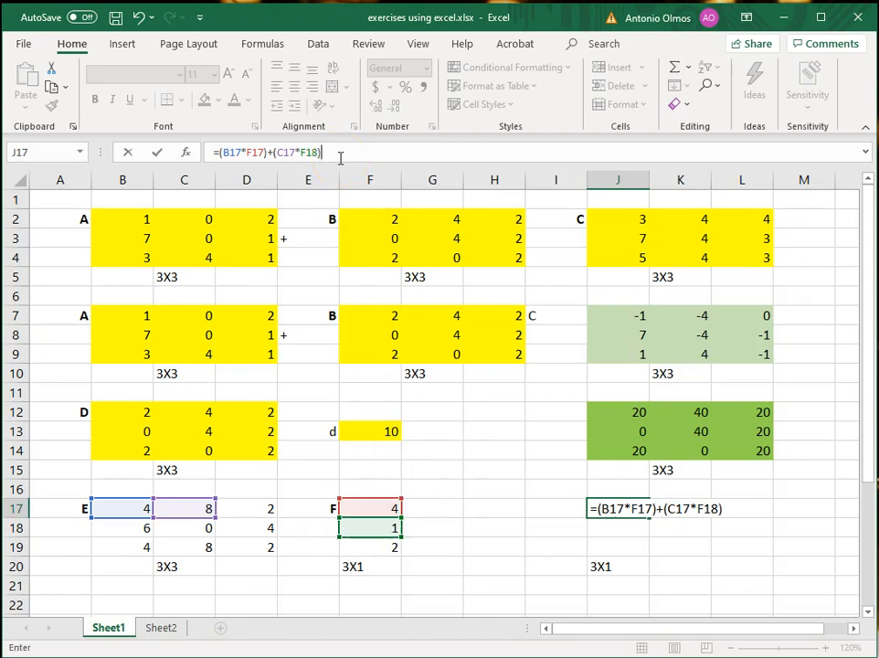
Step: Complete the J17 formula with the third term, +(D17*F19), and reselect the cell
{"action": "type", "text": "+("}
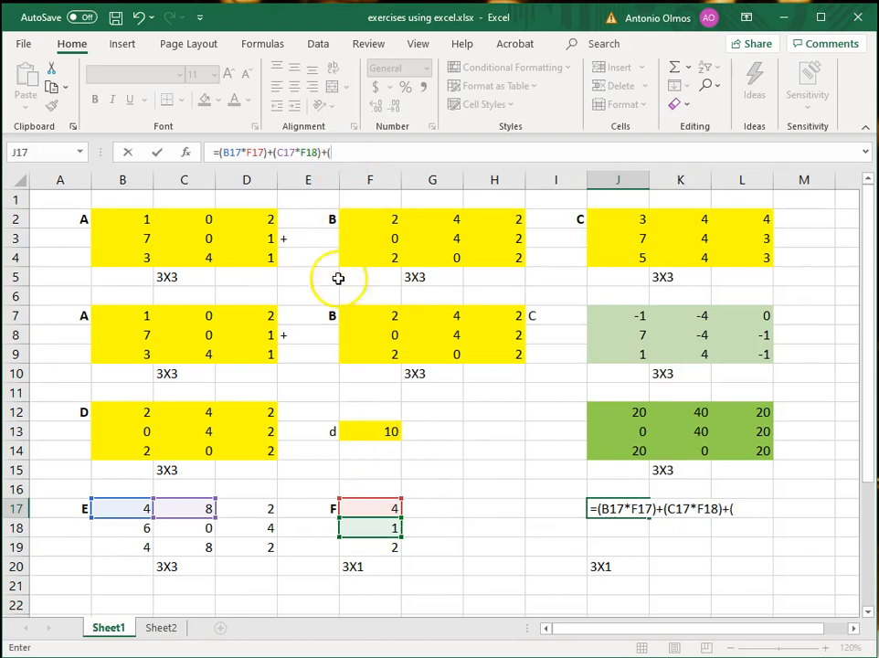
{"action": "left_click", "coordinate": [258, 508]}
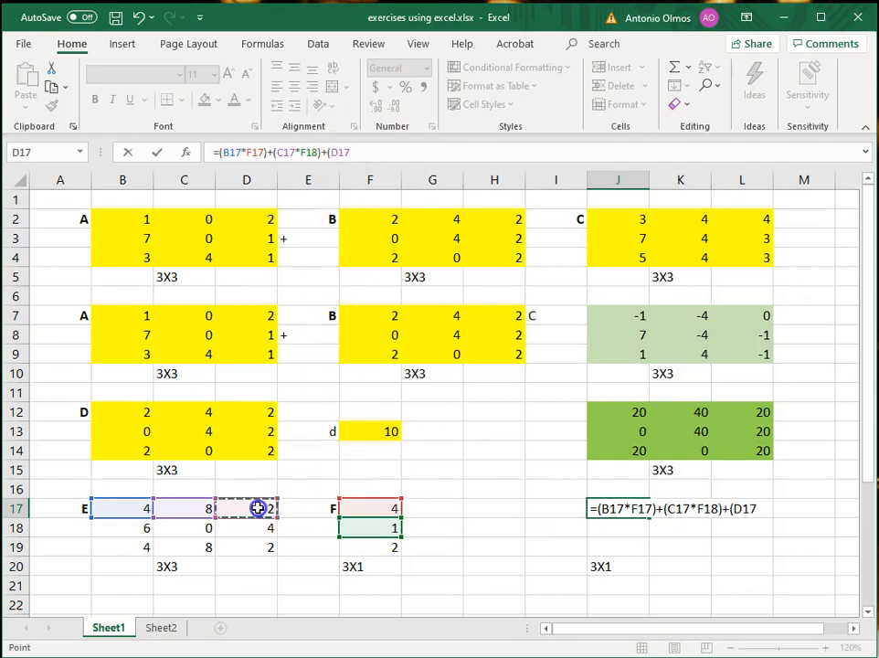
{"action": "type", "text": "*)"}
{"action": "key", "text": "Return"}
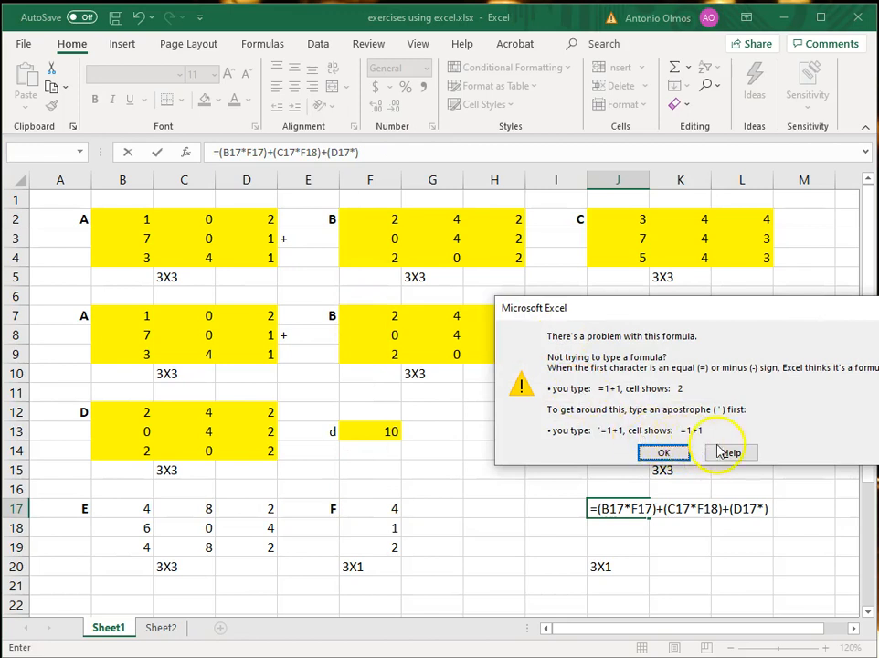
{"action": "left_click", "coordinate": [651, 452]}
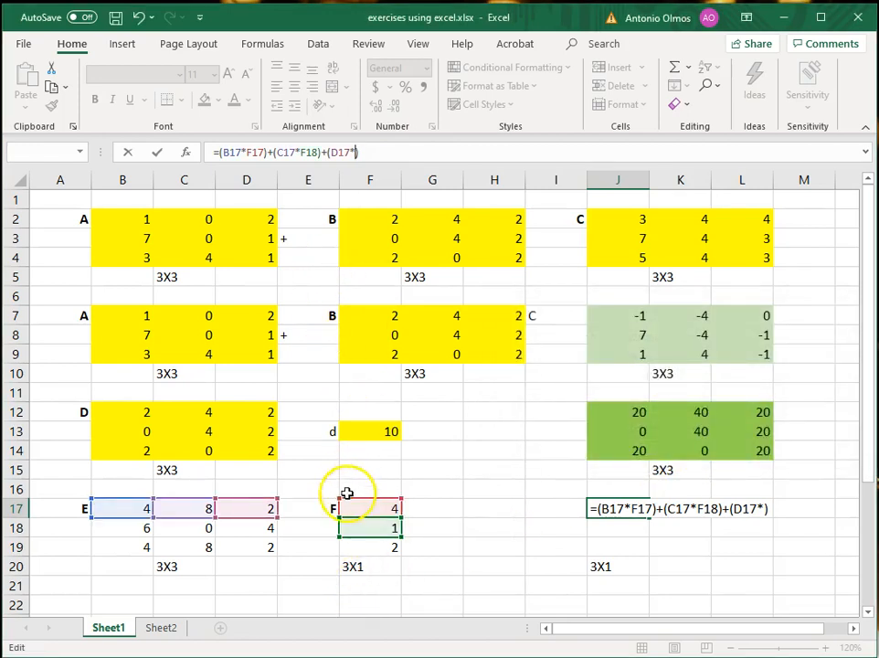
{"action": "left_click", "coordinate": [381, 546]}
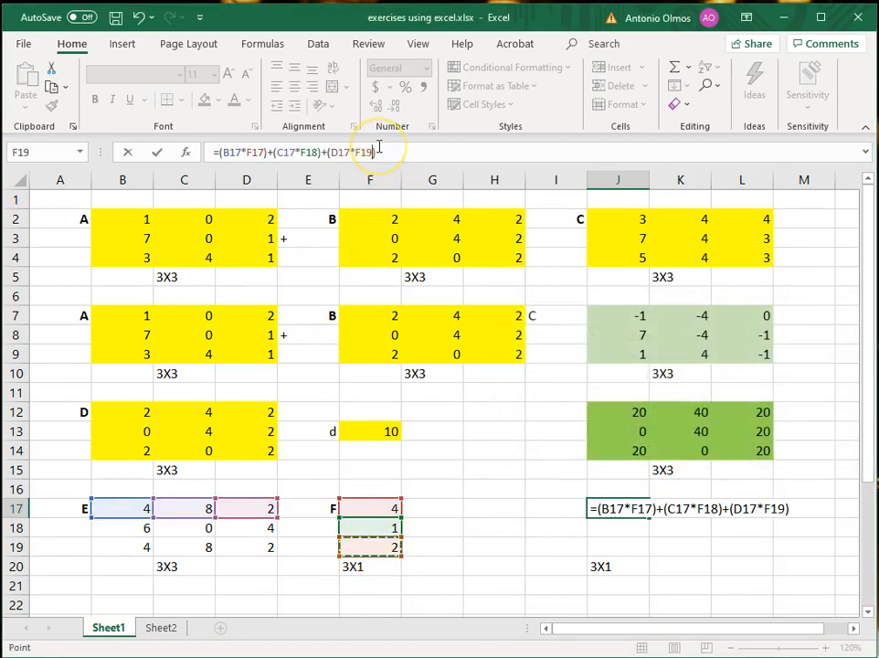
{"action": "key", "text": "Return"}
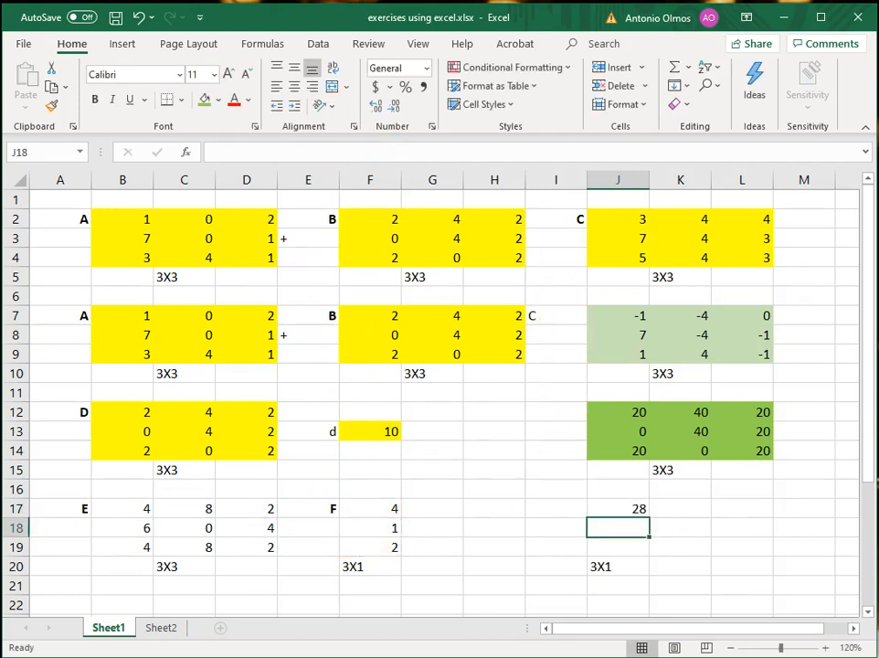
{"action": "key", "text": "Up"}
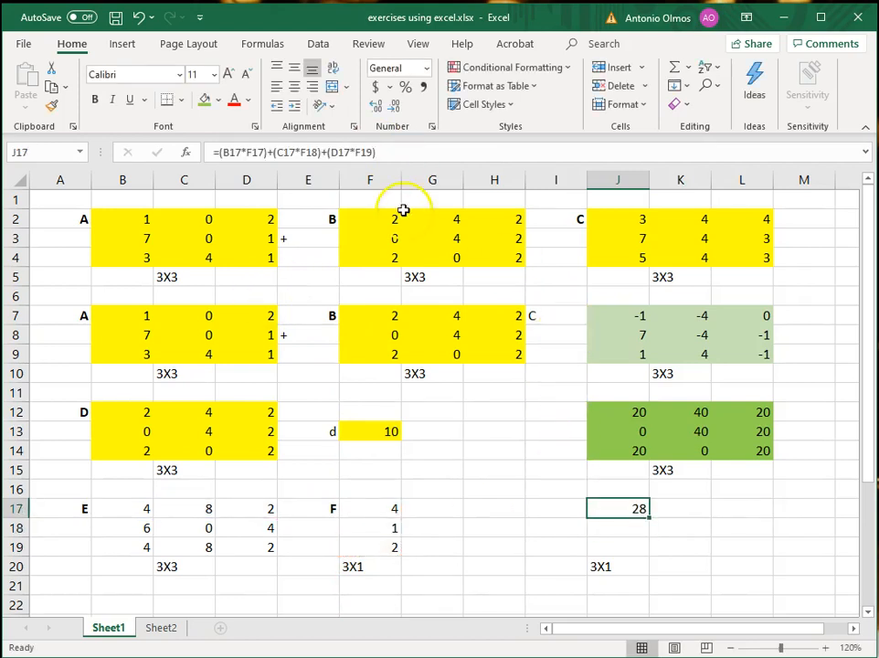
{"action": "left_click", "coordinate": [245, 152]}
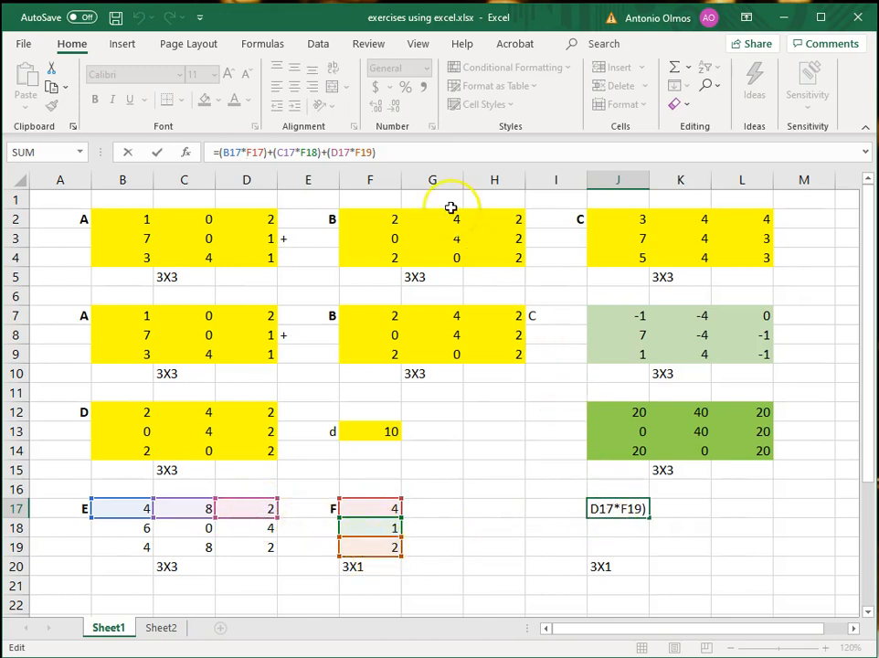
{"action": "left_click", "coordinate": [628, 530]}
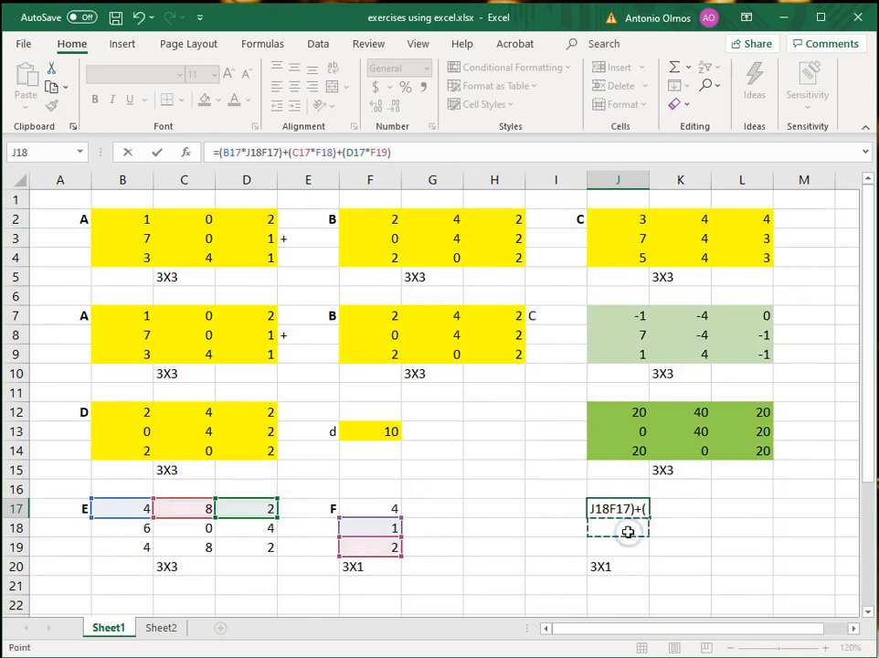
{"action": "key", "text": "Escape"}
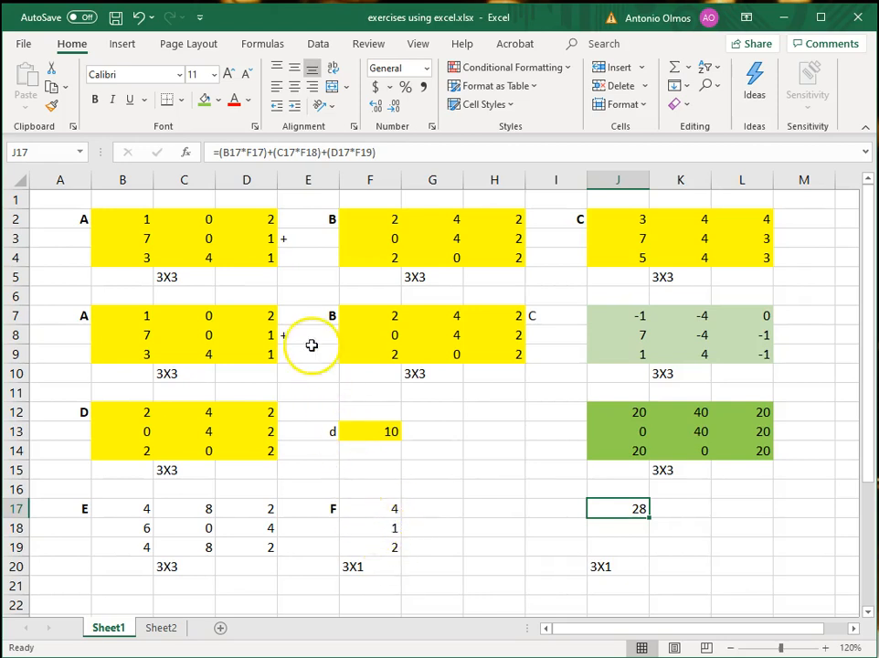
Step: Make the F17 reference in the J17 formula absolute as $F$17
{"action": "left_click", "coordinate": [247, 152]}
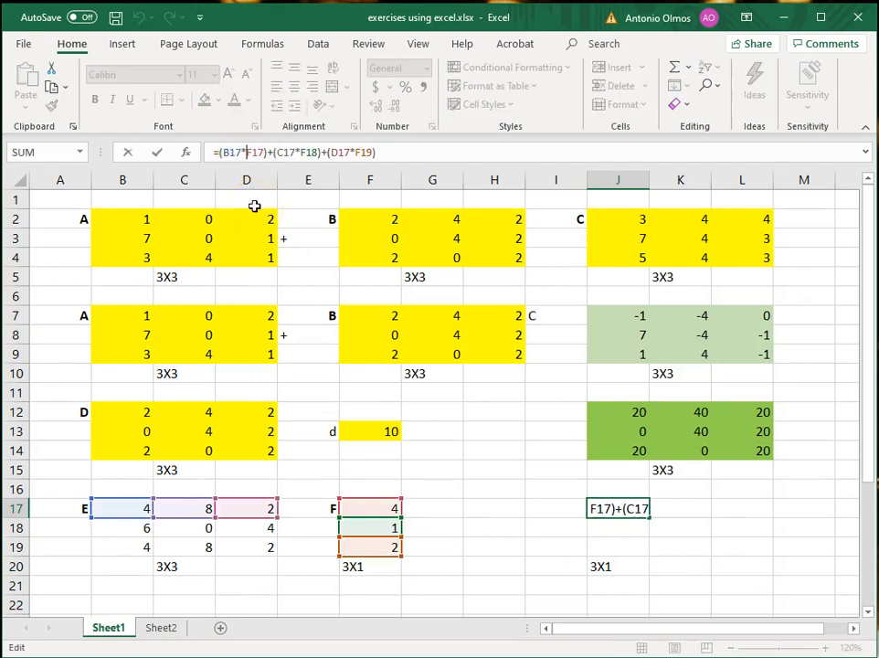
{"action": "type", "text": "$"}
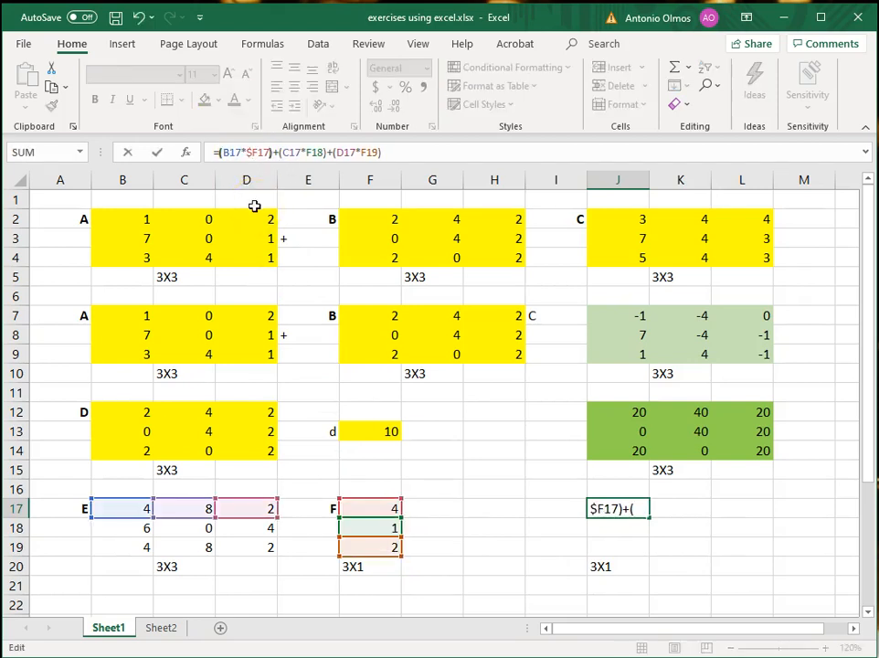
{"action": "key", "text": "Right"}
{"action": "key", "text": "Right"}
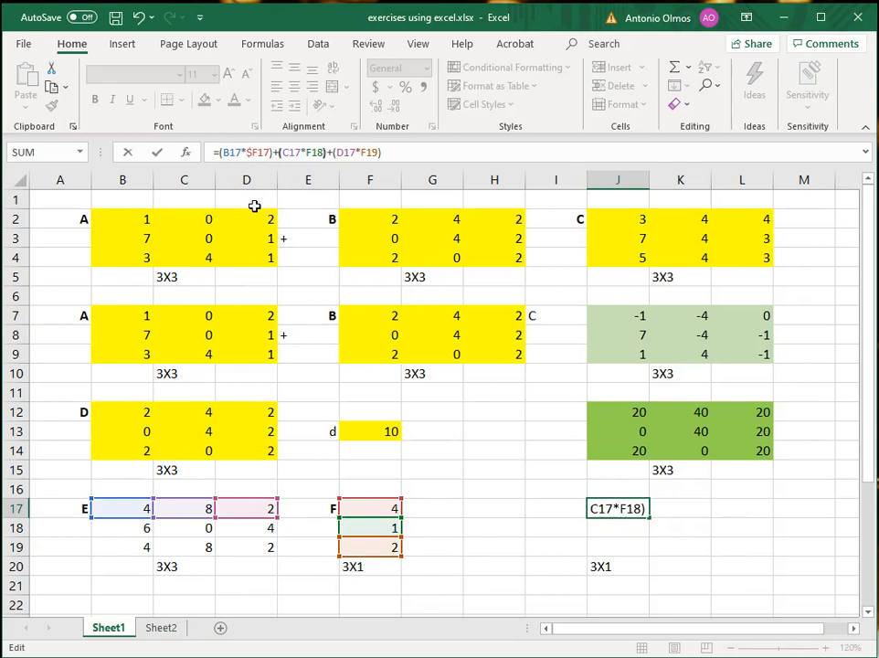
{"action": "key", "text": "Left"}
{"action": "key", "text": "Left"}
{"action": "key", "text": "Left"}
{"action": "key", "text": "Left"}
{"action": "key", "text": "Left"}
{"action": "key", "text": "Left"}
{"action": "key", "text": "Left"}
{"action": "key", "text": "Left"}
{"action": "type", "text": "$"}
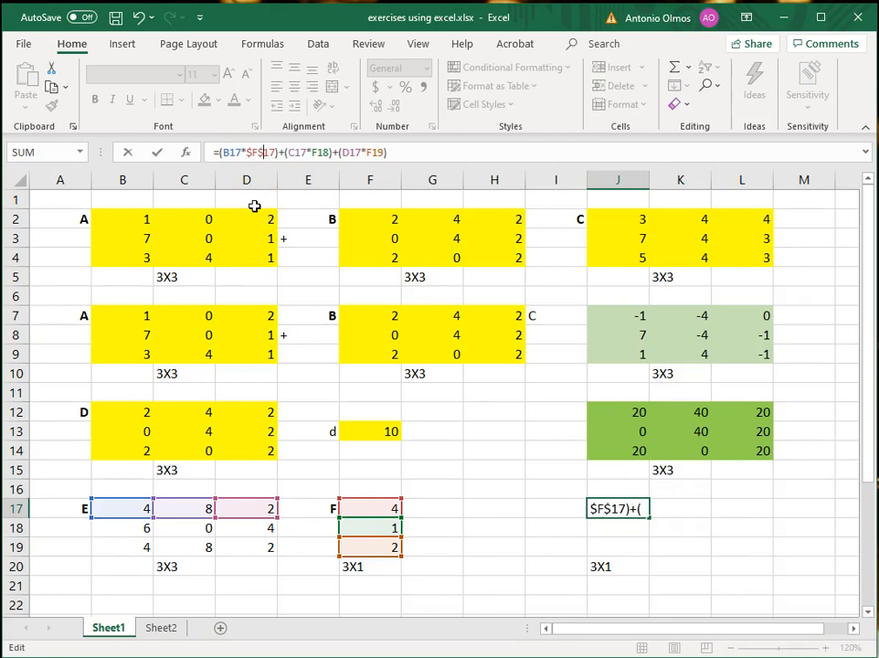
Step: Make the F18 reference in the second term of the J17 formula absolute as $F$18
{"action": "key", "text": "Right"}
{"action": "key", "text": "Right"}
{"action": "key", "text": "Right"}
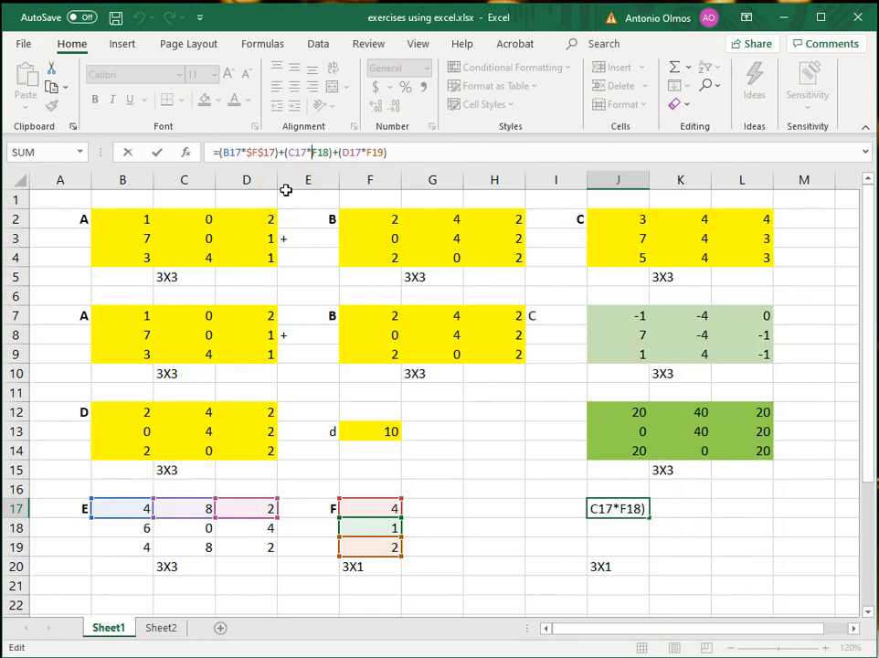
{"action": "type", "text": "$F"}
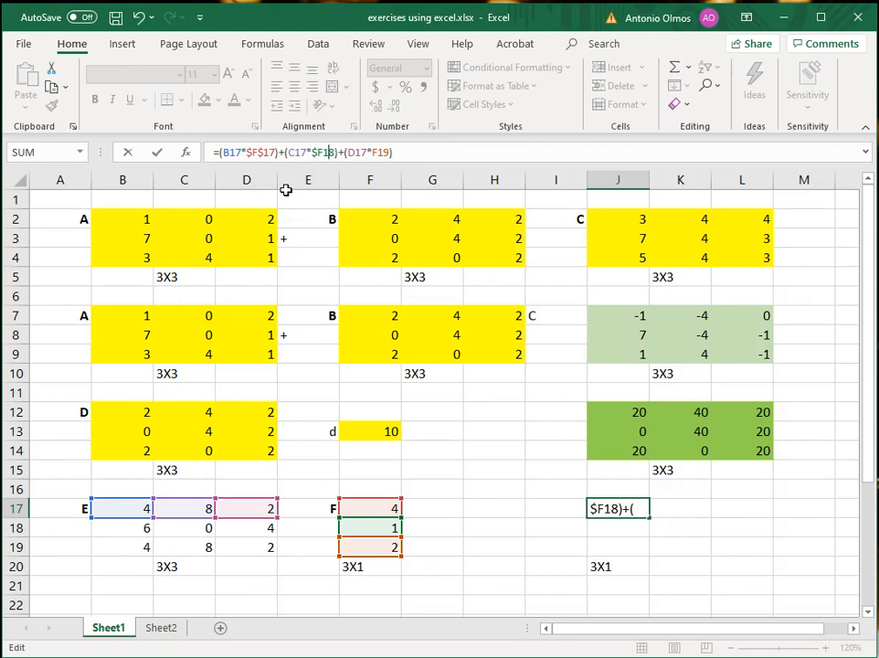
{"action": "type", "text": "$"}
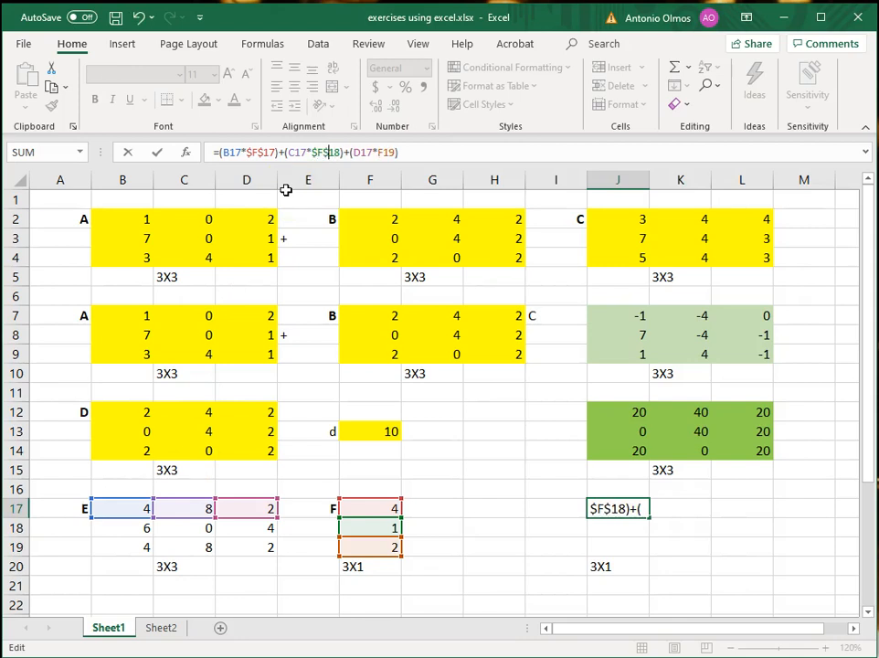
Step: Make the F19 reference in the third term absolute as $F$19 and commit the J17 formula
{"action": "key", "text": "Right"}
{"action": "key", "text": "Right"}
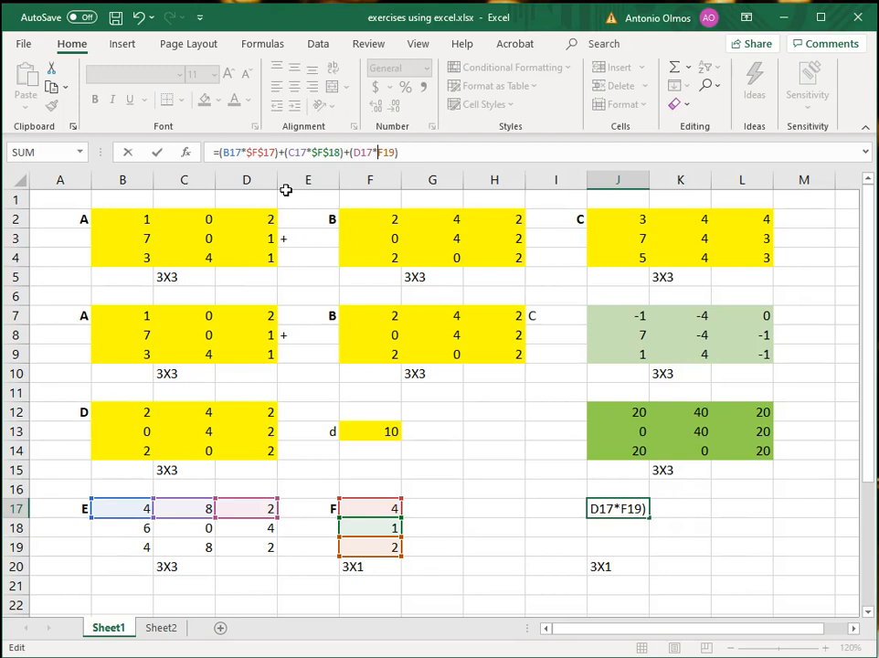
{"action": "type", "text": "$F"}
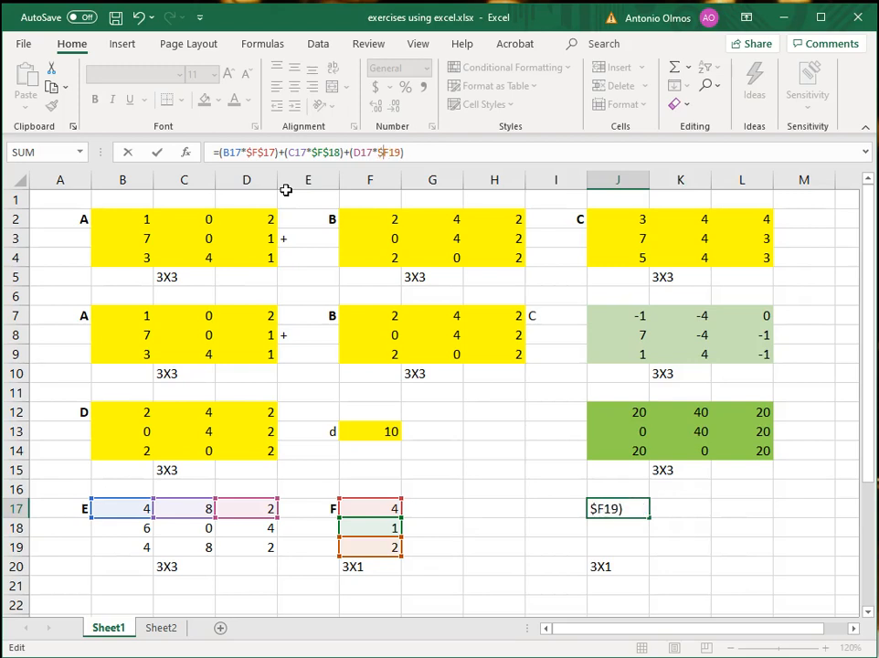
{"action": "type", "text": "$"}
{"action": "key", "text": "Return"}
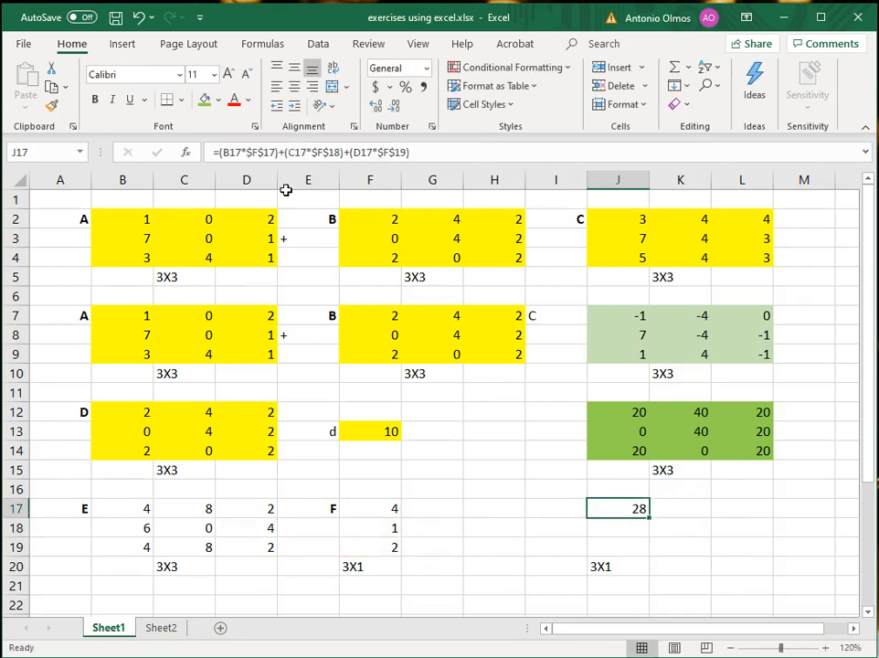
Step: Copy the J17 formula down into J18 and J19 to complete the product of E and F, and select J18 to review its formula
{"action": "key", "text": "ctrl+c"}
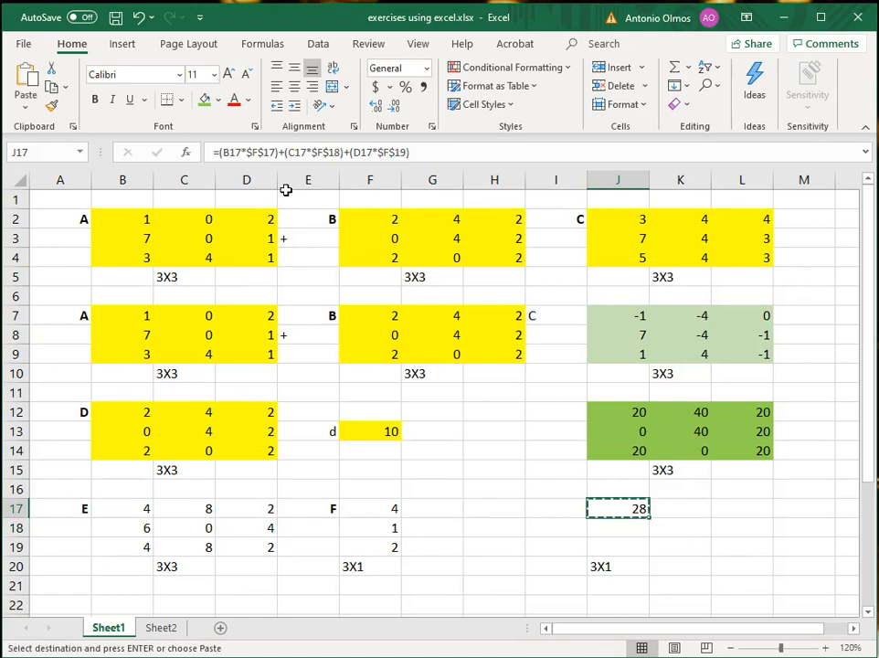
{"action": "key", "text": "Down"}
{"action": "key", "text": "Return"}
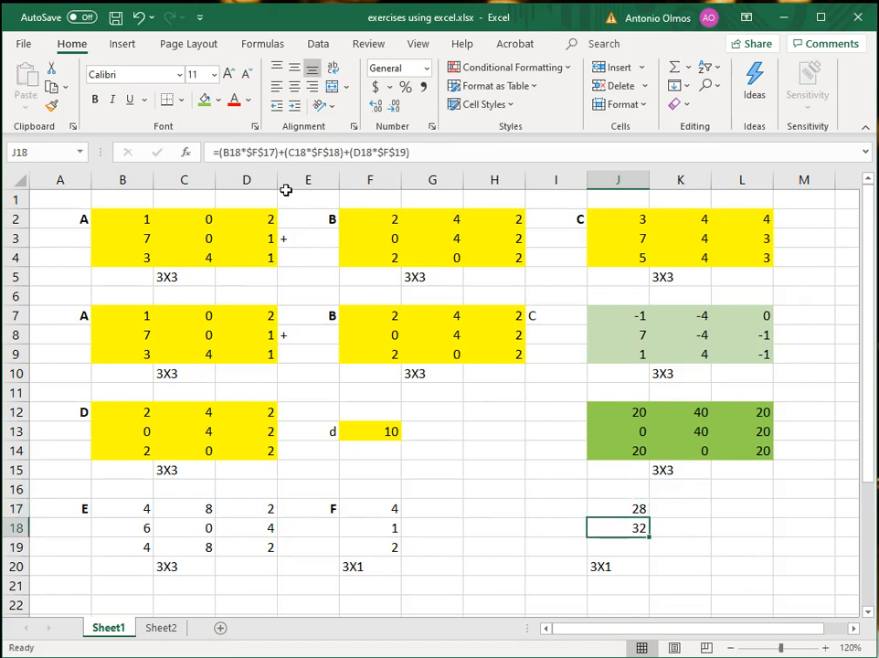
{"action": "key", "text": "ctrl+c"}
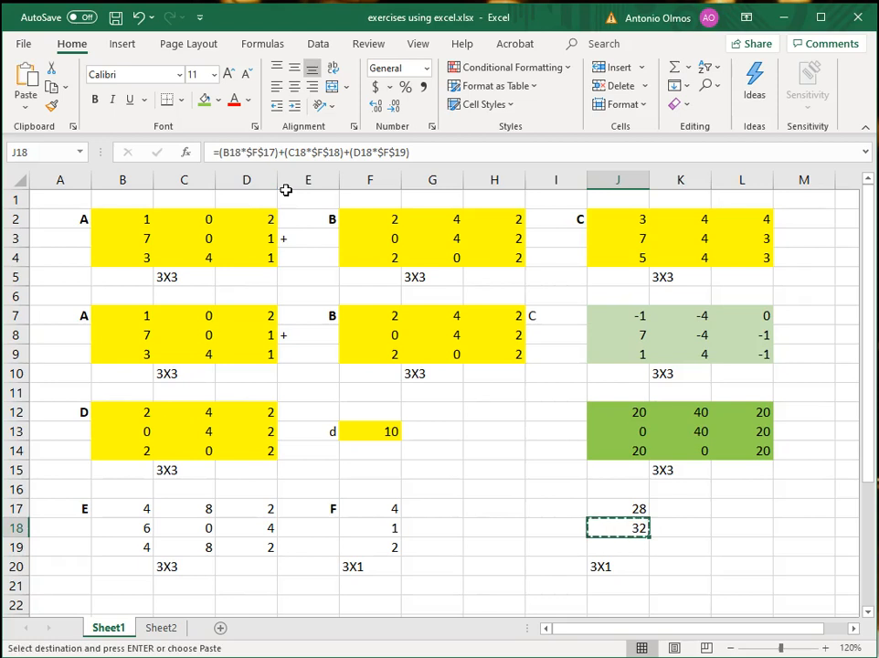
{"action": "key", "text": "Down"}
{"action": "key", "text": "Return"}
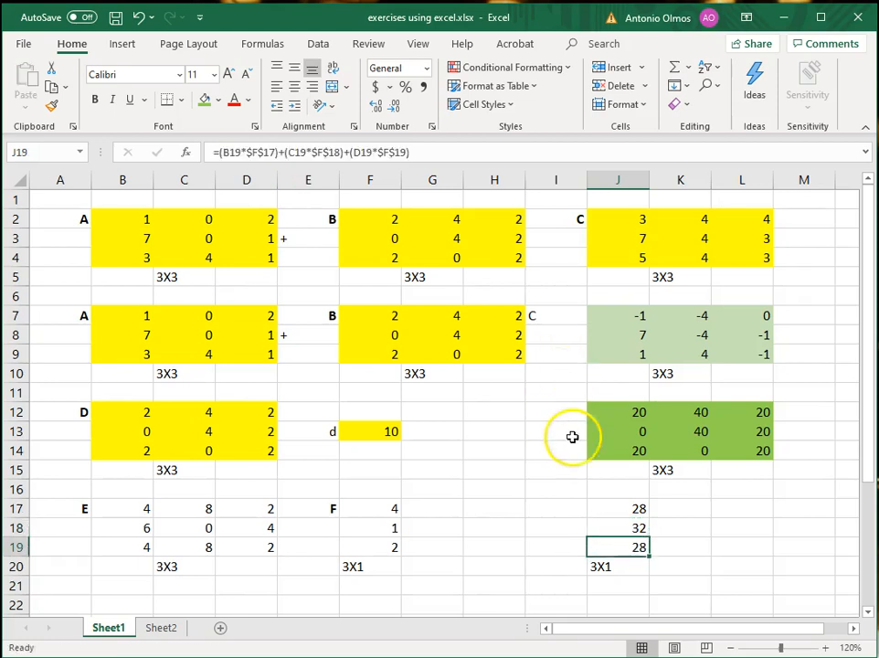
{"action": "left_click", "coordinate": [618, 526]}
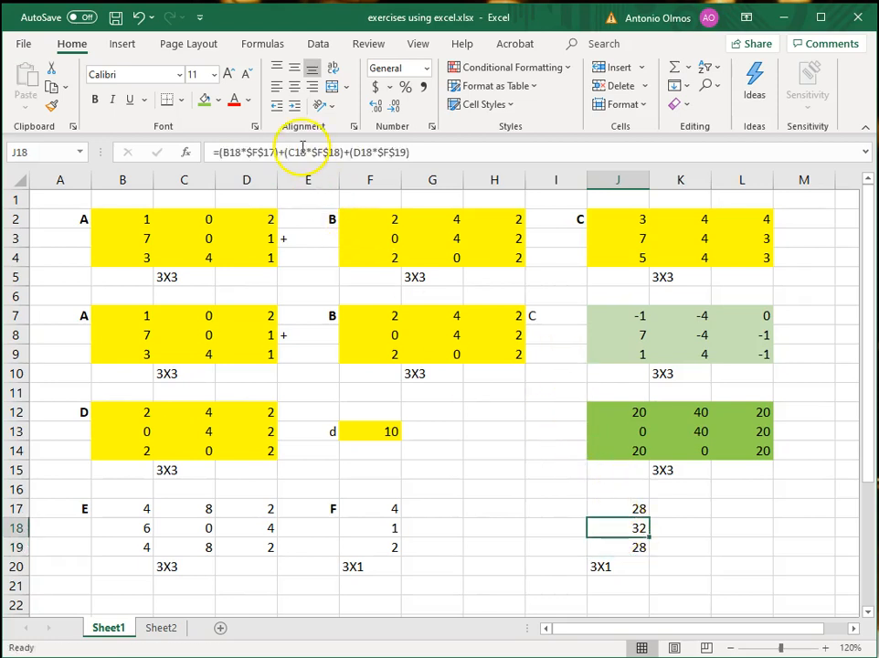
Step: Review the copied product formulas in J18 and J19 and the cells they reference
{"action": "left_click", "coordinate": [300, 151]}
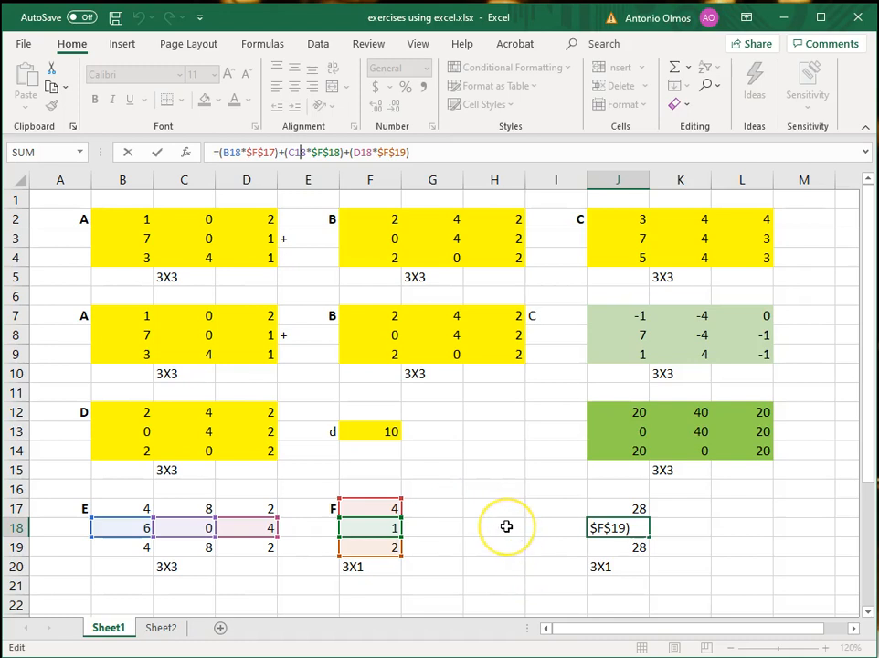
{"action": "key", "text": "Escape"}
{"action": "left_click", "coordinate": [595, 548]}
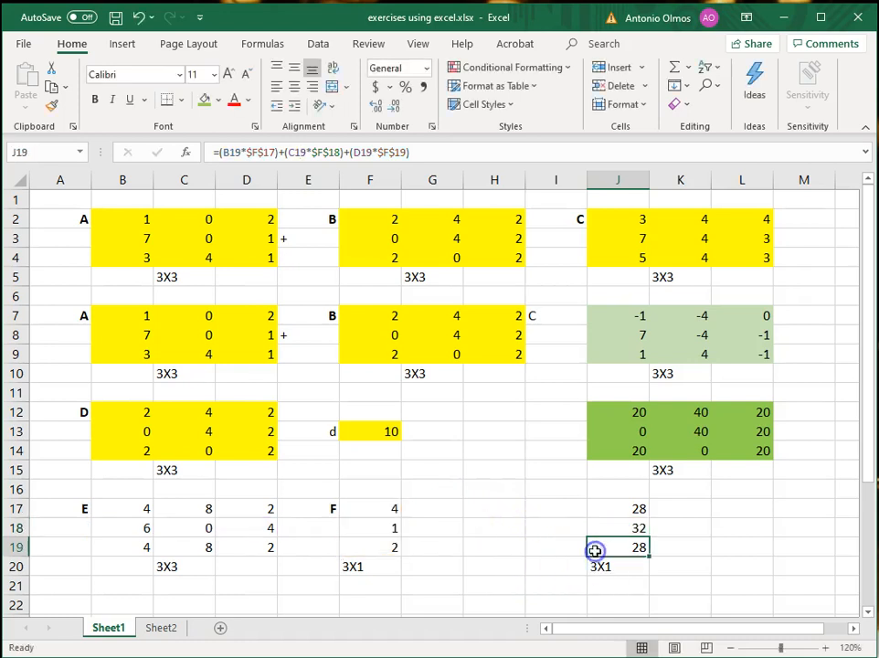
{"action": "left_click", "coordinate": [245, 151]}
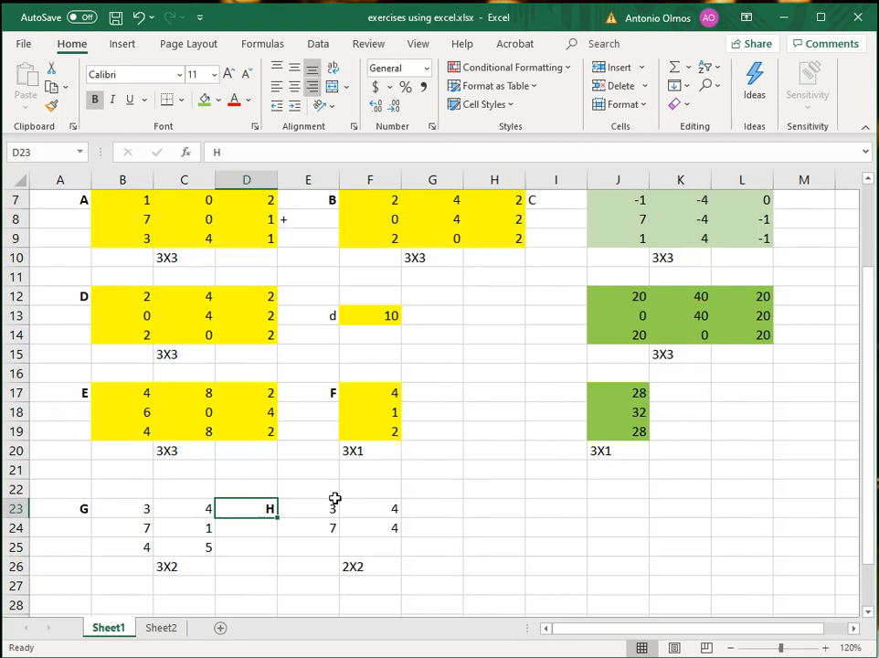
Step: Check the size labels of matrices G and H and enter the product's dimensions, 3X2, in J26
{"action": "left_click", "coordinate": [189, 569]}
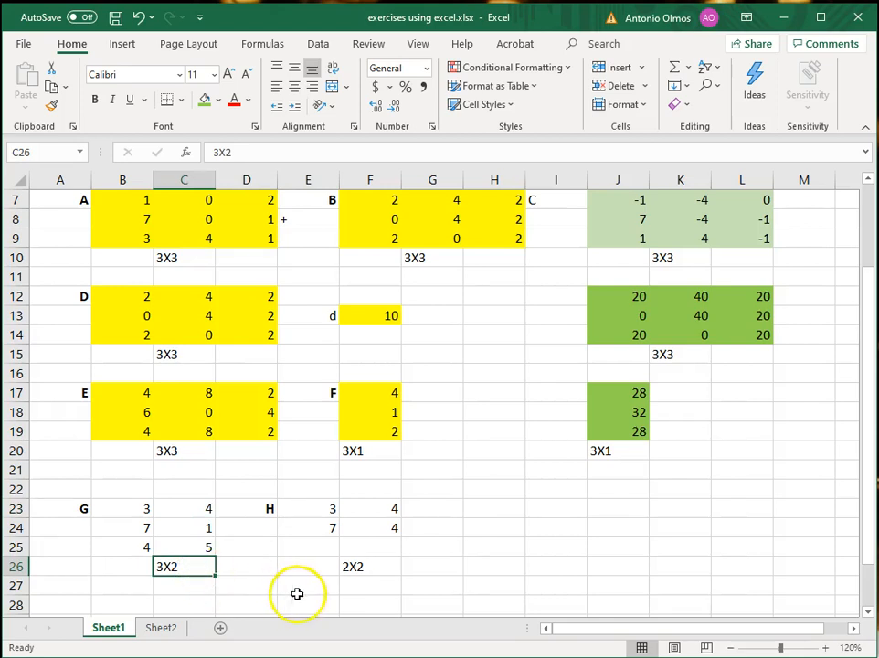
{"action": "left_click", "coordinate": [354, 568]}
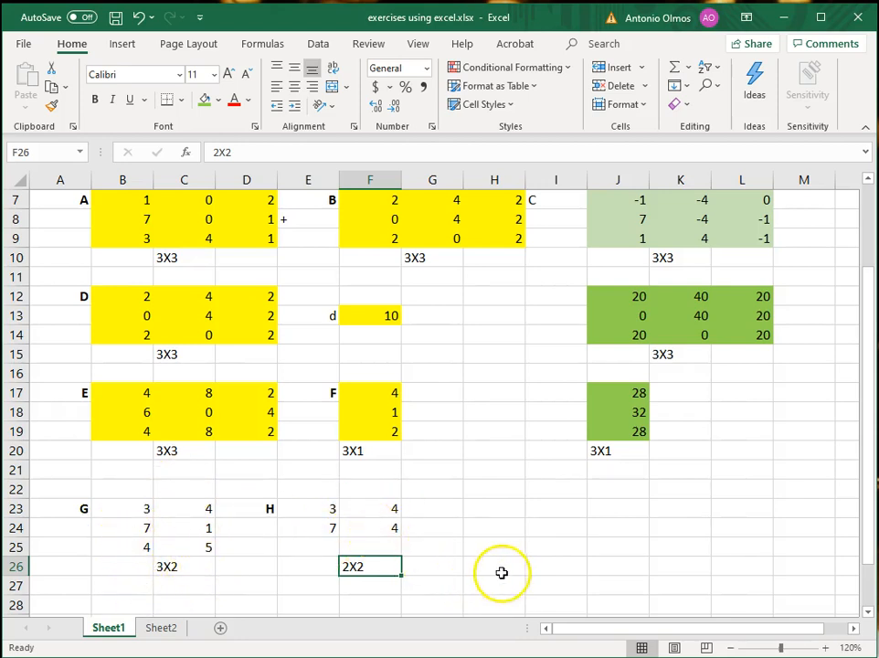
{"action": "left_click", "coordinate": [603, 551]}
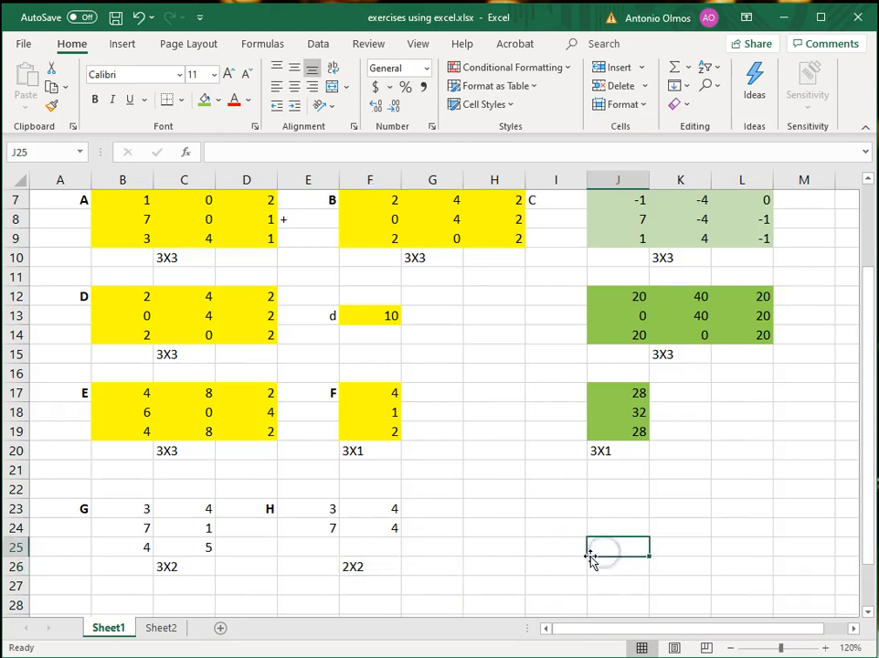
{"action": "left_click", "coordinate": [590, 561]}
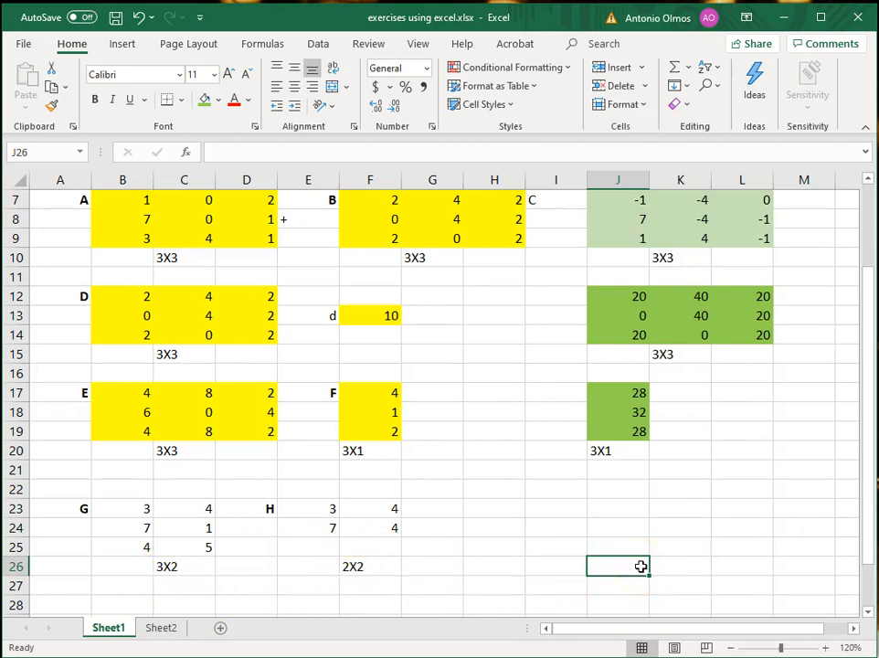
{"action": "type", "text": "3X2"}
Step: Start a formula in J23 with the first product term of G and H, =(B23*E23)
{"action": "key", "text": "Up"}
{"action": "key", "text": "Up"}
{"action": "key", "text": "Up"}
{"action": "type", "text": "="}
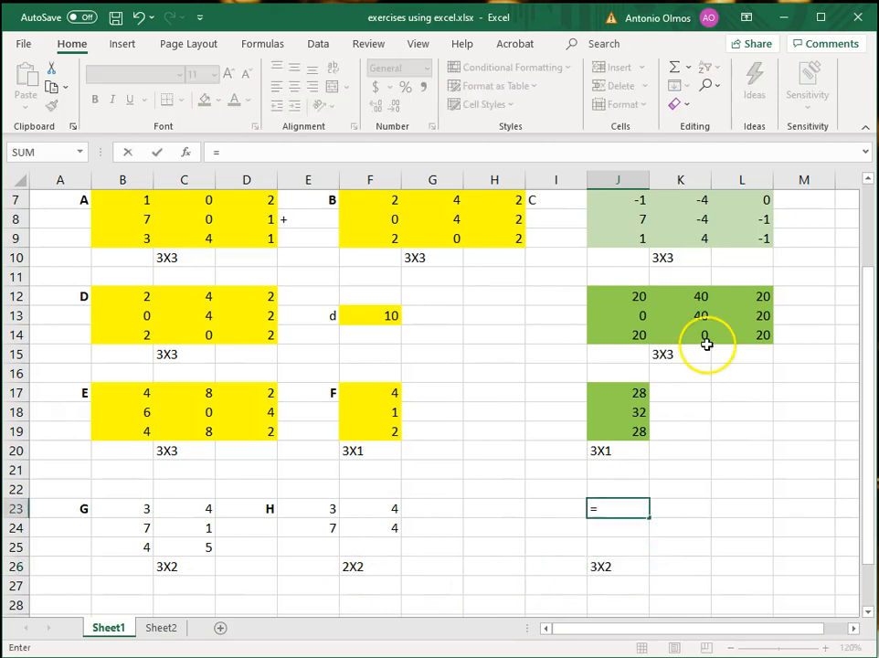
{"action": "left_click", "coordinate": [489, 152]}
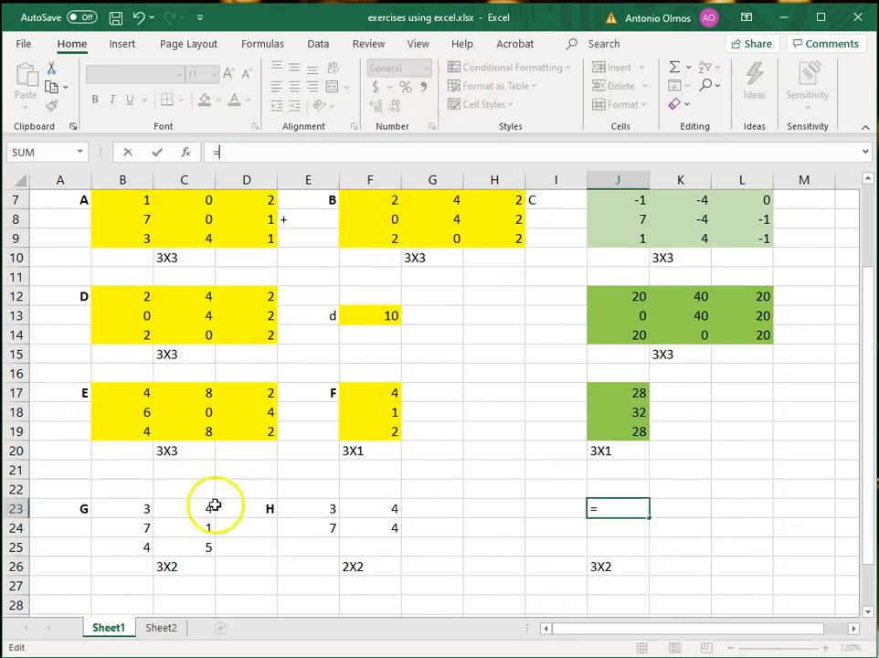
{"action": "left_click", "coordinate": [134, 508]}
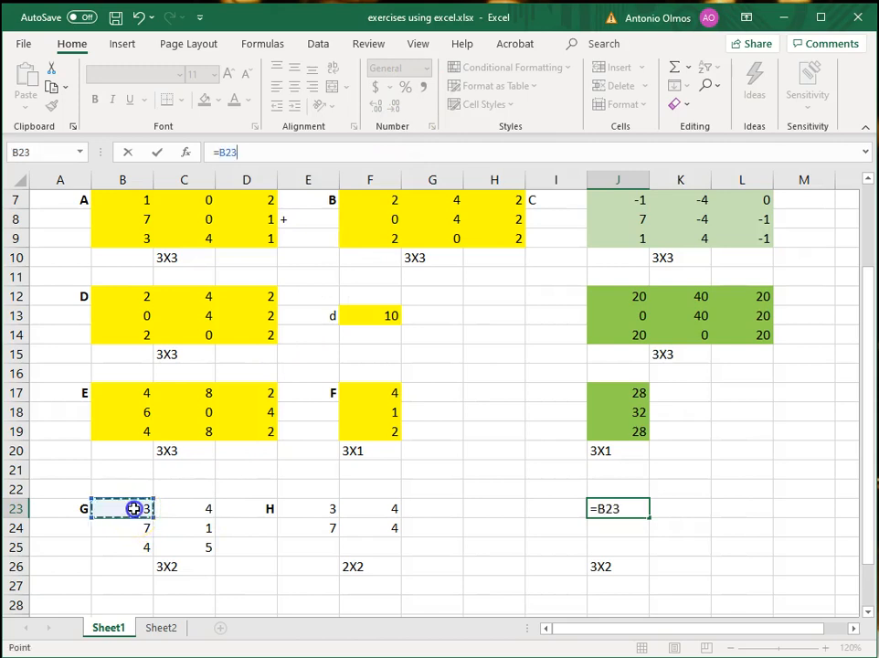
{"action": "left_click", "coordinate": [217, 152]}
{"action": "type", "text": "("}
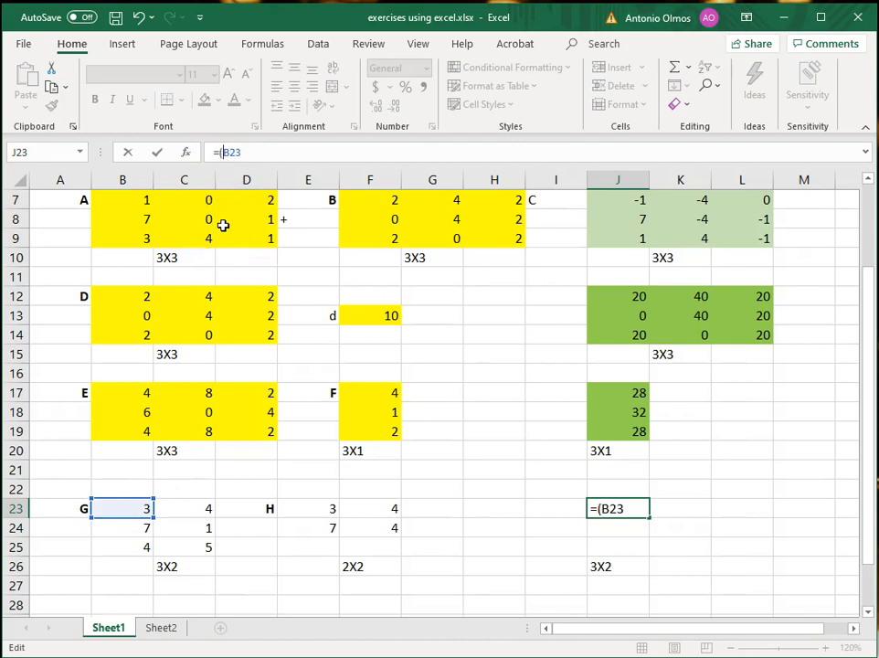
{"action": "left_click", "coordinate": [253, 149]}
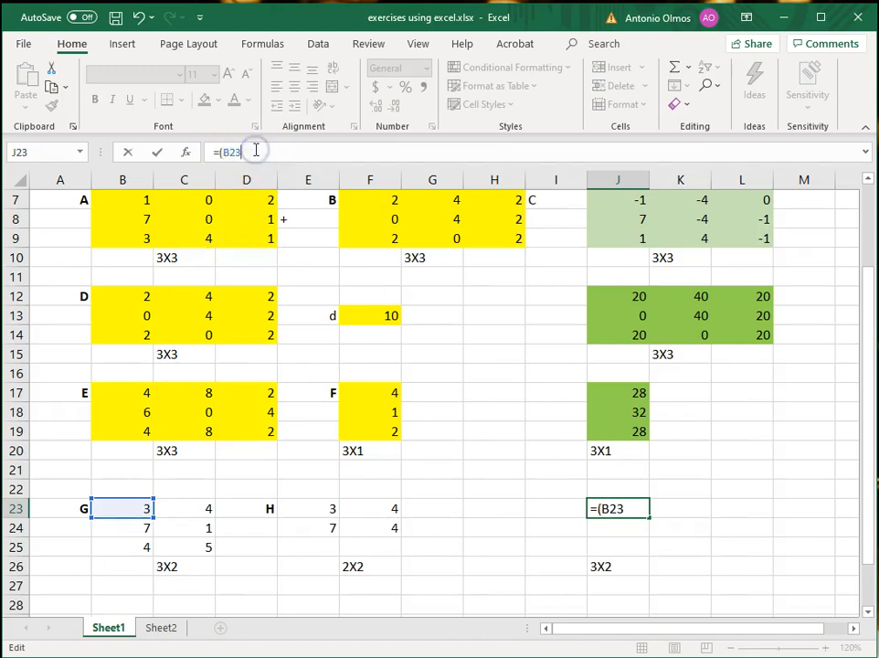
{"action": "type", "text": "*"}
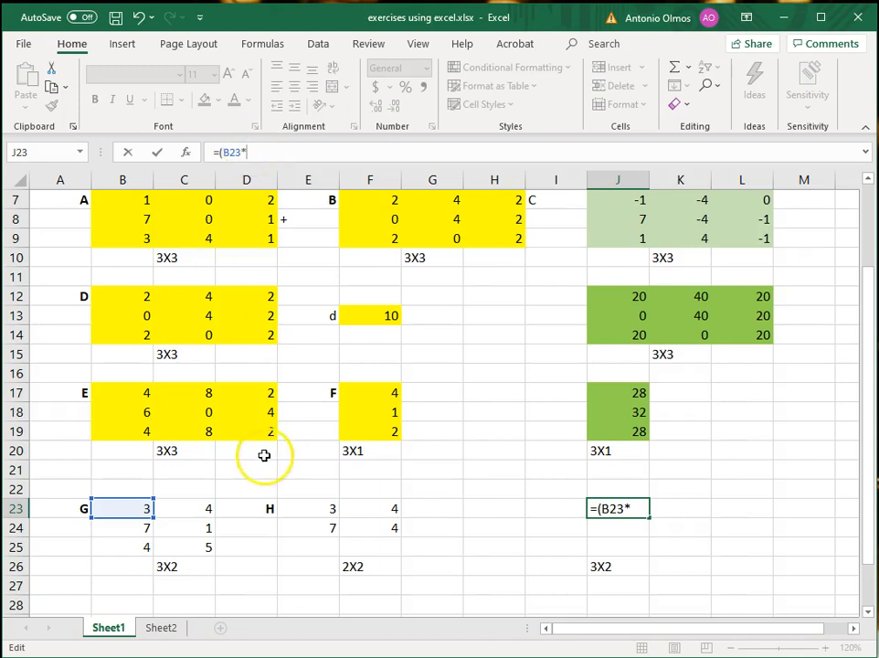
{"action": "left_click", "coordinate": [327, 510]}
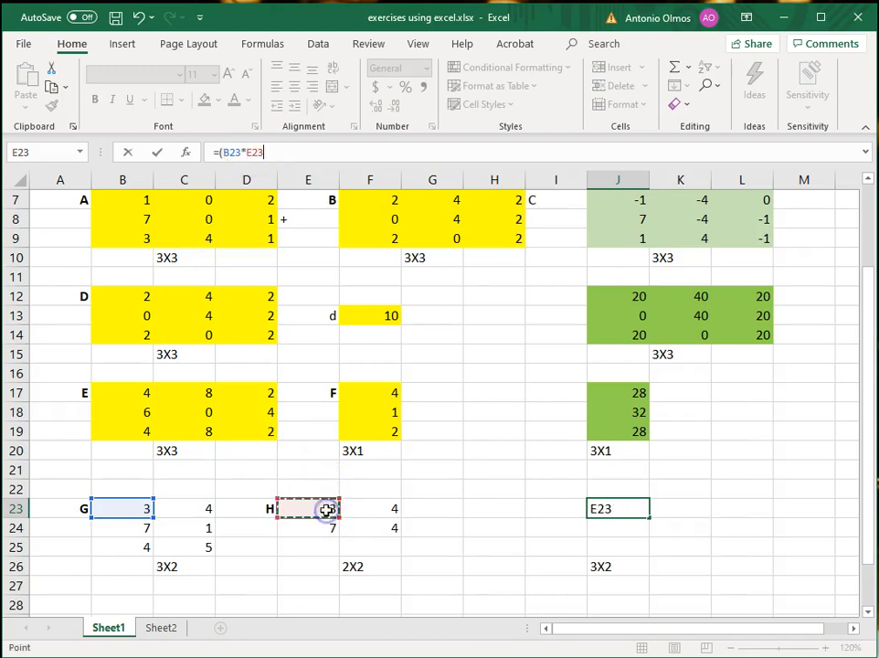
{"action": "left_click", "coordinate": [273, 155]}
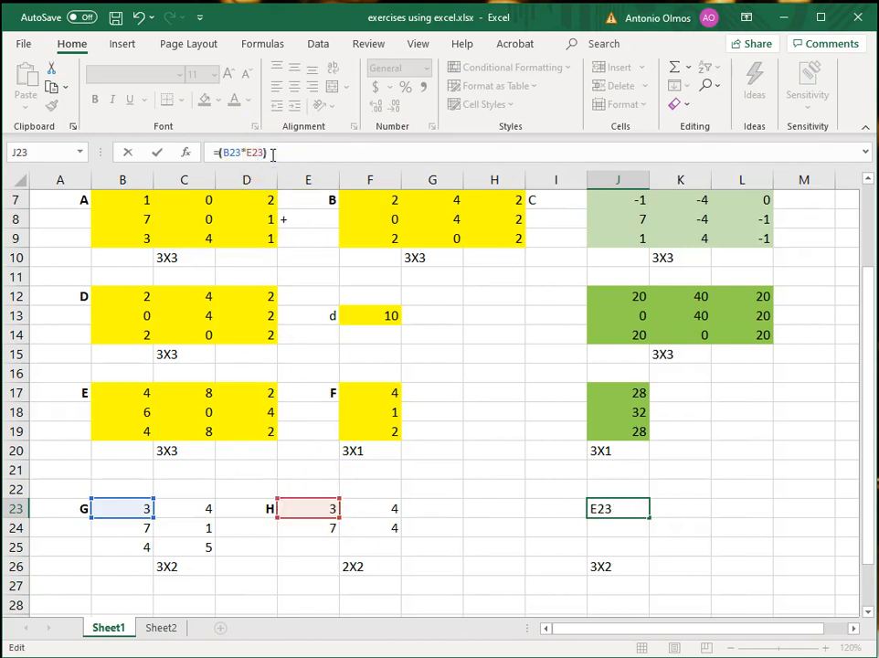
Step: Add the second term (C23*E24) to the J23 formula and commit it
{"action": "left_click", "coordinate": [195, 507]}
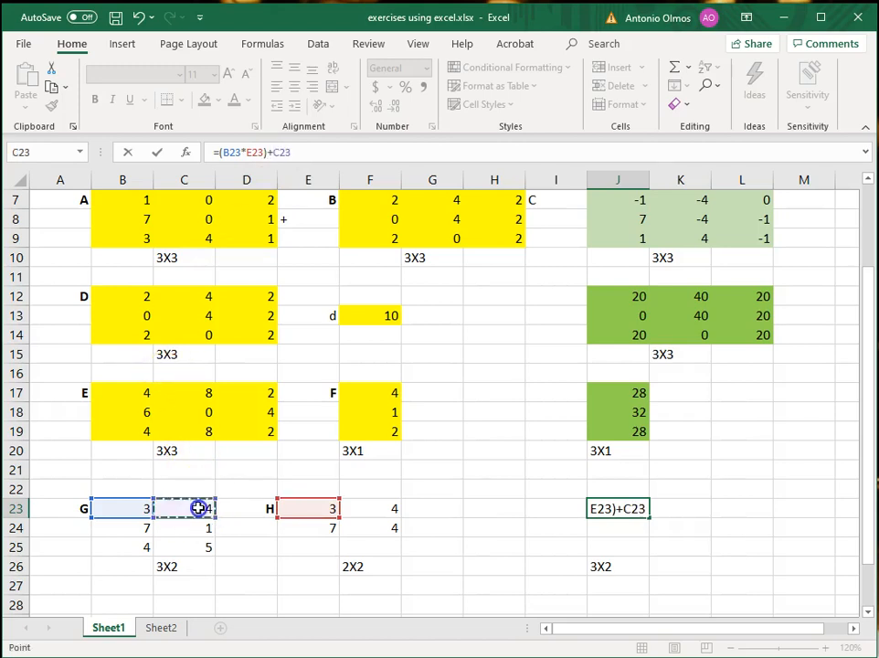
{"action": "type", "text": "*"}
{"action": "left_click", "coordinate": [320, 526]}
{"action": "left_click", "coordinate": [327, 151]}
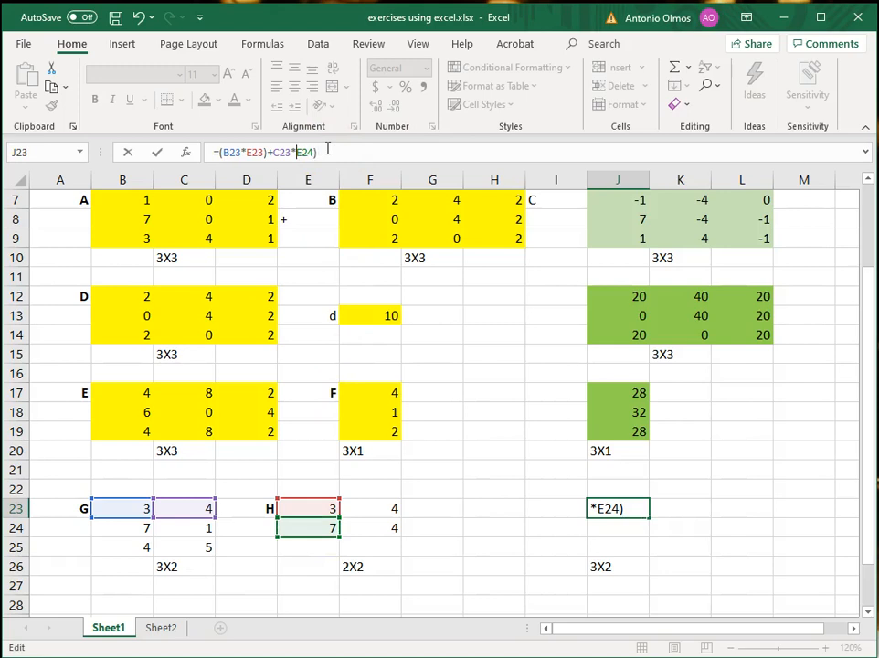
{"action": "key", "text": "Left"}
{"action": "key", "text": "Left"}
{"action": "key", "text": "Left"}
{"action": "key", "text": "Return"}
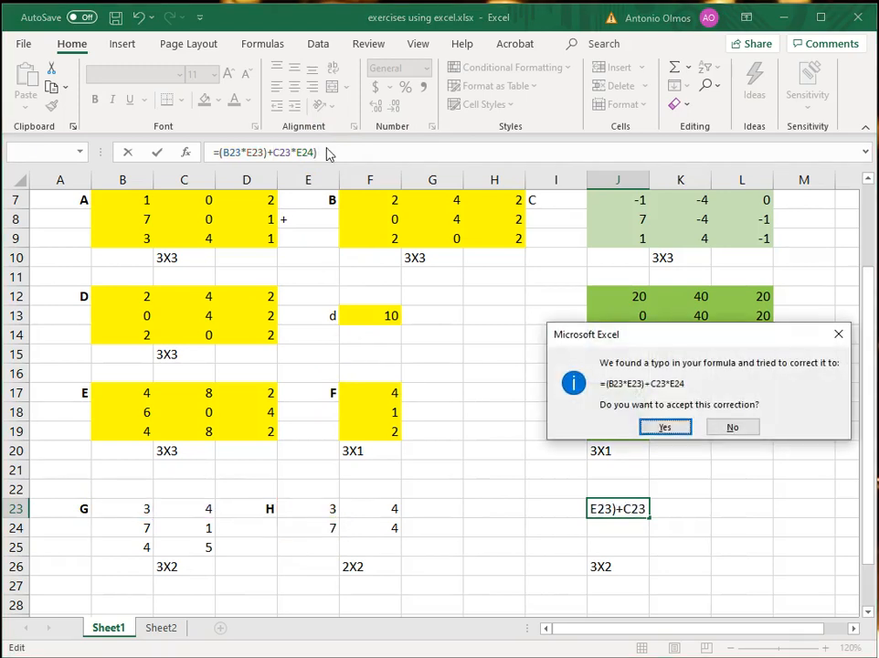
{"action": "left_click", "coordinate": [653, 431]}
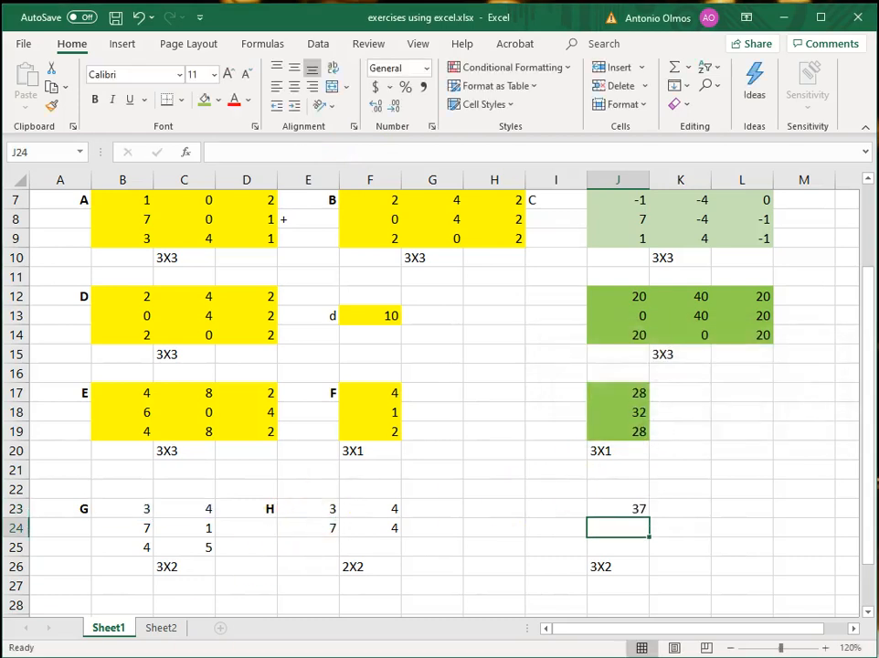
Step: Make the E23 reference in the J23 formula absolute as $E$23
{"action": "key", "text": "Up"}
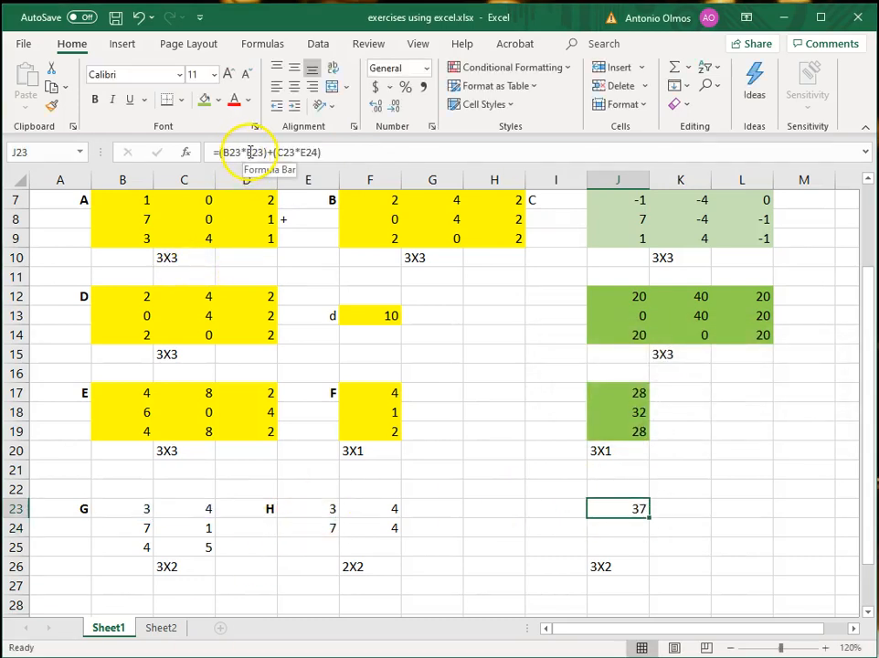
{"action": "left_click", "coordinate": [249, 152]}
{"action": "type", "text": "$E"}
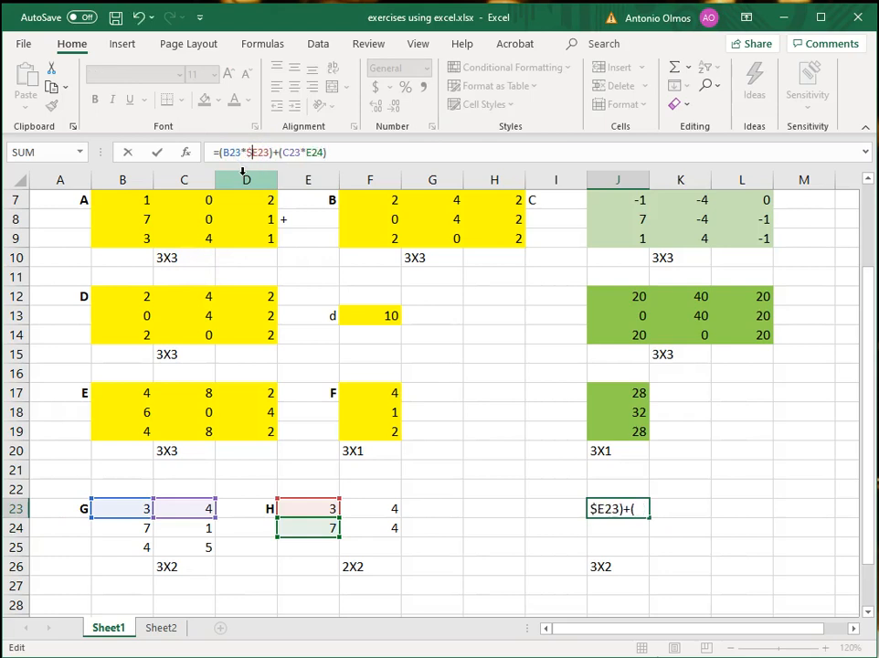
{"action": "type", "text": "$"}
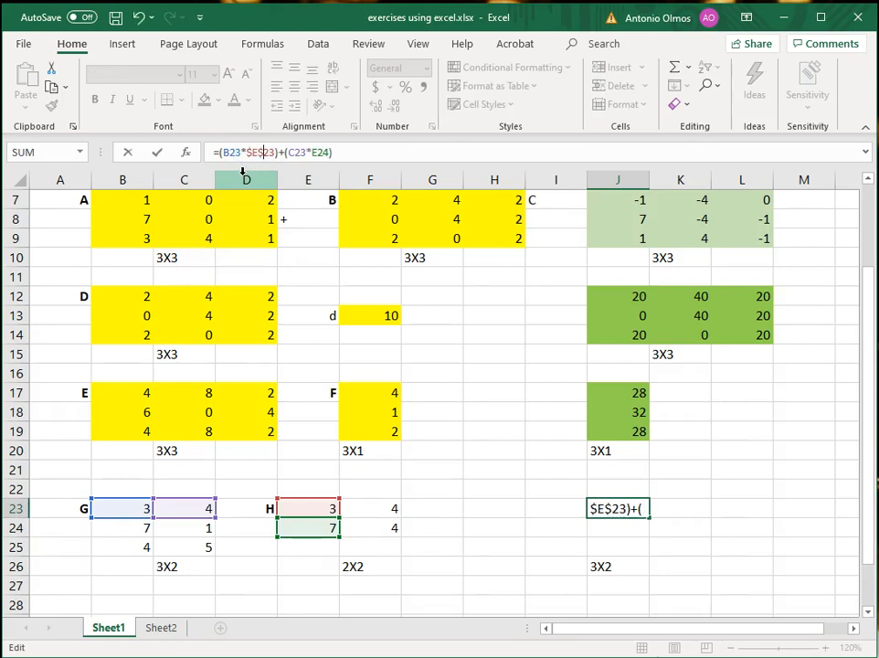
Step: Make the E24 reference in the second term absolute as $E$24 and commit the J23 formula
{"action": "key", "text": "Right"}
{"action": "key", "text": "Right"}
{"action": "key", "text": "Right"}
{"action": "key", "text": "Right"}
{"action": "key", "text": "Right"}
{"action": "key", "text": "Right"}
{"action": "key", "text": "Right"}
{"action": "key", "text": "Right"}
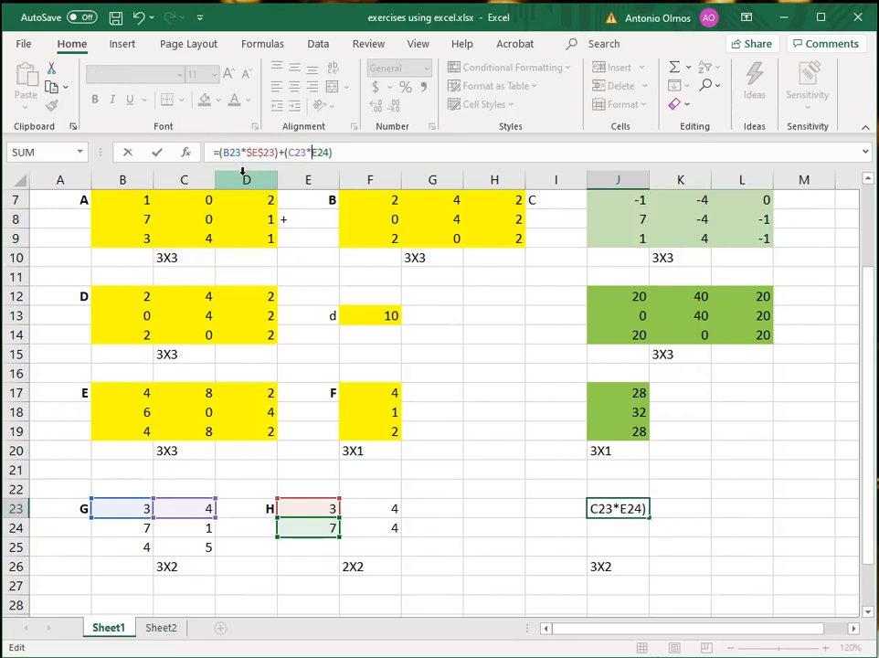
{"action": "type", "text": "$E"}
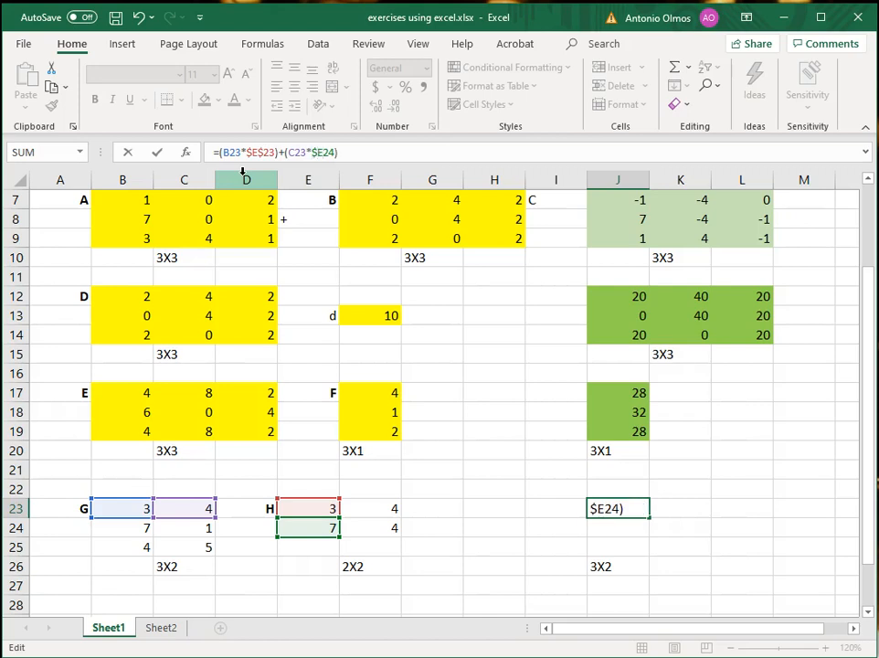
{"action": "type", "text": "$"}
{"action": "key", "text": "Return"}
Step: Copy the J23 formula down into J24
{"action": "key", "text": "Up"}
{"action": "key", "text": "ctrl+c"}
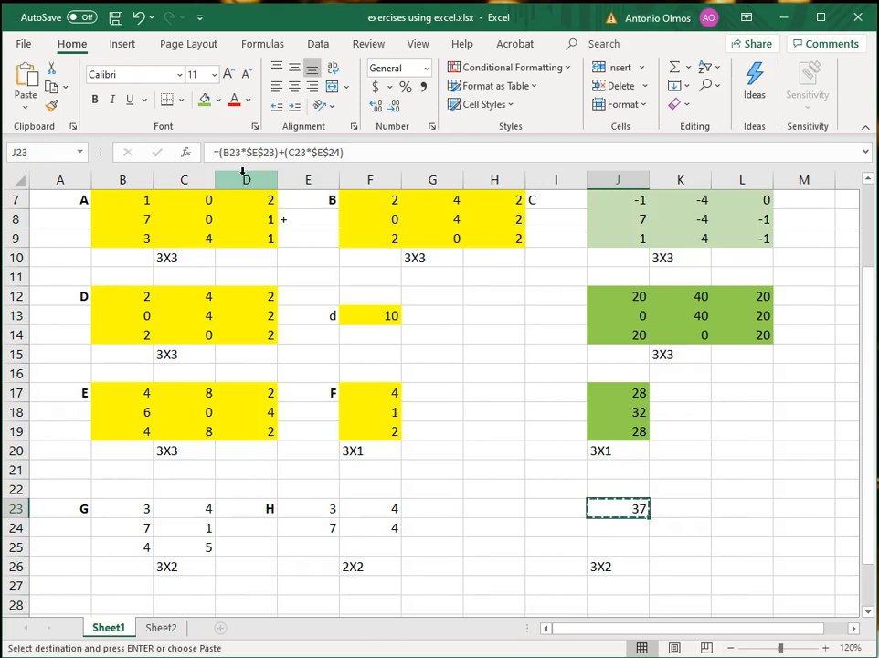
{"action": "key", "text": "Down"}
{"action": "key", "text": "Return"}
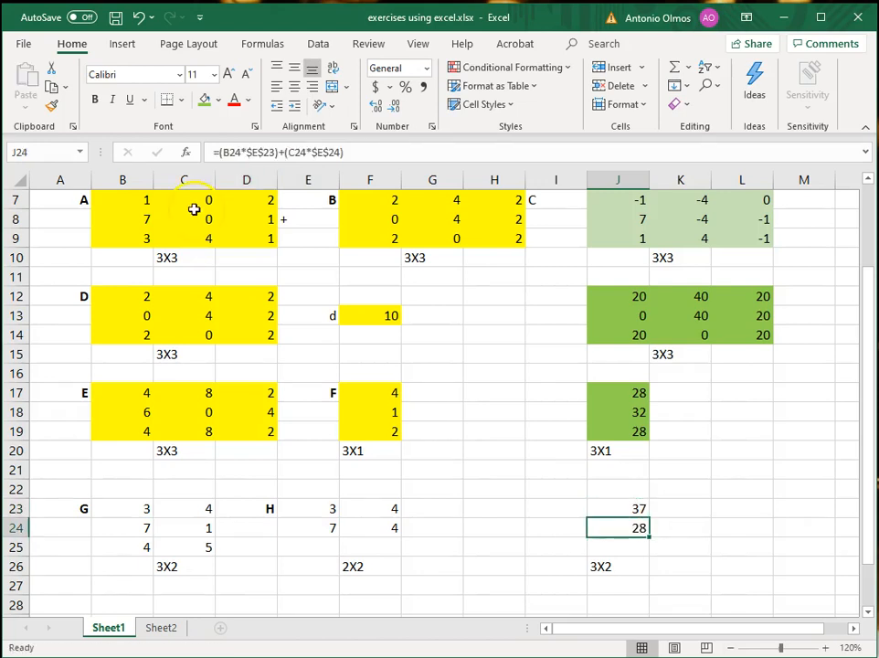
Step: Start a formula in K23 with the first product term, =(B23*F23)
{"action": "key", "text": "Up"}
{"action": "key", "text": "Right"}
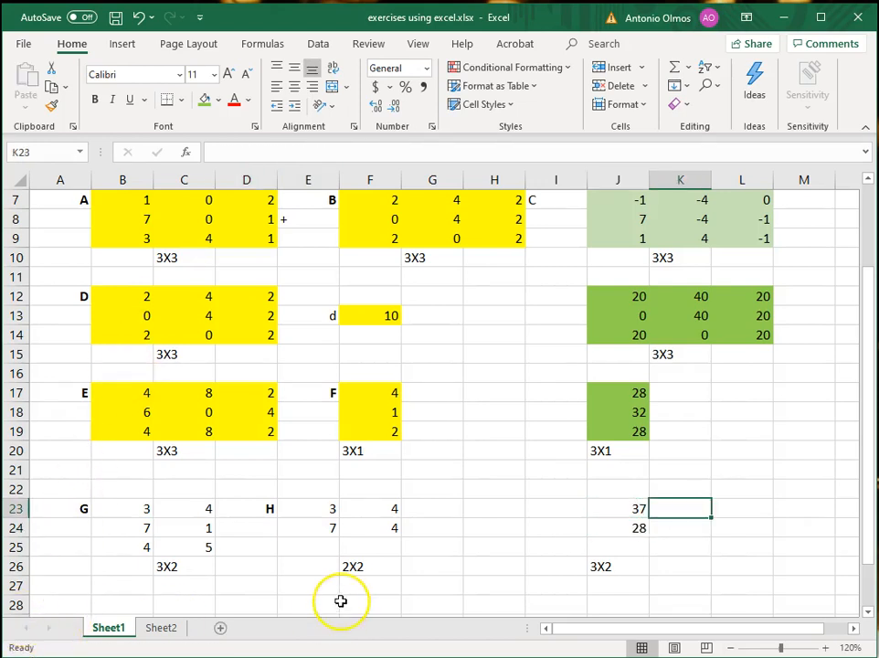
{"action": "type", "text": "="}
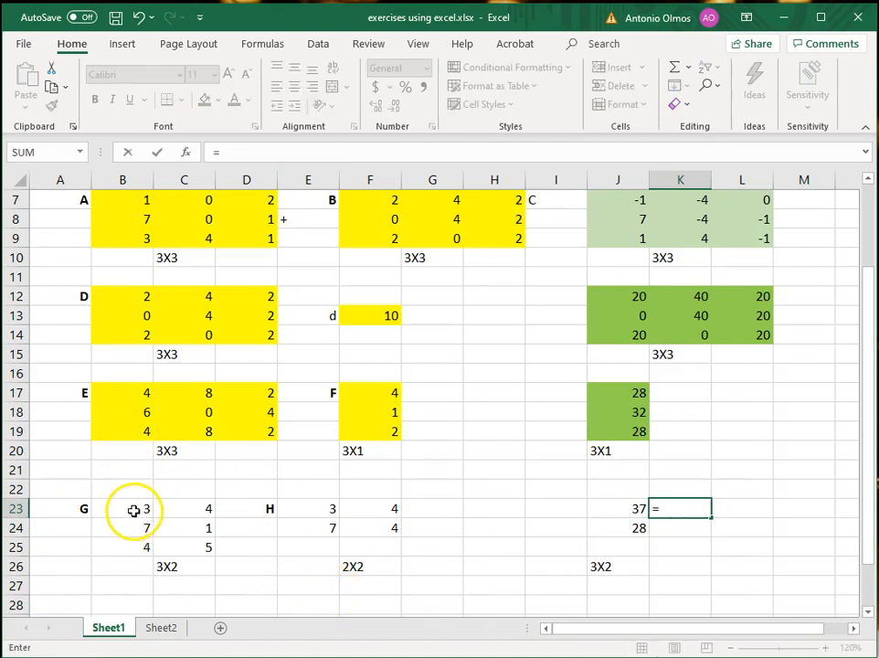
{"action": "left_click", "coordinate": [228, 144]}
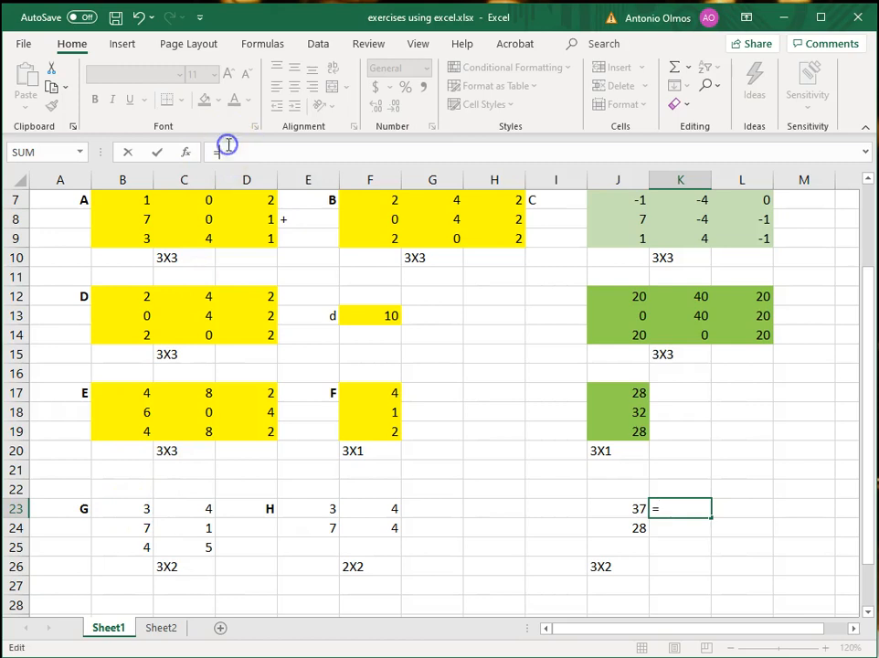
{"action": "left_click", "coordinate": [138, 510]}
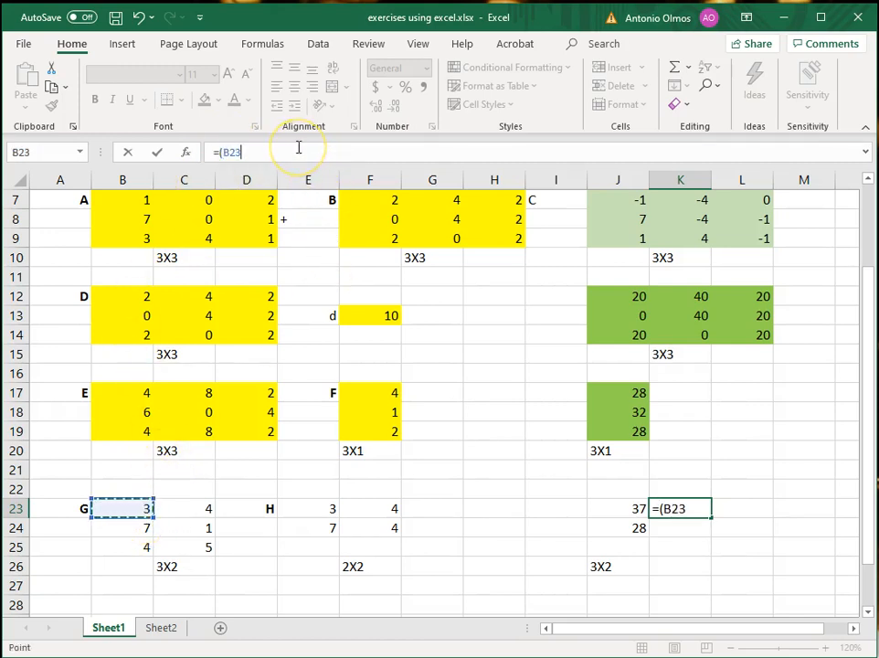
{"action": "type", "text": "*"}
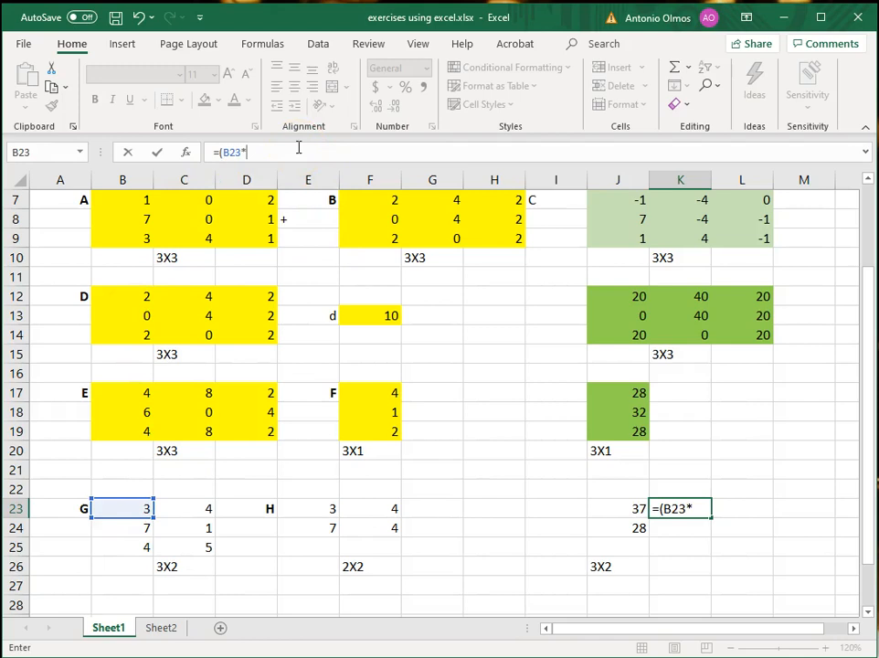
{"action": "left_click", "coordinate": [387, 509]}
{"action": "type", "text": ")"}
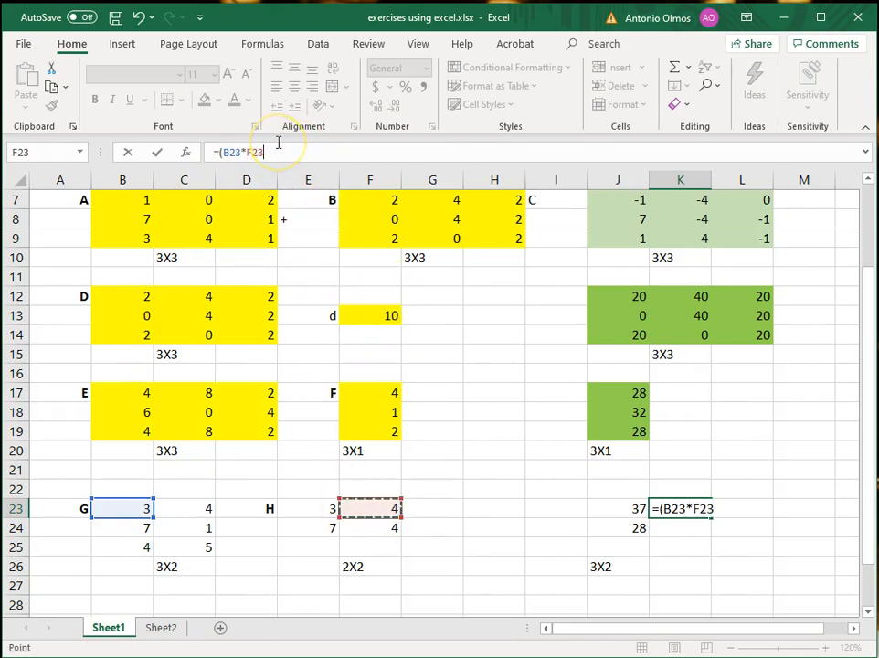
{"action": "left_click", "coordinate": [280, 149]}
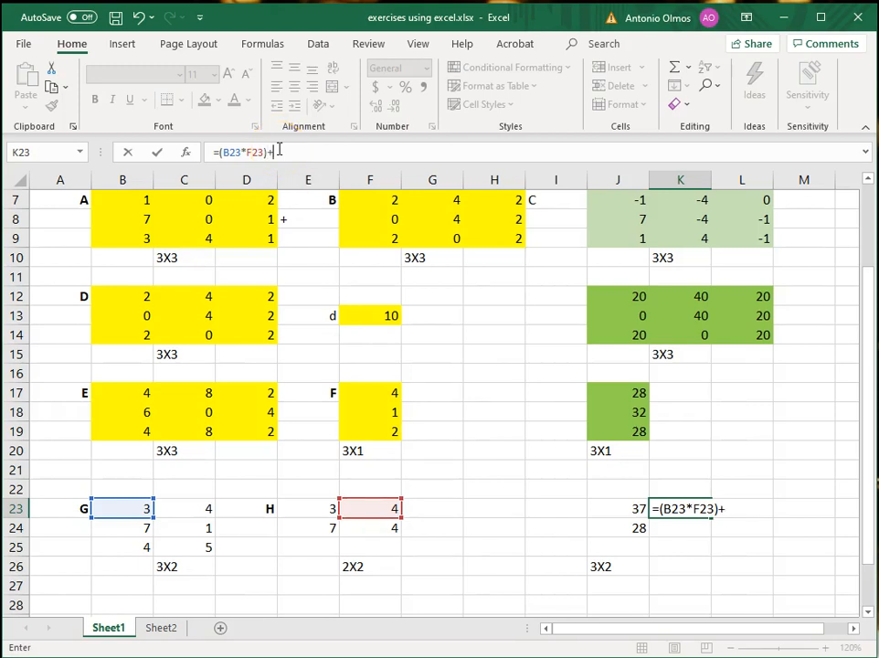
Step: Complete the K23 formula with the second product term, +(C23*F24), and commit it
{"action": "type", "text": "+("}
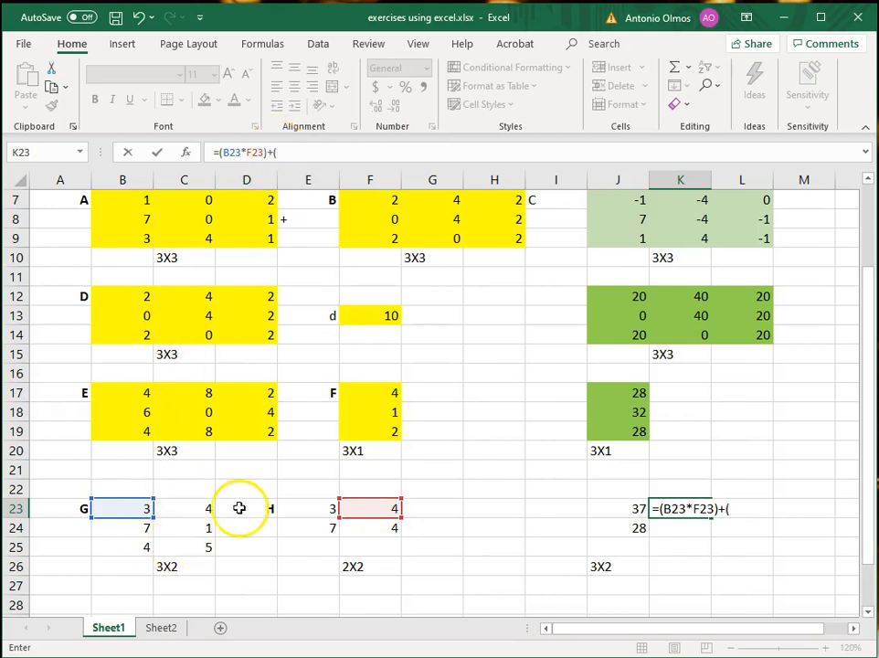
{"action": "left_click", "coordinate": [199, 507]}
{"action": "left_click", "coordinate": [316, 152]}
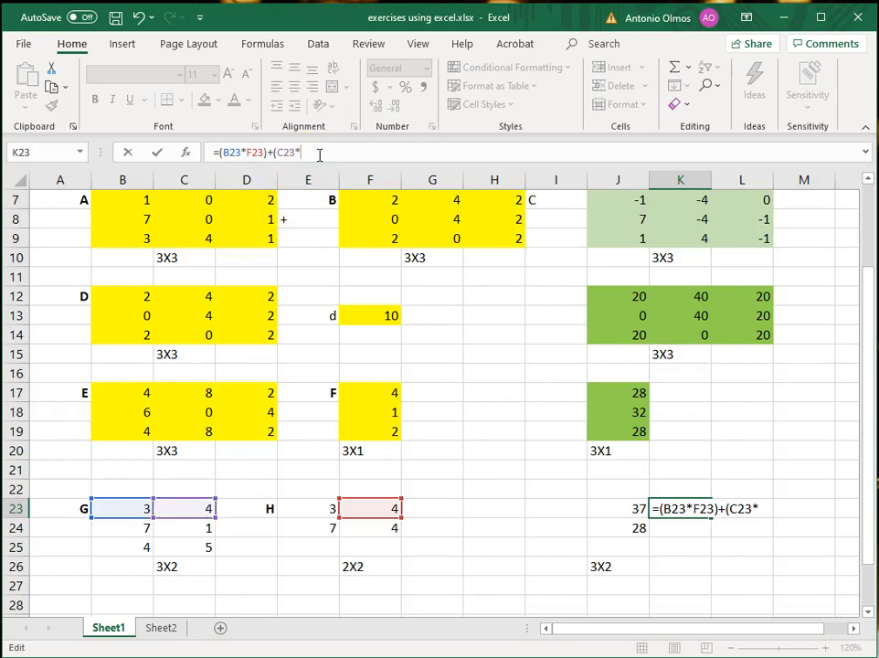
{"action": "left_click", "coordinate": [375, 528]}
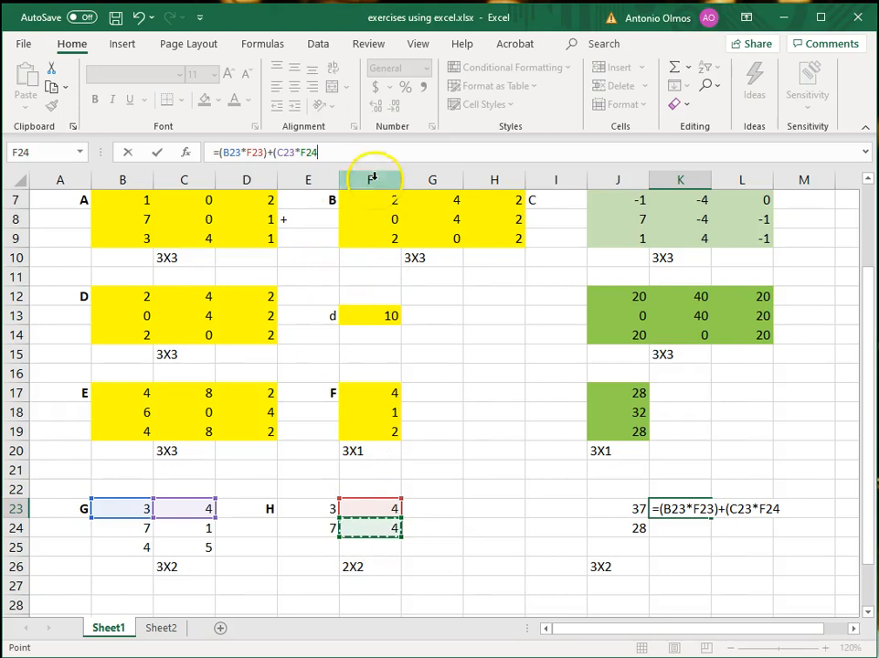
{"action": "type", "text": ")"}
{"action": "key", "text": "Return"}
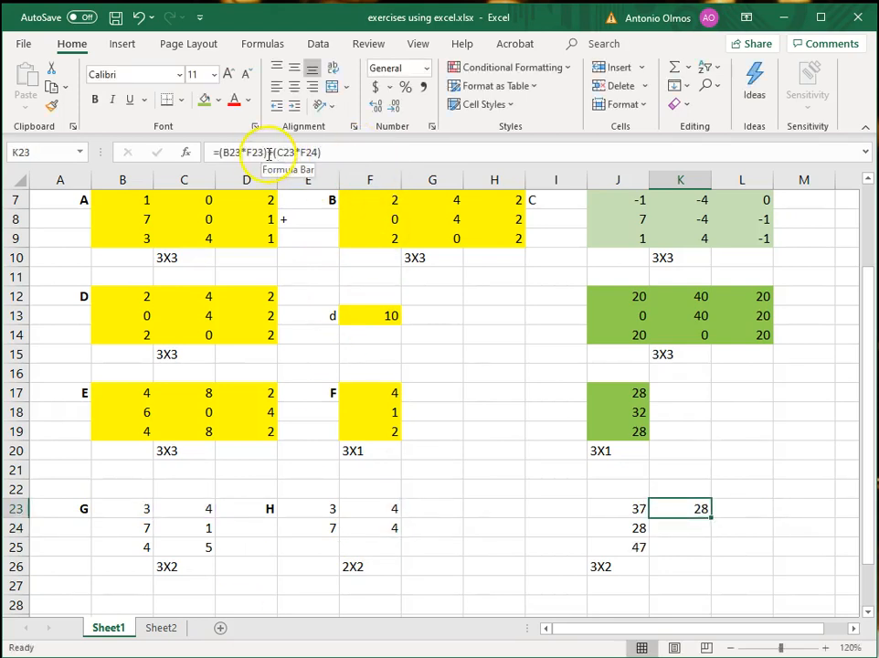
Step: Make the F23 reference in the K23 formula absolute as $F$23
{"action": "left_click", "coordinate": [251, 152]}
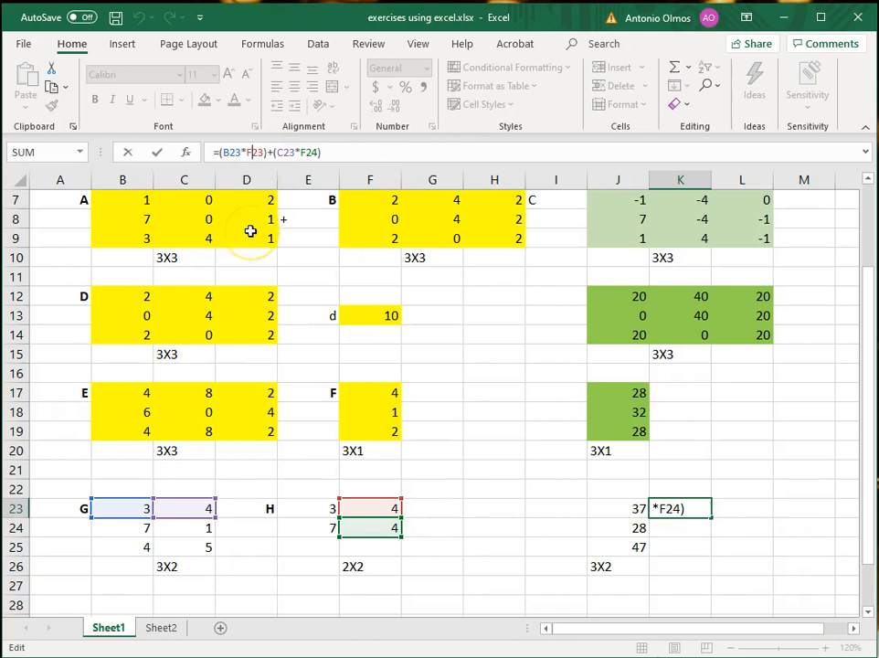
{"action": "key", "text": "Left"}
{"action": "type", "text": "$"}
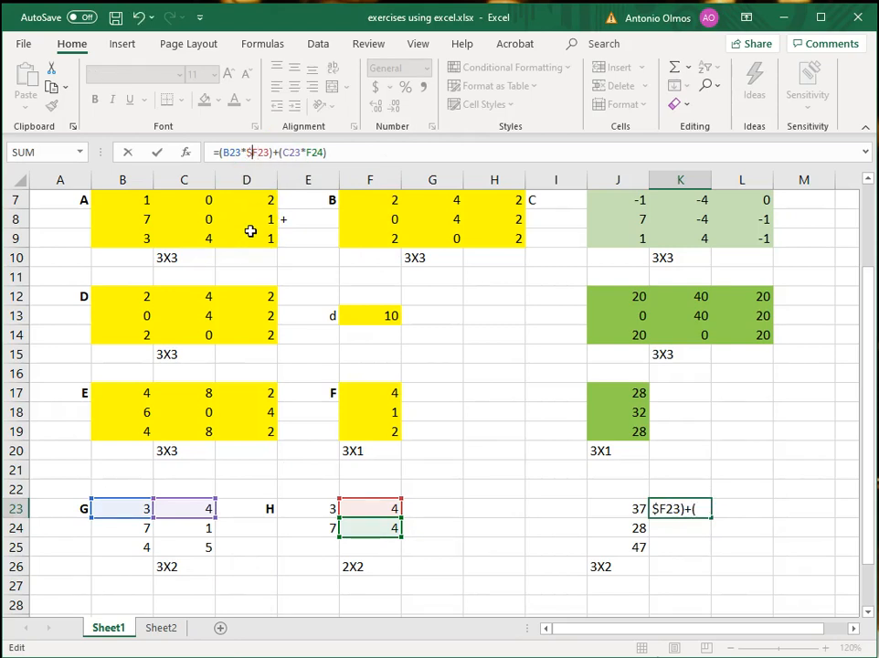
{"action": "key", "text": "Right"}
{"action": "type", "text": "$"}
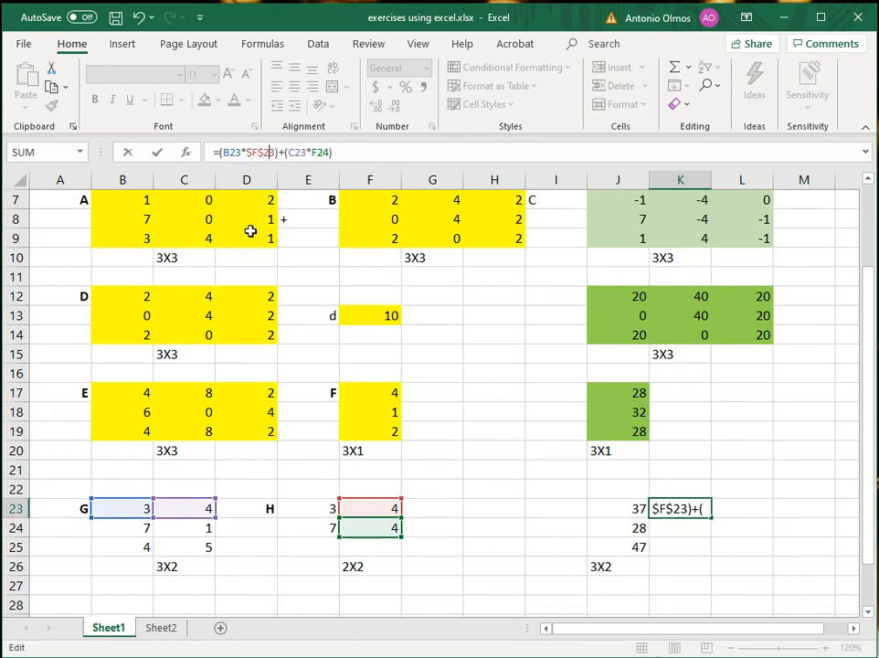
Step: Make the F24 reference in the second term absolute as $F$24 and commit the K23 formula
{"action": "key", "text": "Right"}
{"action": "key", "text": "Right"}
{"action": "key", "text": "Right"}
{"action": "key", "text": "Right"}
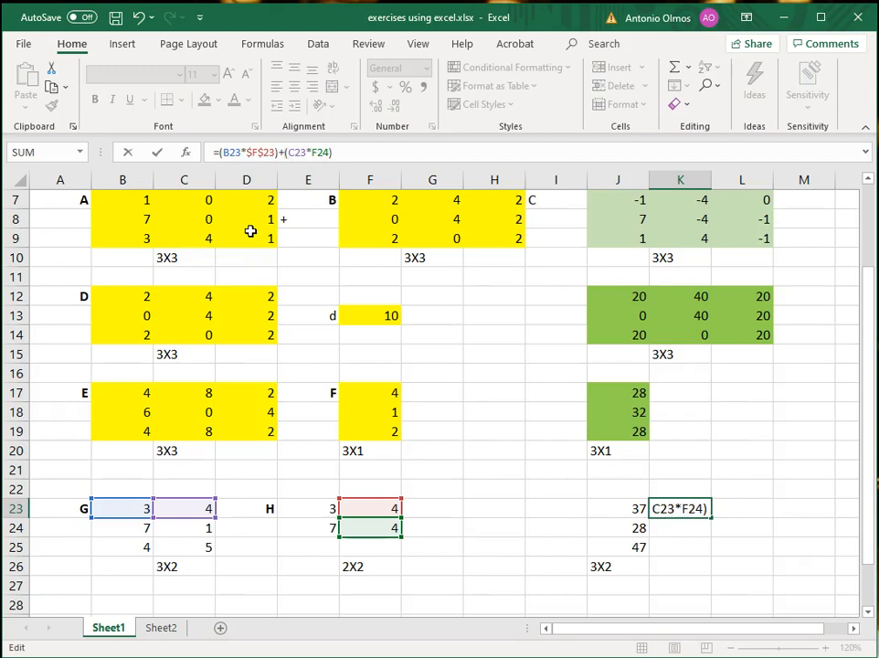
{"action": "type", "text": "$F$"}
{"action": "key", "text": "Right"}
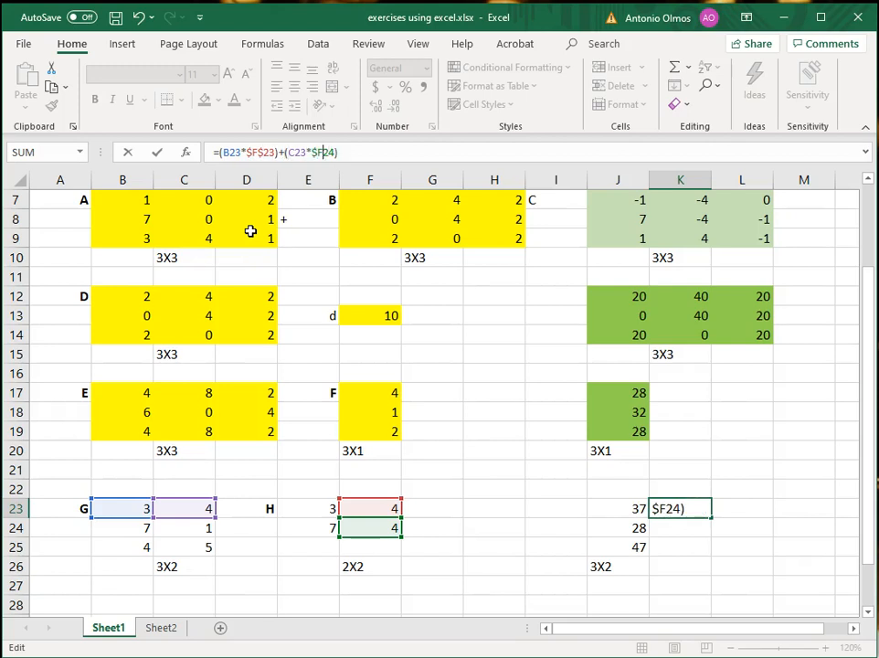
{"action": "type", "text": "$"}
{"action": "key", "text": "Return"}
Step: Copy the K23 formula down into K24 and K25 to fill the second column of the G by H product
{"action": "key", "text": "Up"}
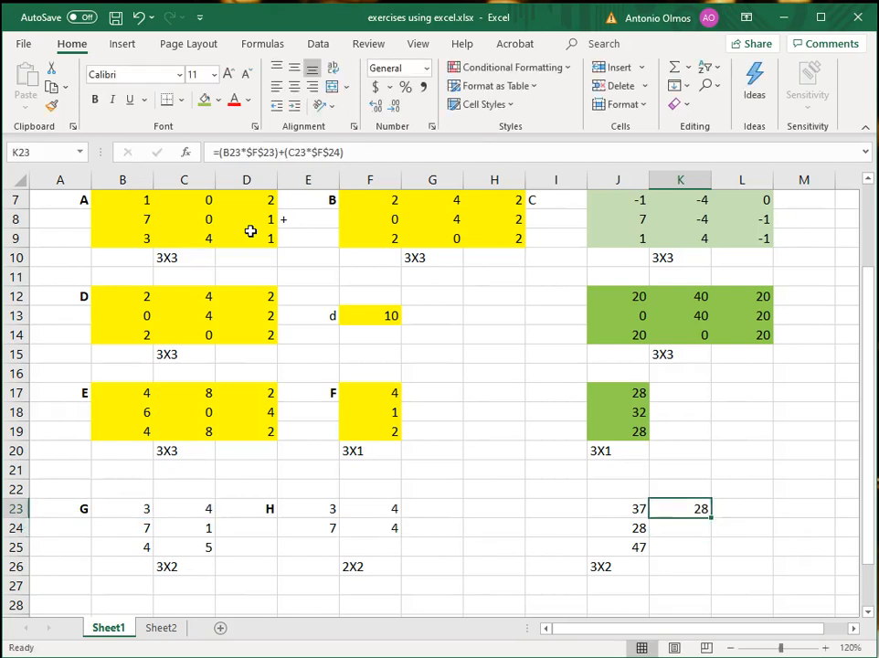
{"action": "key", "text": "ctrl+c"}
{"action": "key", "text": "Down"}
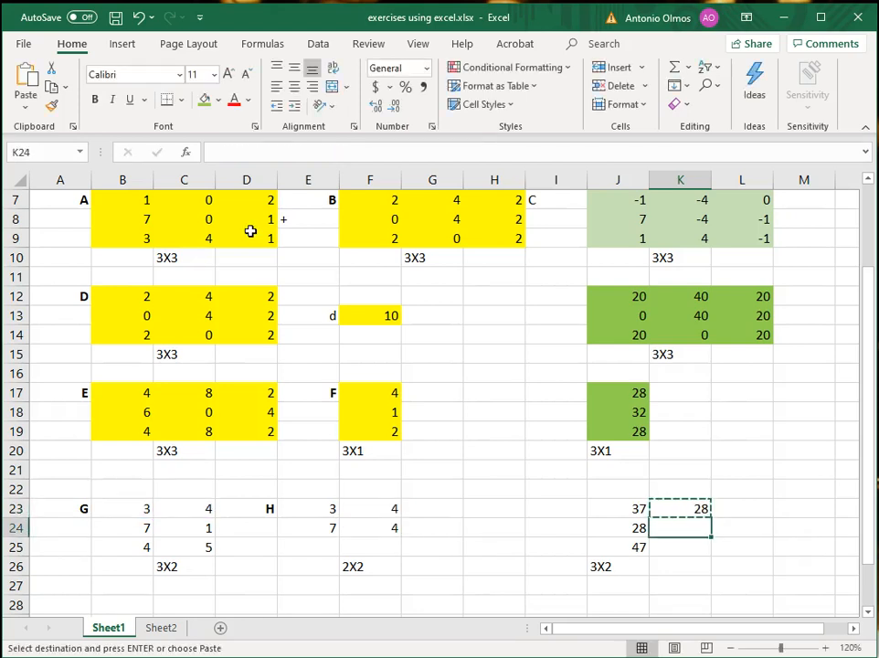
{"action": "key", "text": "Return"}
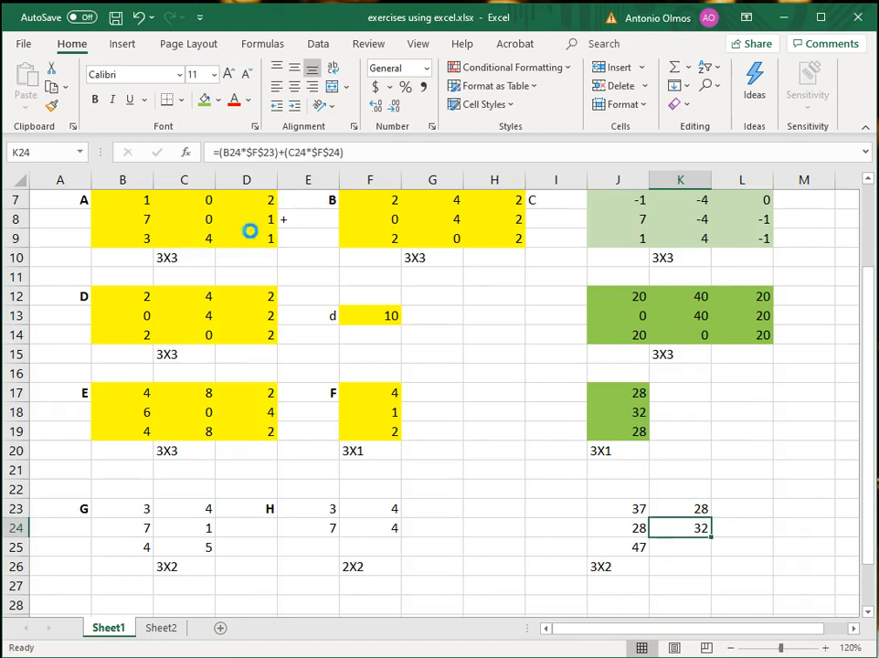
{"action": "key", "text": "ctrl+c"}
{"action": "key", "text": "Down"}
{"action": "key", "text": "Return"}
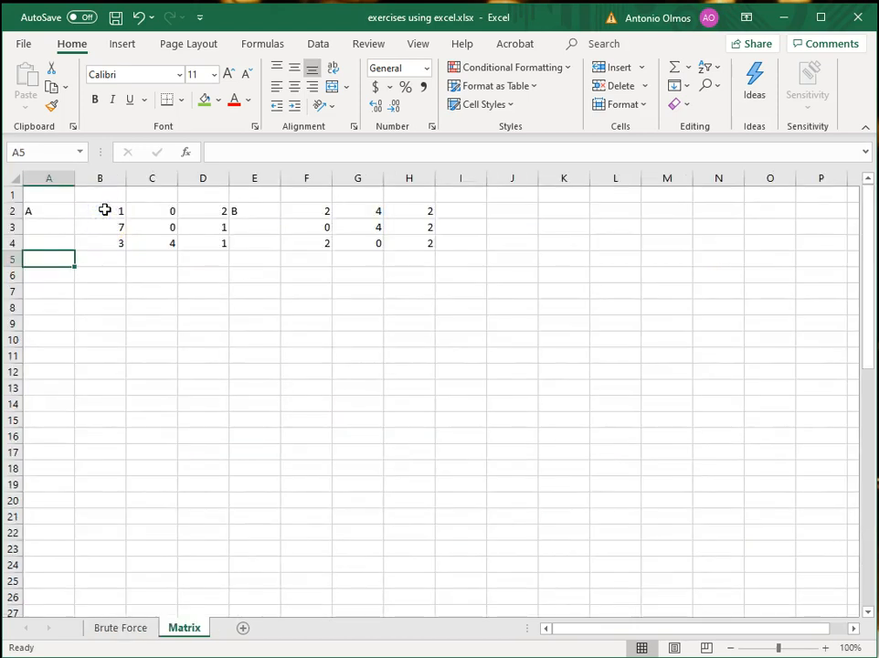
Step: Define the name A for the first matrix range B2:D4 on the Matrix sheet
{"action": "left_click_drag", "start_coordinate": [104, 210], "coordinate": [192, 243]}
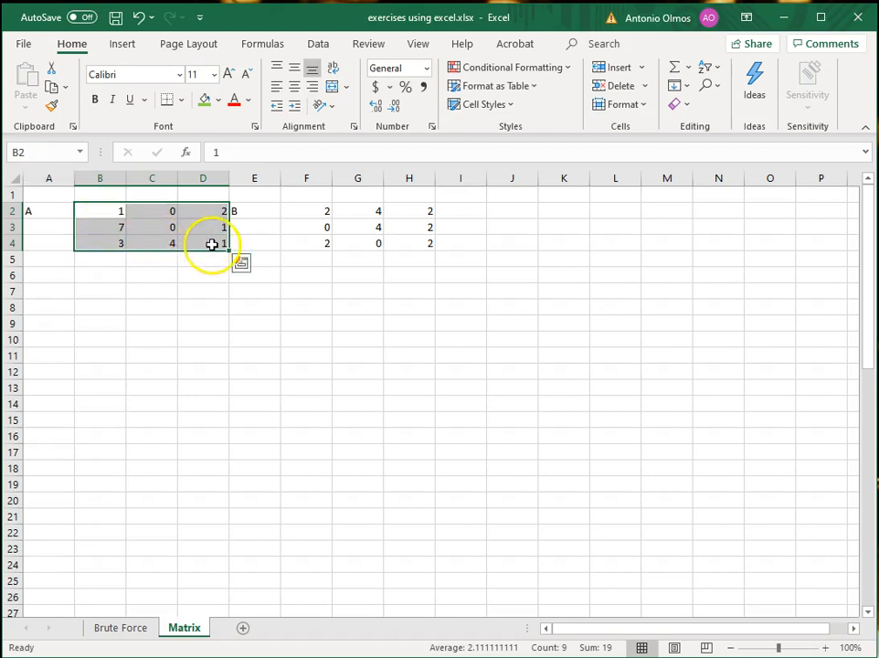
{"action": "left_click", "coordinate": [45, 152]}
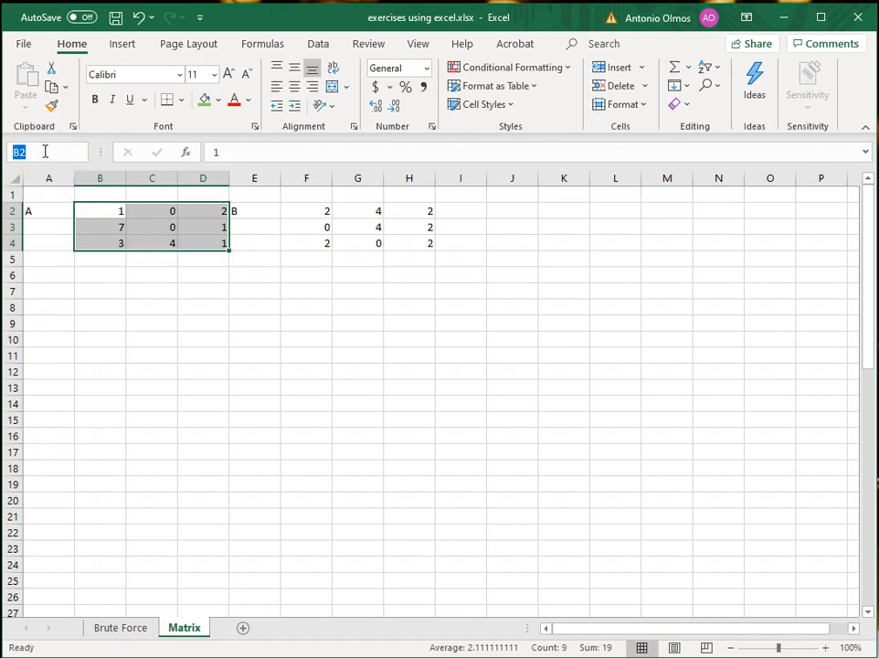
{"action": "type", "text": "A"}
{"action": "key", "text": "Return"}
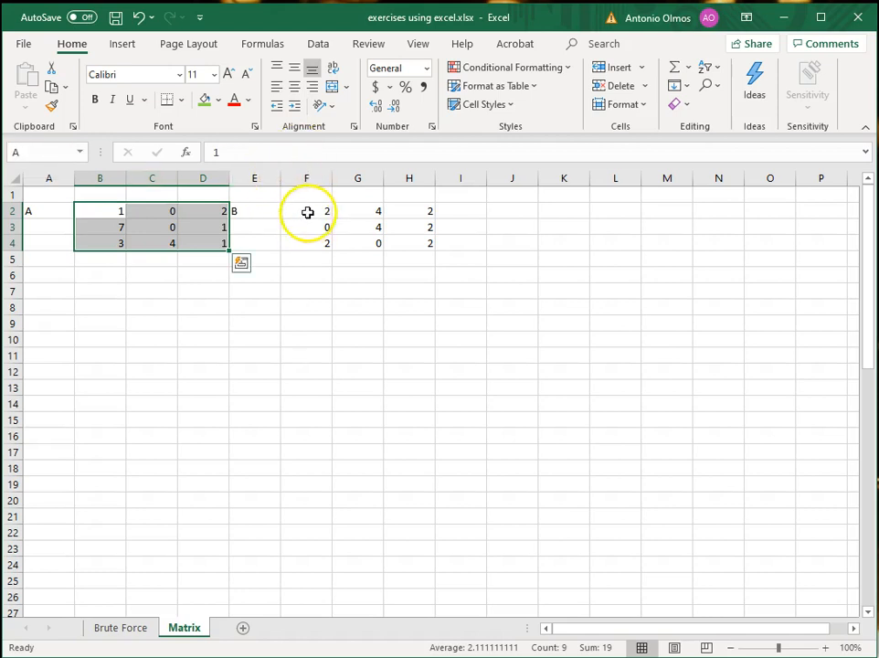
Step: Define the name B for the second matrix range F2:H4
{"action": "left_click_drag", "start_coordinate": [308, 212], "coordinate": [395, 243]}
{"action": "left_click", "coordinate": [39, 153]}
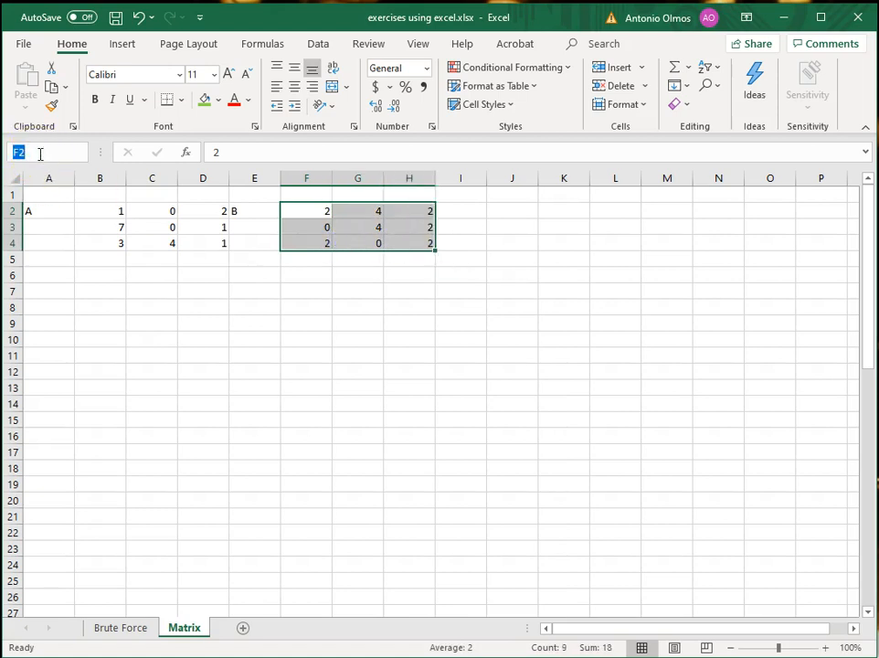
{"action": "type", "text": "B"}
{"action": "key", "text": "Return"}
Step: Add the two named matrices in J2:L4 with the array formula =A+B
{"action": "left_click", "coordinate": [511, 211]}
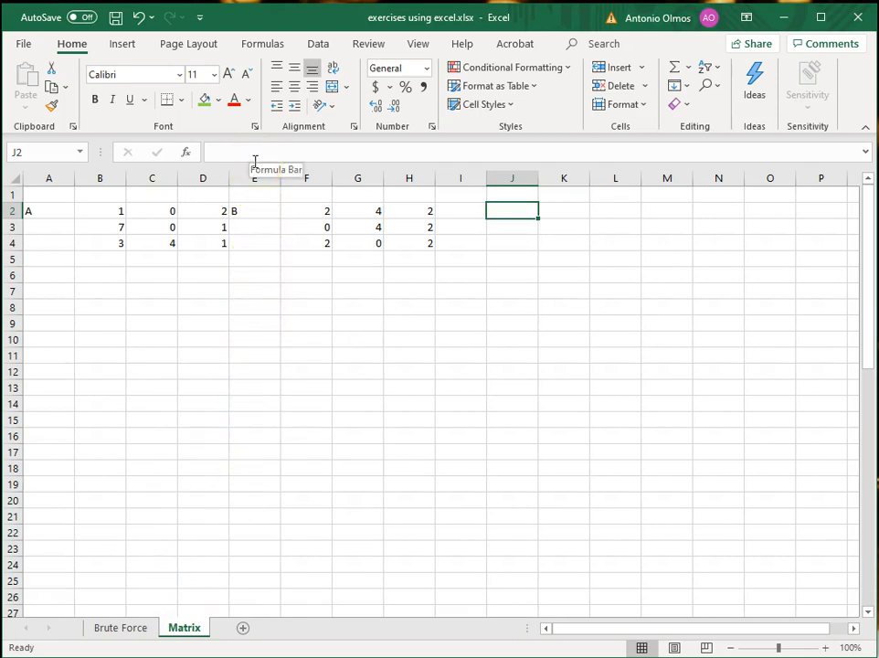
{"action": "left_click_drag", "start_coordinate": [513, 210], "coordinate": [602, 243]}
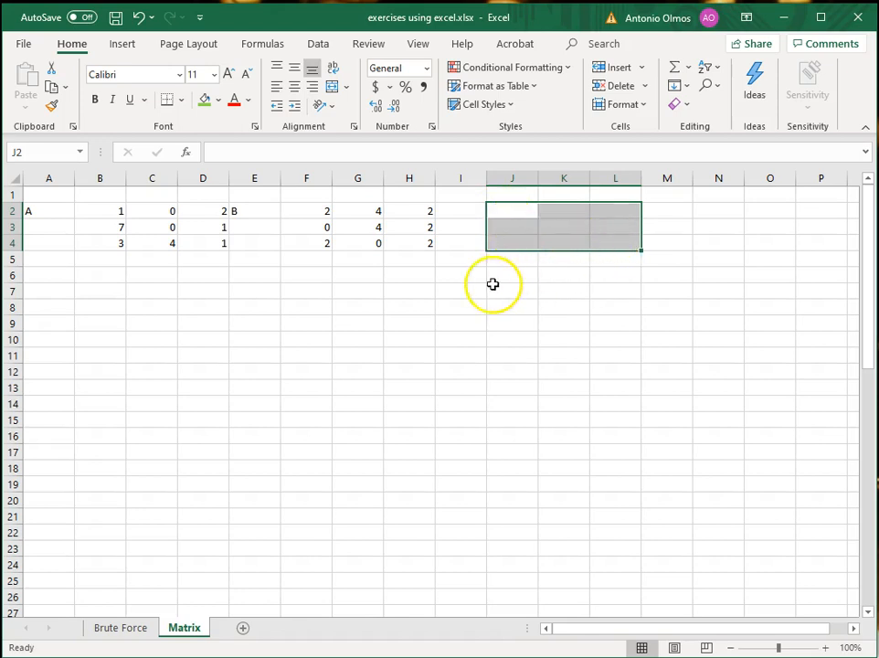
{"action": "left_click", "coordinate": [218, 152]}
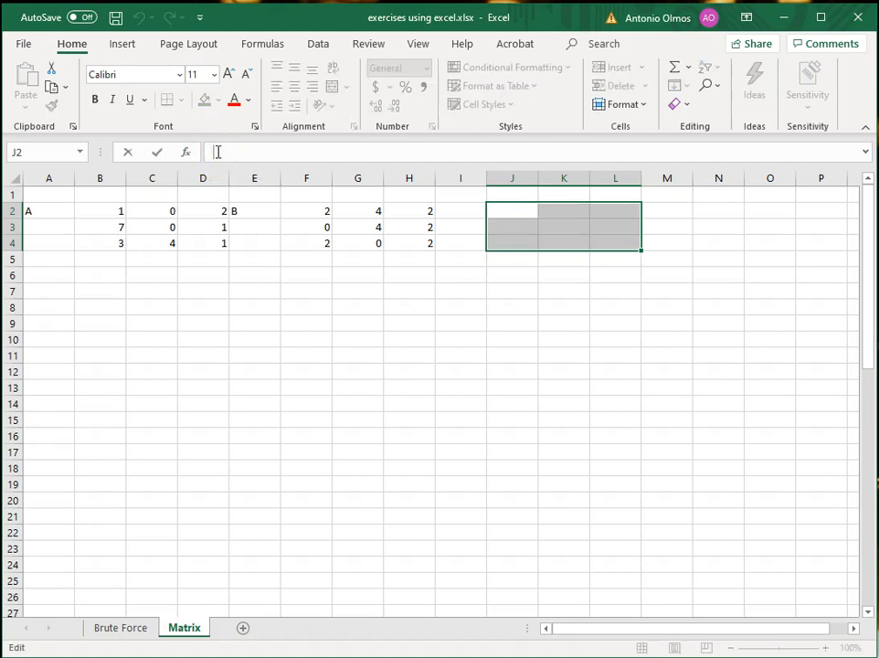
{"action": "type", "text": "="}
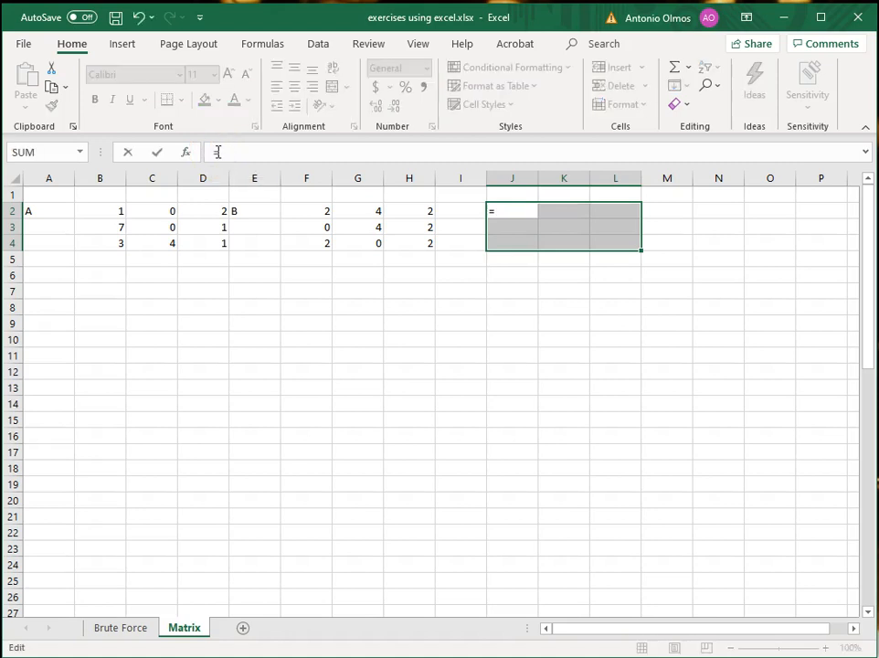
{"action": "type", "text": "A"}
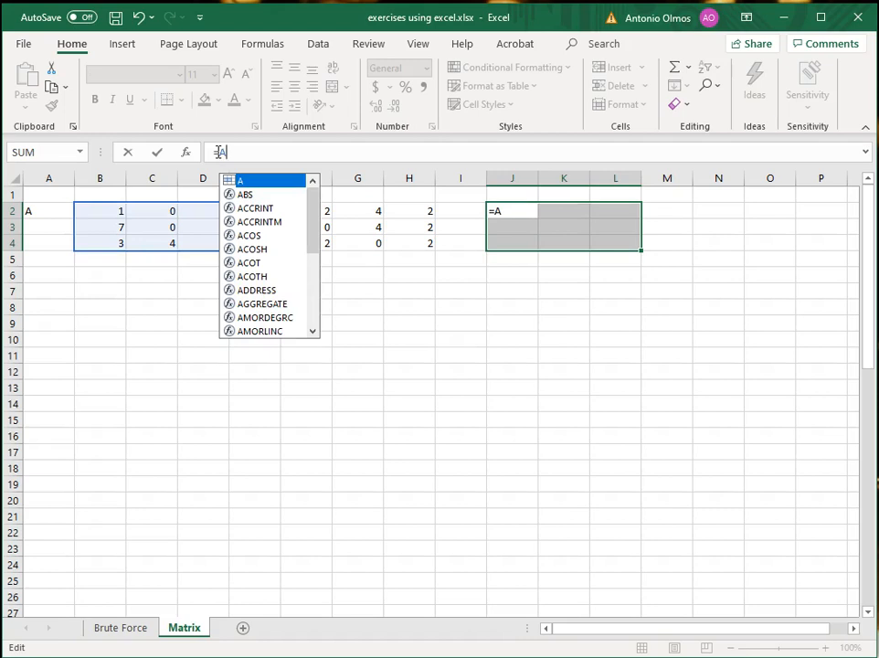
{"action": "type", "text": "+B"}
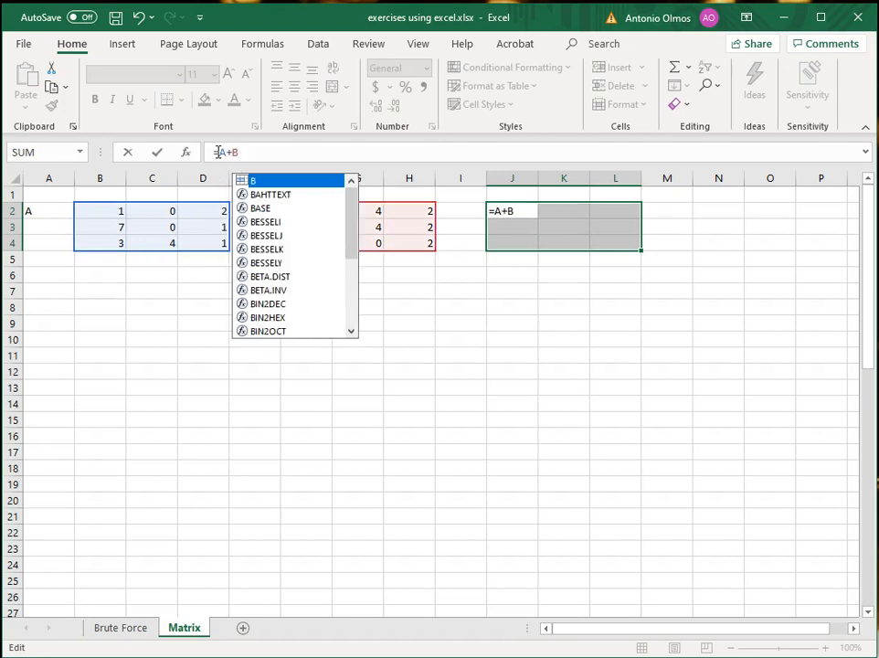
{"action": "key", "text": "Return"}
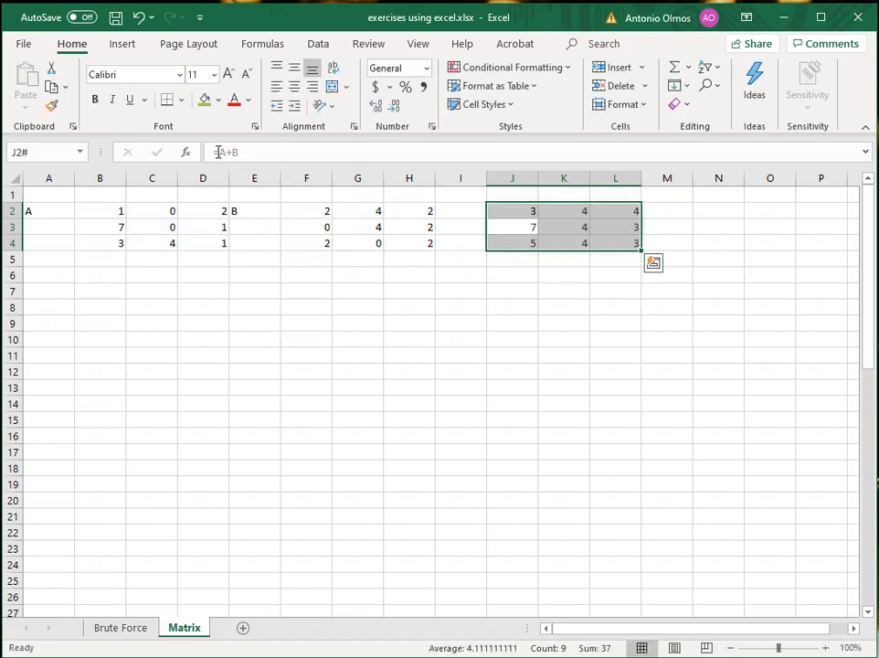
{"action": "left_click", "coordinate": [606, 318]}
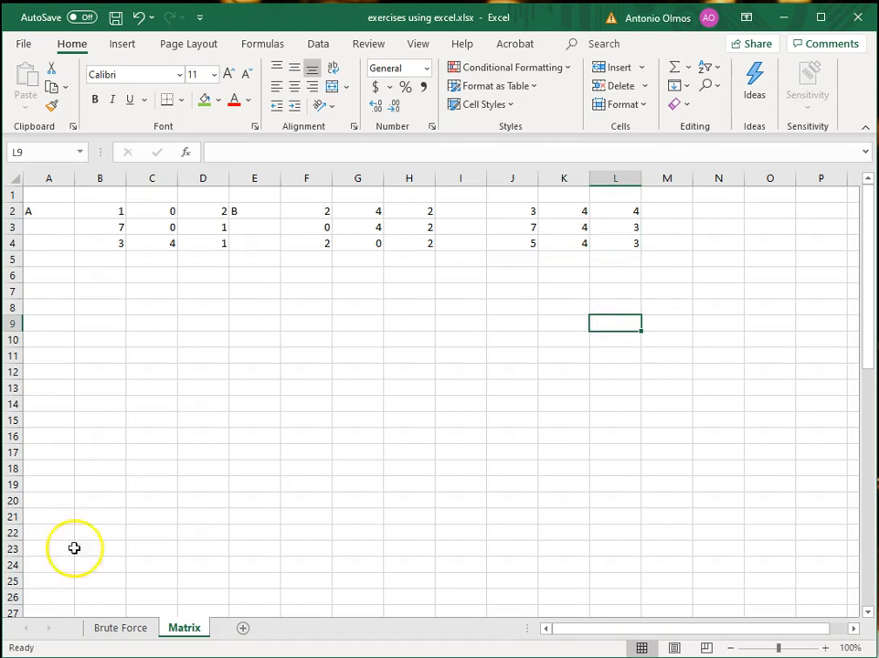
Step: Enter the label "subtraction of A and B" in cell E7
{"action": "left_click", "coordinate": [254, 290]}
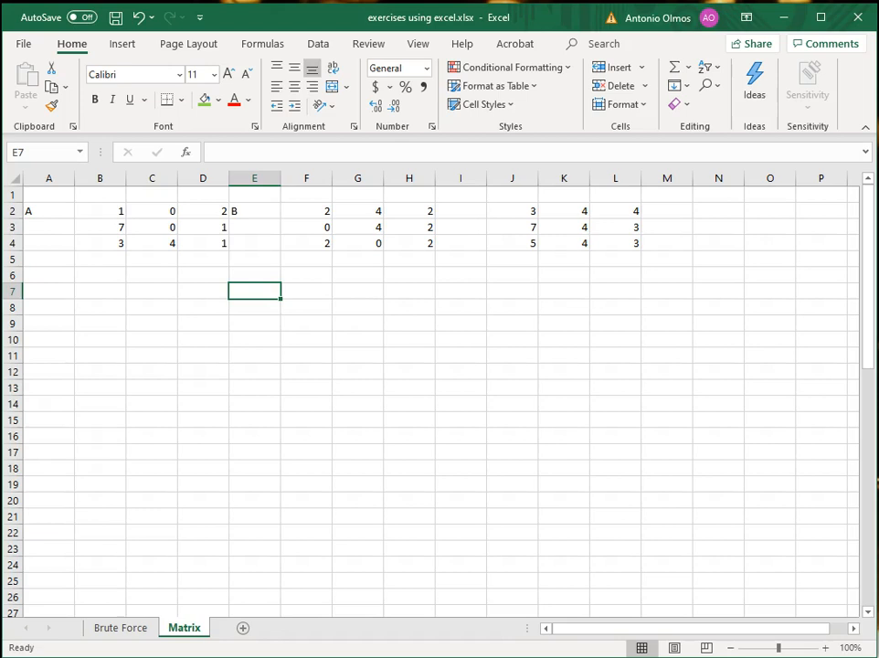
{"action": "type", "text": "subtra"}
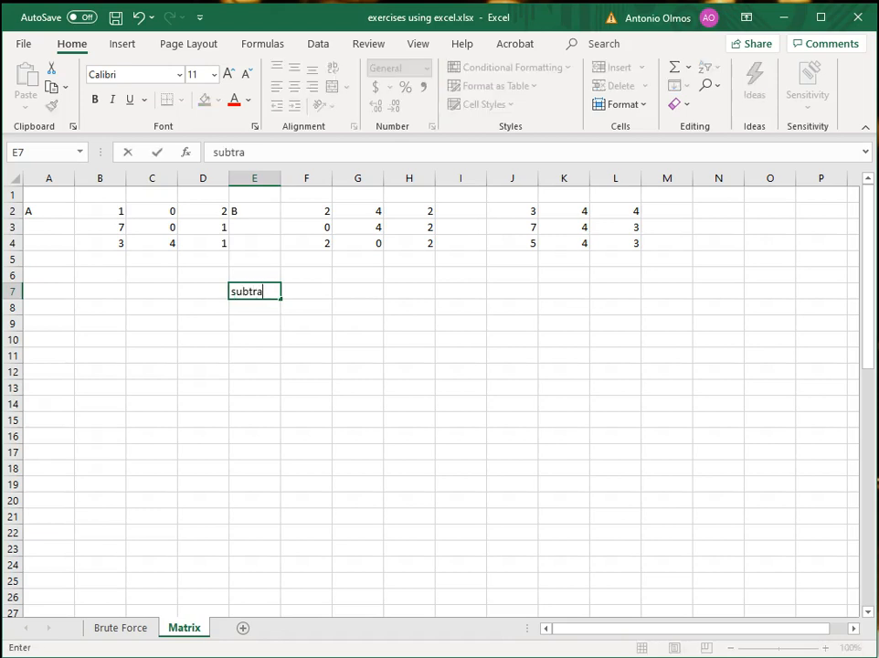
{"action": "type", "text": "ction of A"}
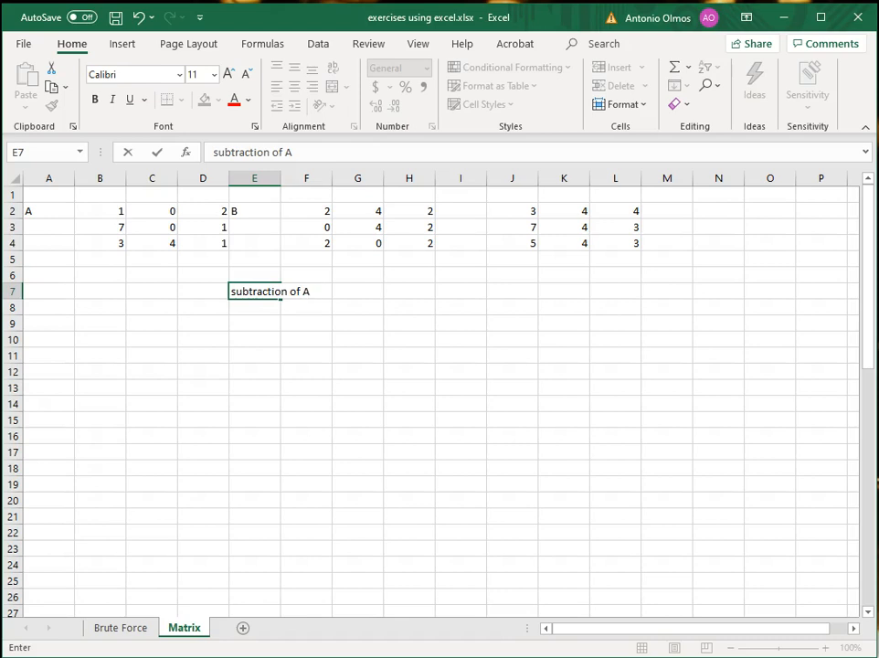
{"action": "type", "text": " and B"}
{"action": "key", "text": "Right"}
{"action": "key", "text": "Right"}
{"action": "key", "text": "Right"}
{"action": "key", "text": "Right"}
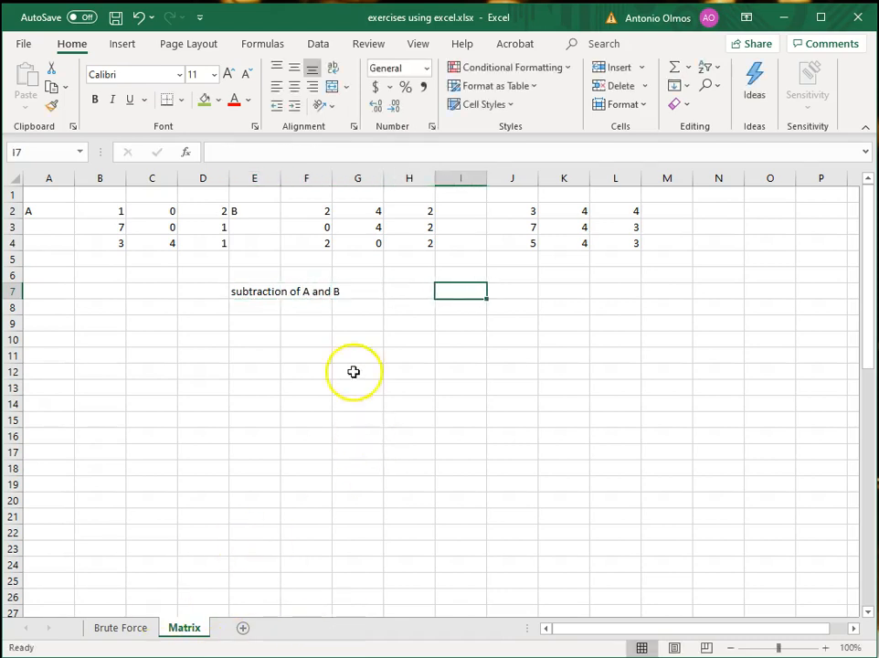
Step: Subtract matrix B from matrix A in J6:L8 with the array formula +A-B
{"action": "left_click", "coordinate": [525, 277]}
{"action": "left_click_drag", "start_coordinate": [528, 281], "coordinate": [607, 304]}
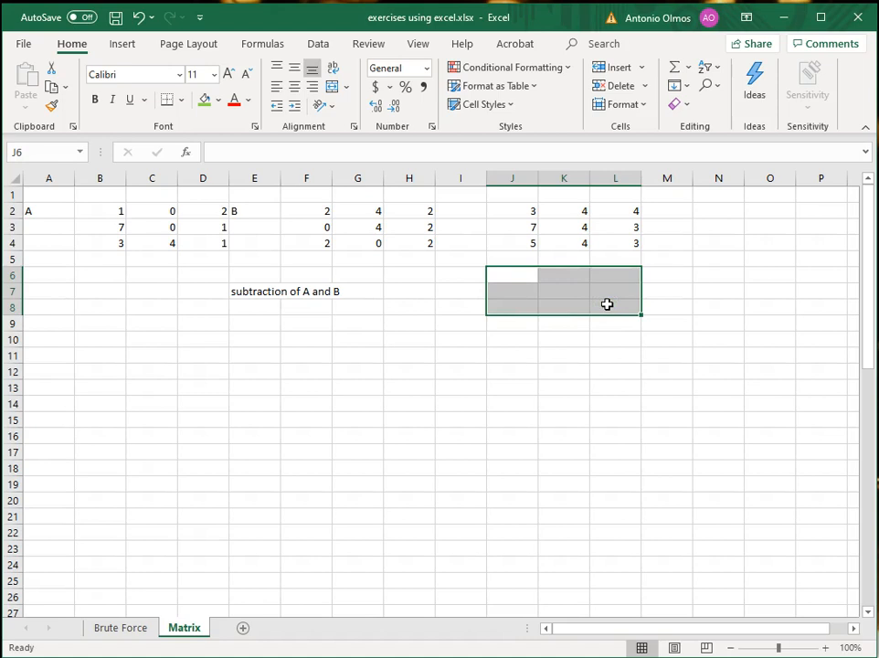
{"action": "left_click", "coordinate": [222, 150]}
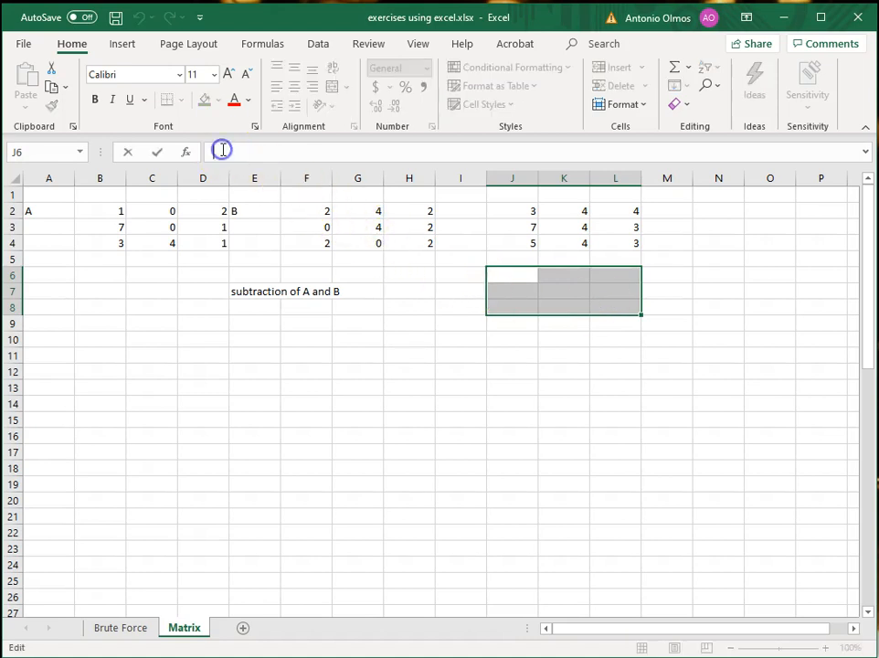
{"action": "type", "text": "+"}
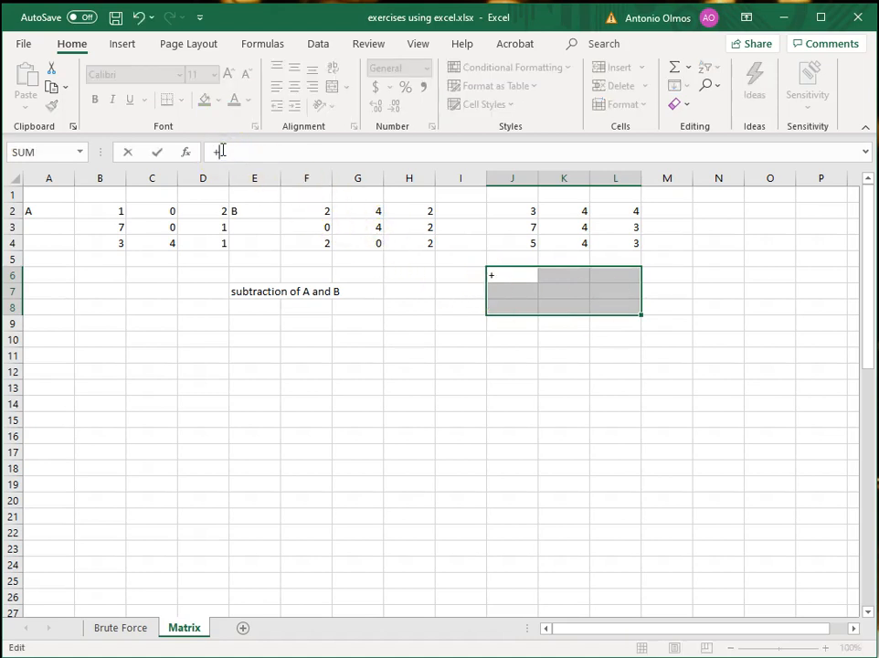
{"action": "type", "text": "A-B"}
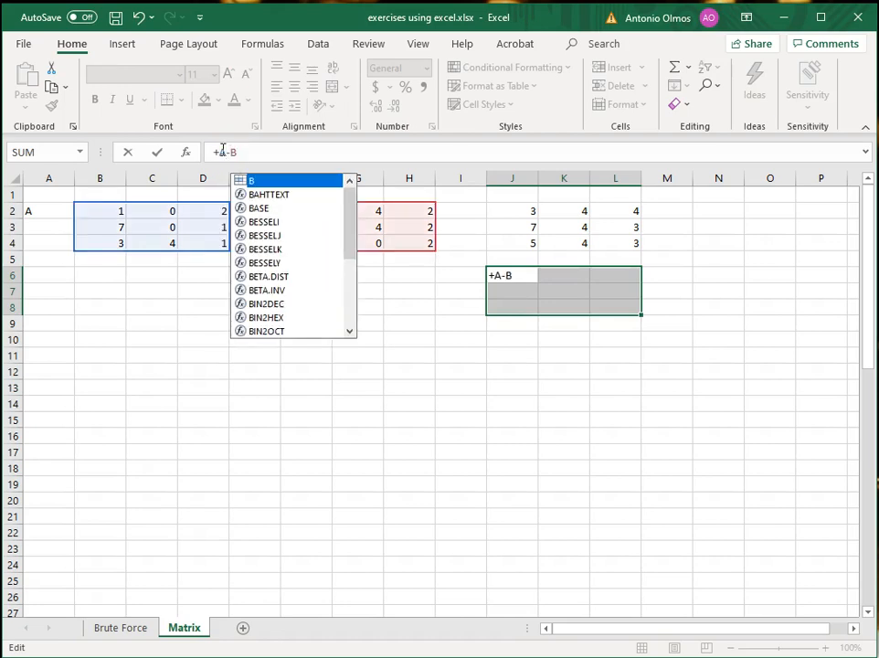
{"action": "key", "text": "ctrl+shift+Return"}
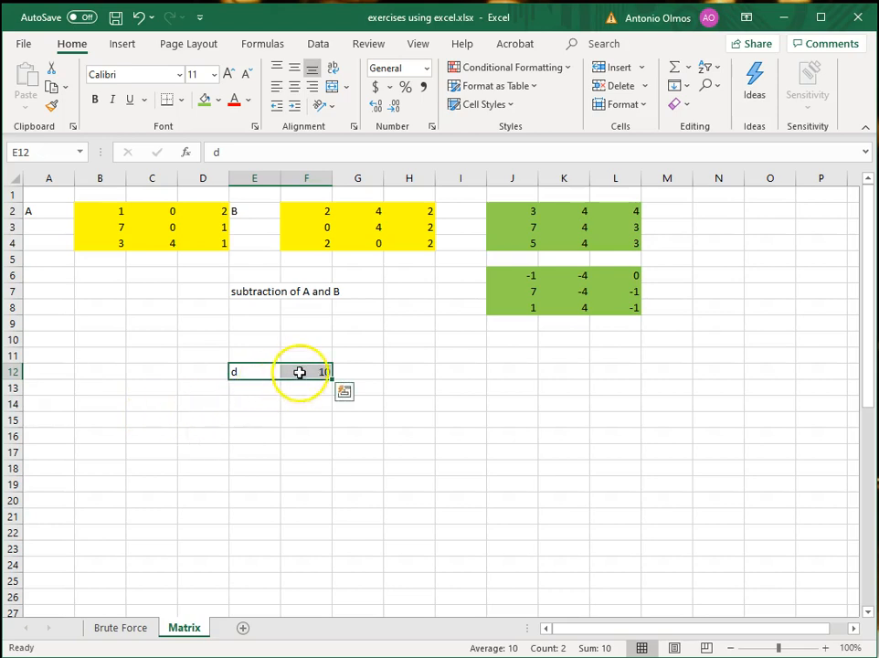
Step: Multiply matrix A by the scalar d in J10:L12 with the array formula +A*F12
{"action": "left_click", "coordinate": [299, 372]}
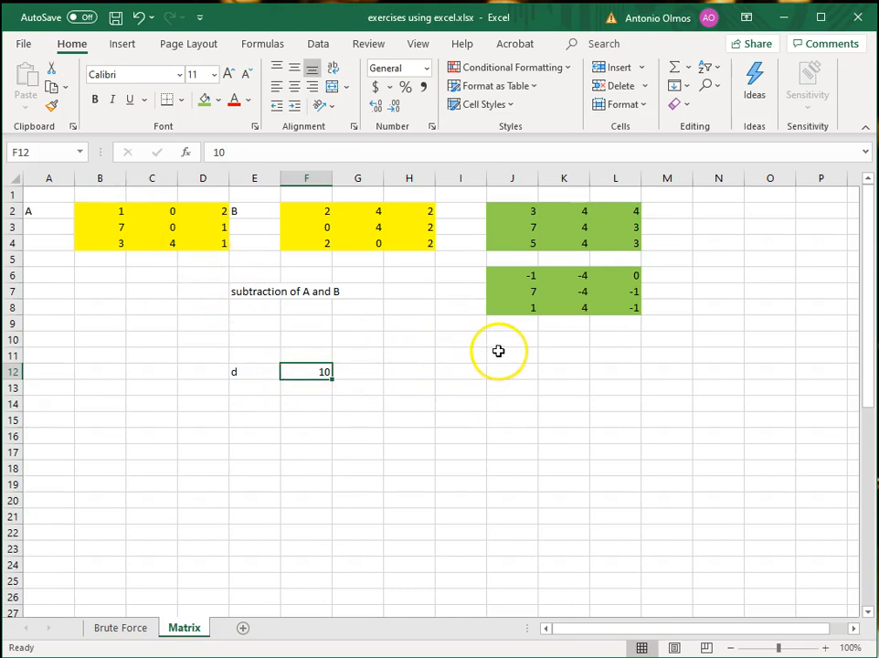
{"action": "left_click_drag", "start_coordinate": [500, 339], "coordinate": [603, 373]}
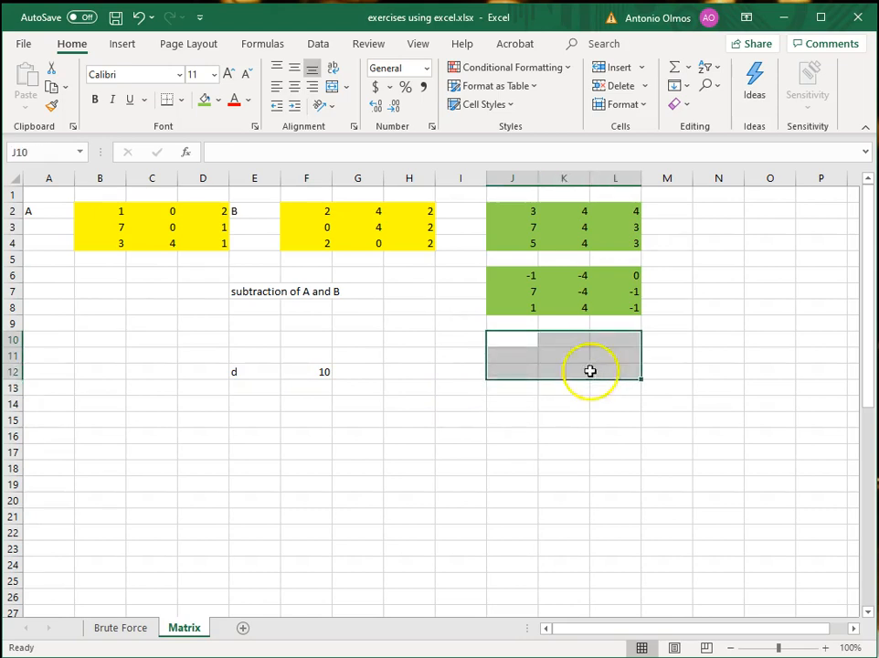
{"action": "left_click", "coordinate": [286, 156]}
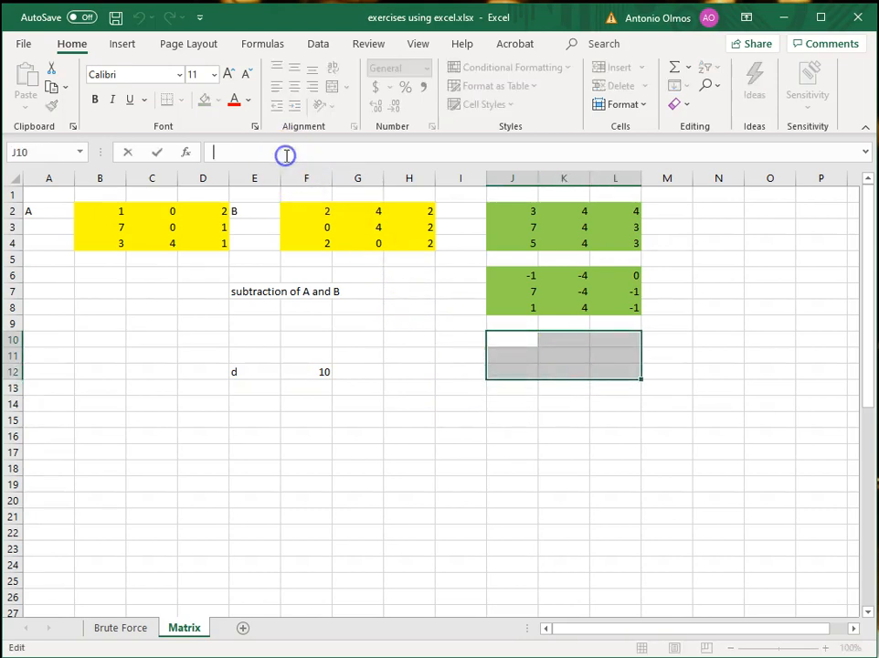
{"action": "type", "text": "+"}
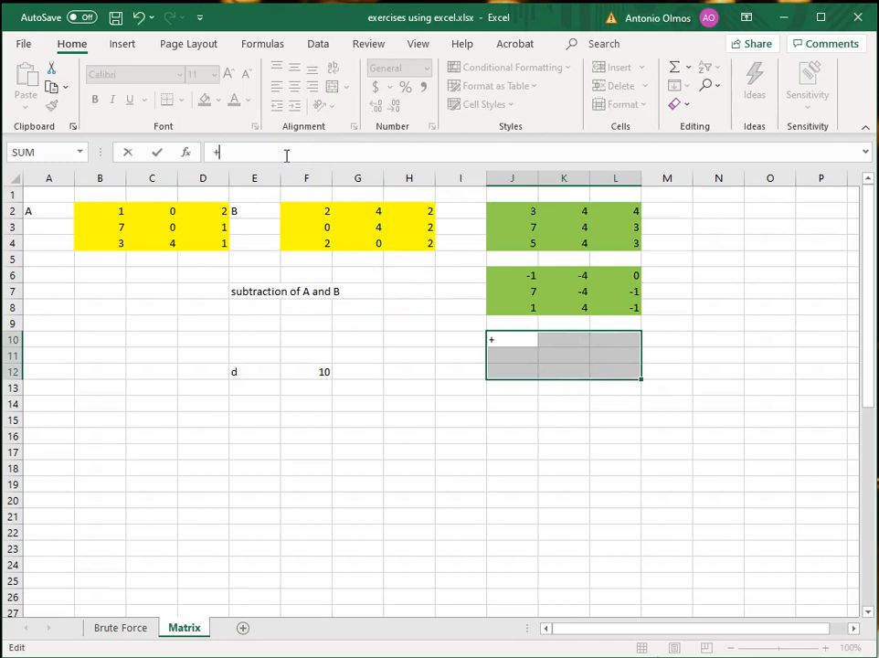
{"action": "type", "text": "A*"}
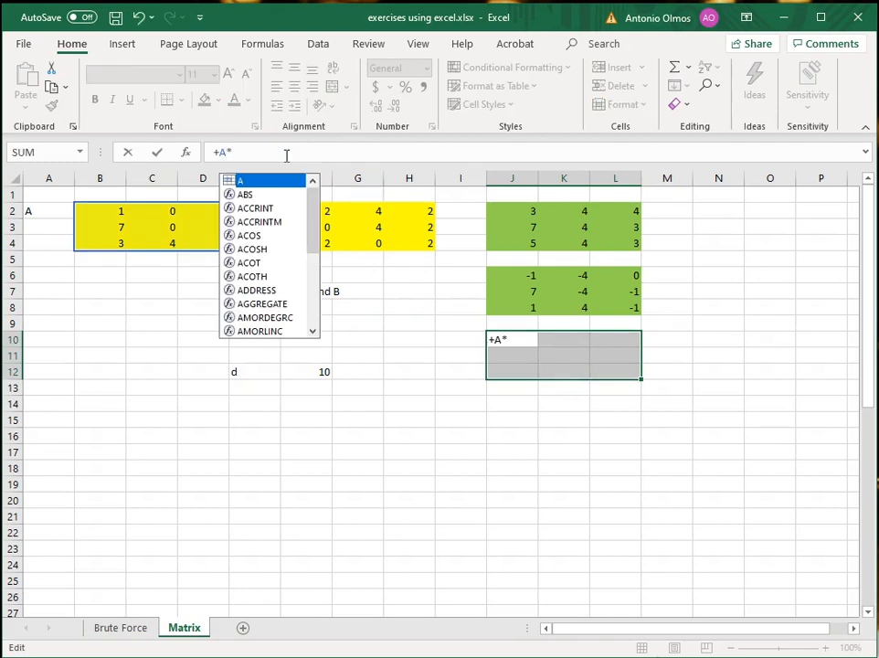
{"action": "left_click", "coordinate": [322, 371]}
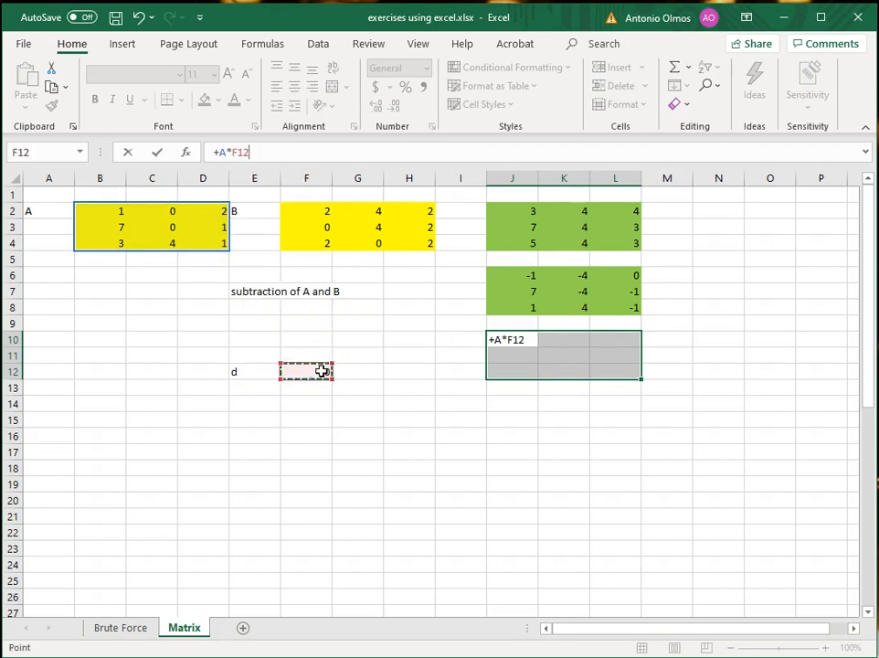
{"action": "key", "text": "Return"}
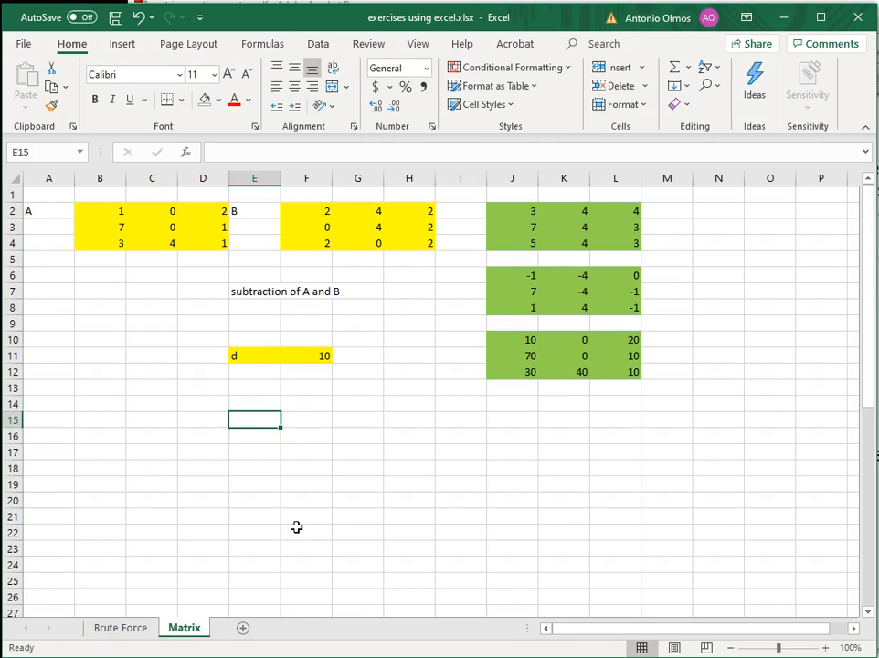
Step: Enter the label "Multitplication A and B" in cell E15
{"action": "type", "text": "Mu"}
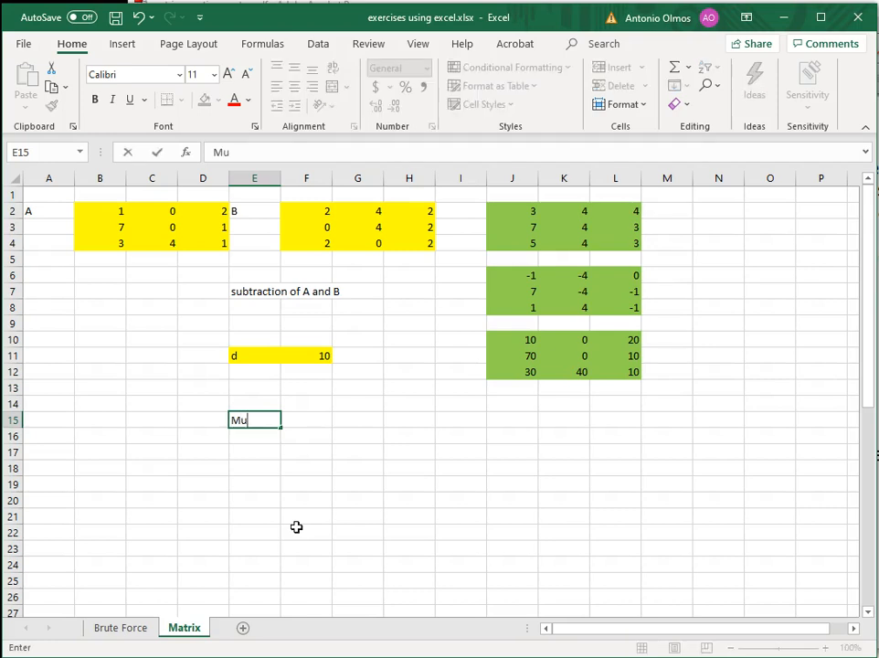
{"action": "type", "text": "ltitplicat"}
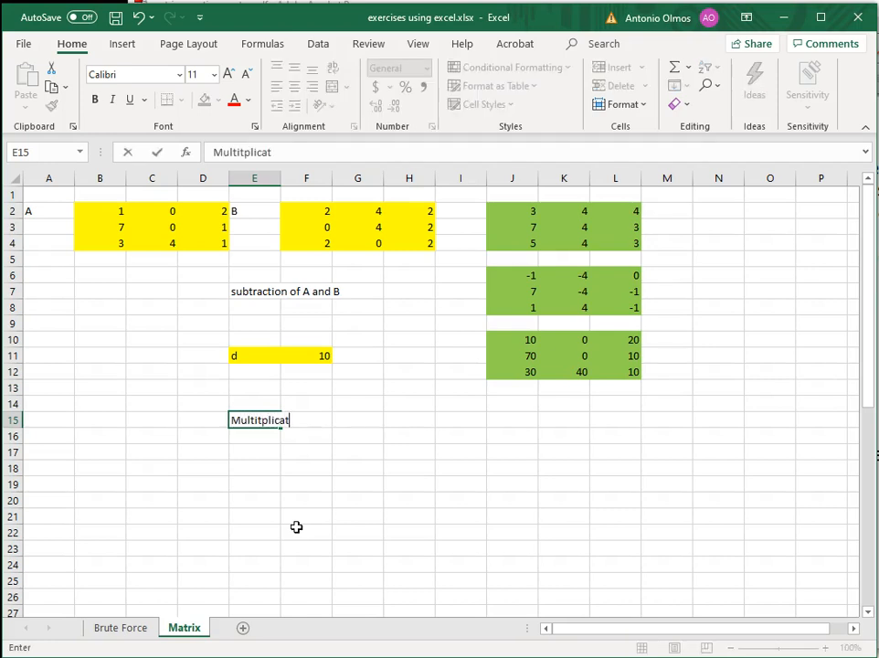
{"action": "type", "text": "ion A and B"}
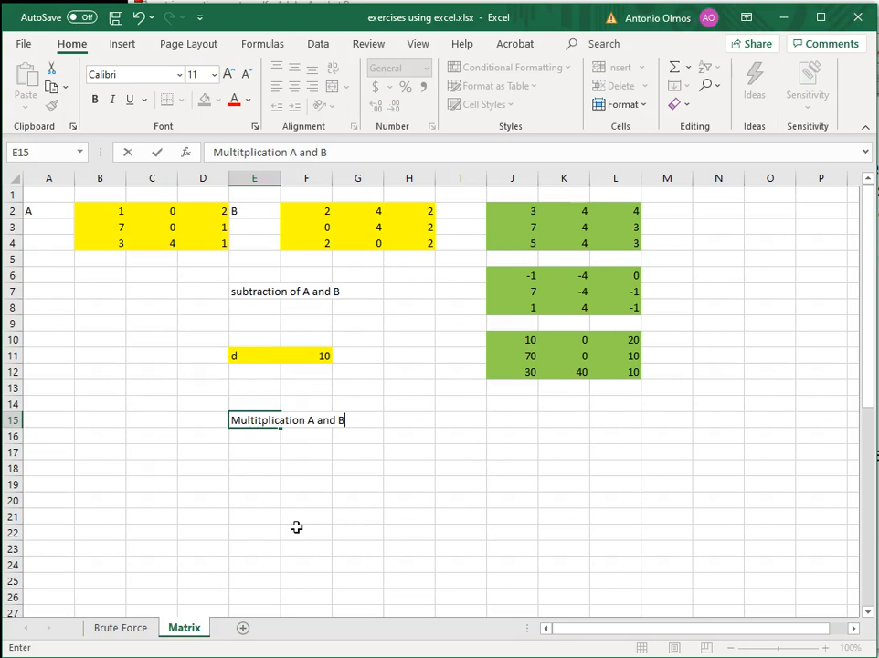
{"action": "left_click", "coordinate": [320, 512]}
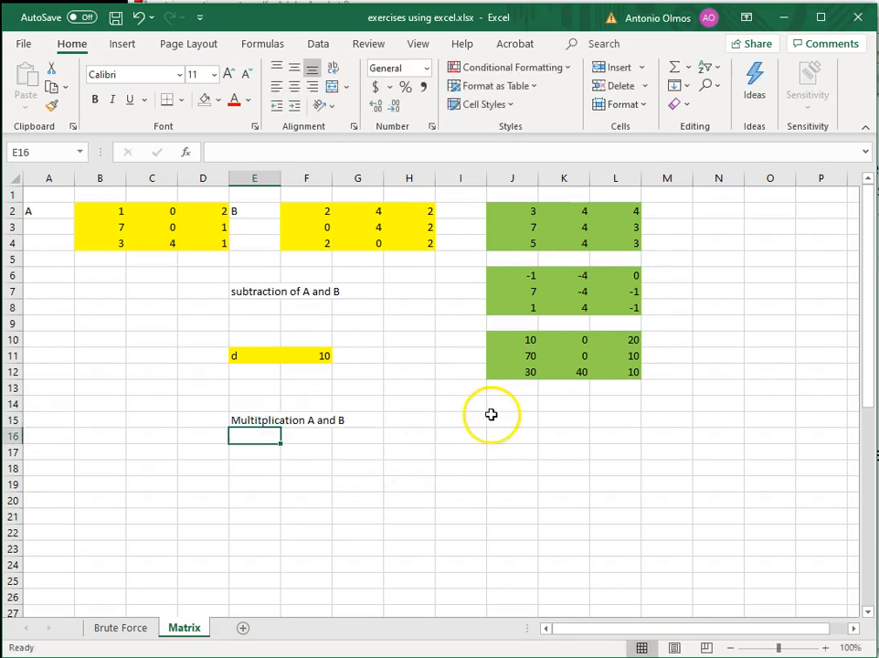
Step: Compute the matrix product of A and B in J14:L16 with the array formula =MMULT(A,B)
{"action": "left_click_drag", "start_coordinate": [499, 403], "coordinate": [598, 433]}
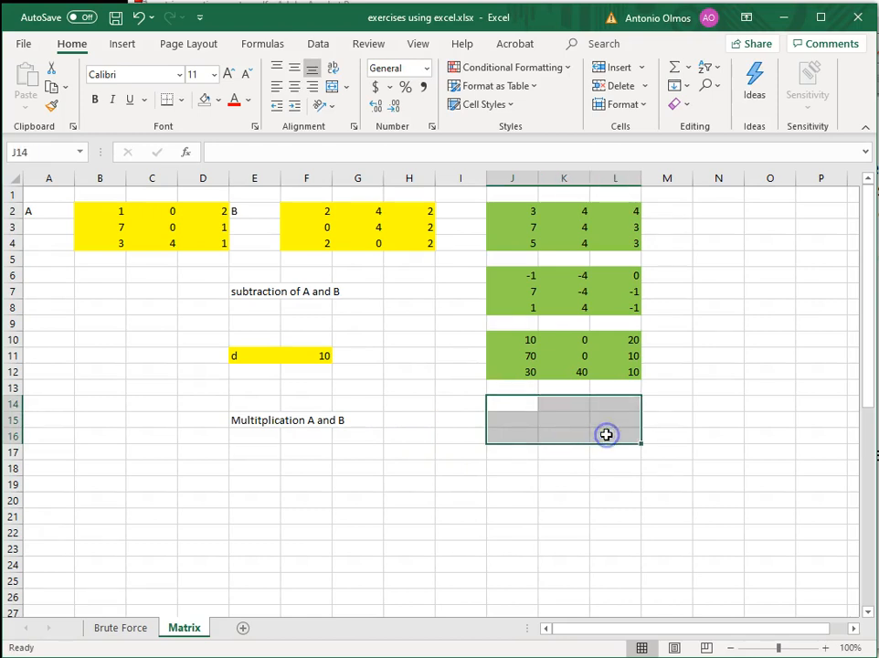
{"action": "left_click", "coordinate": [245, 152]}
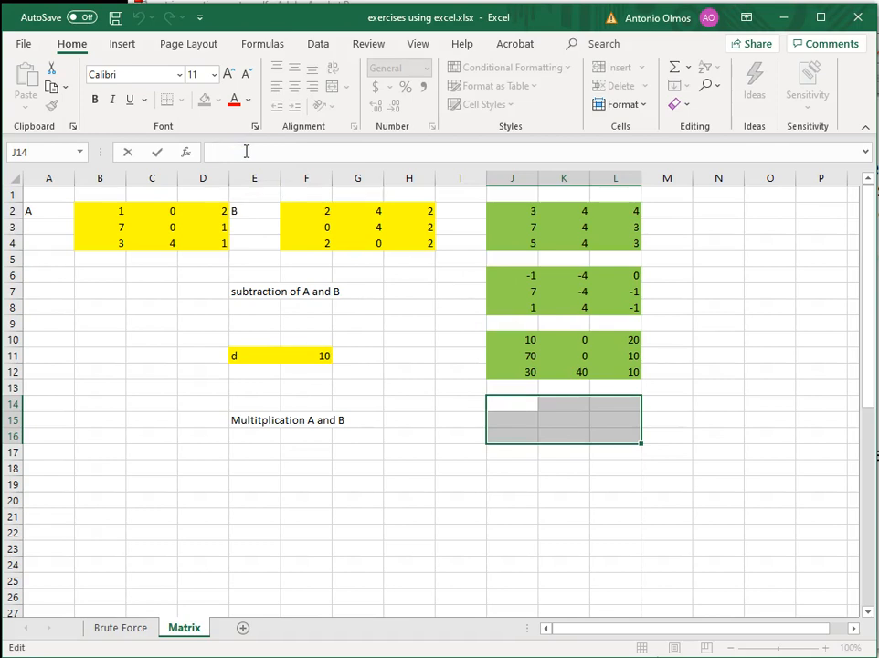
{"action": "type", "text": "="}
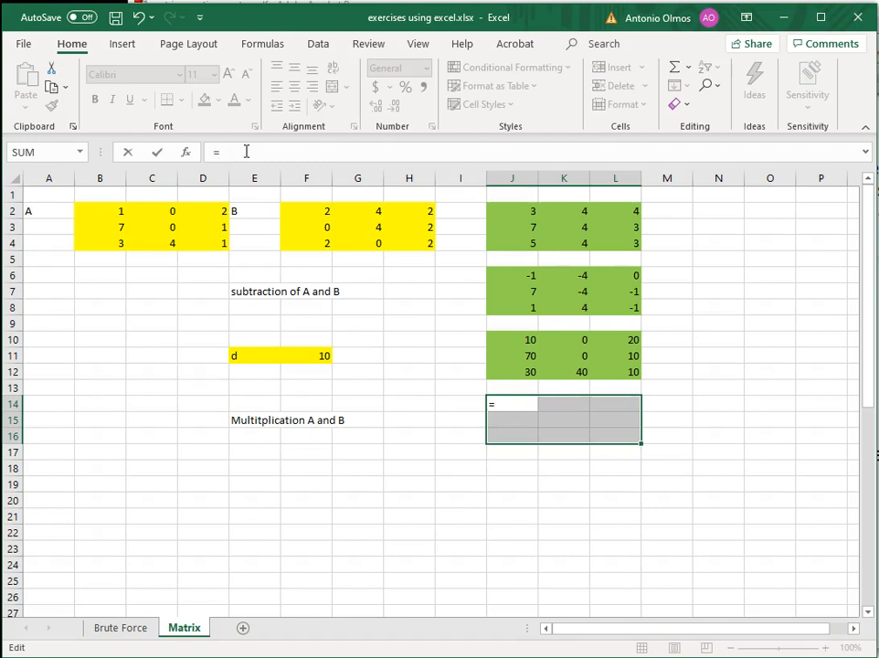
{"action": "type", "text": "MMUL"}
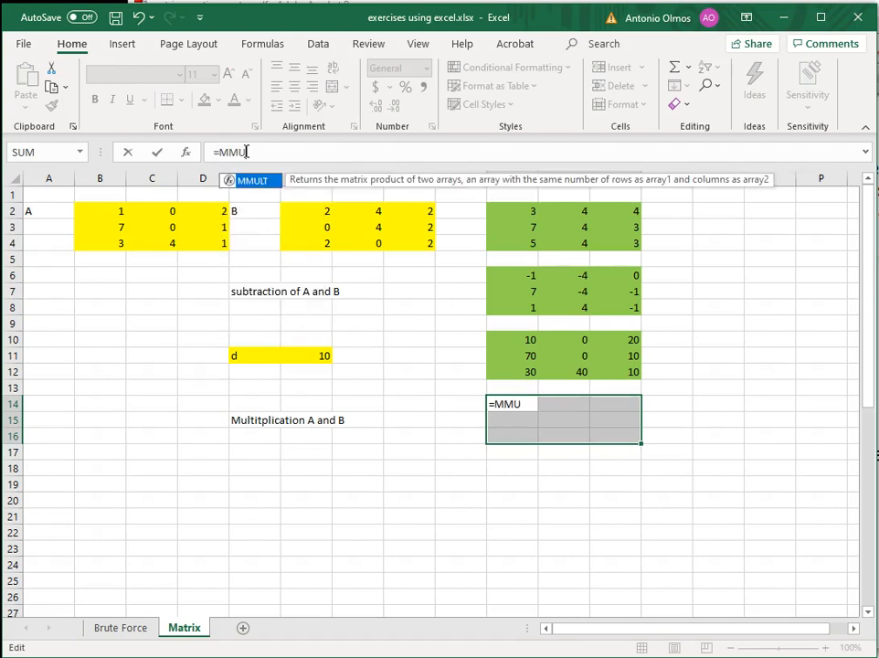
{"action": "type", "text": "T("}
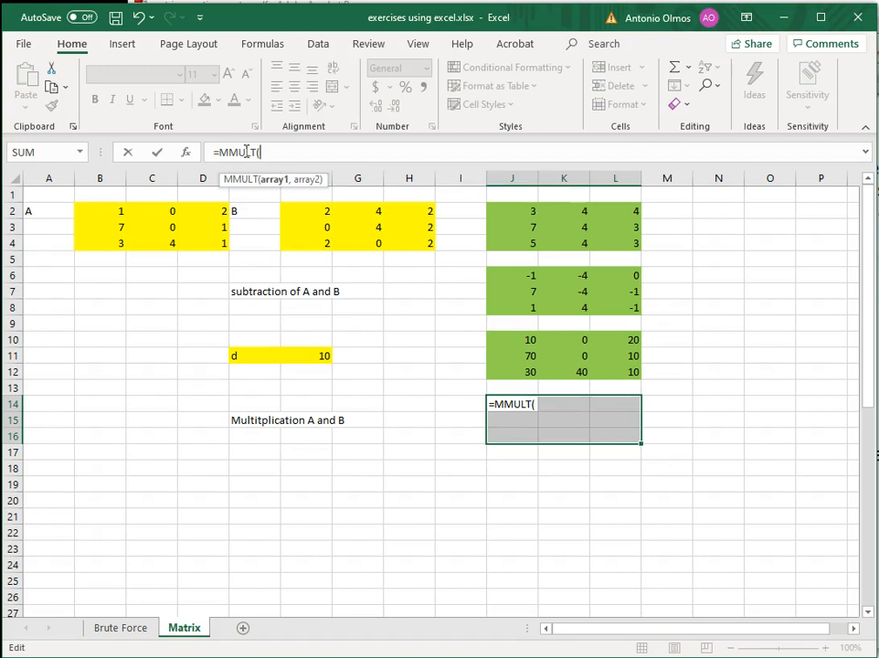
{"action": "type", "text": "A,"}
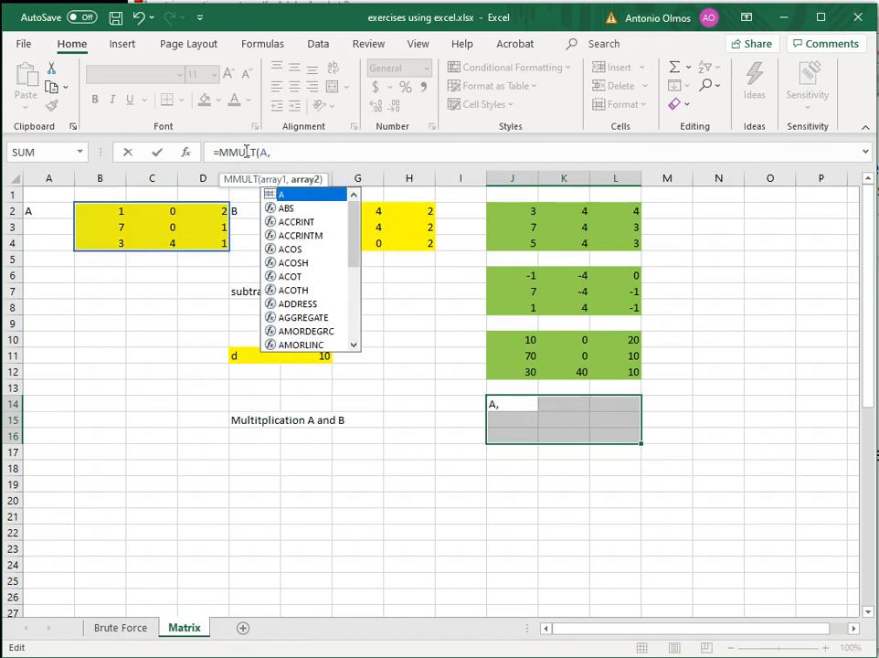
{"action": "type", "text": "B)"}
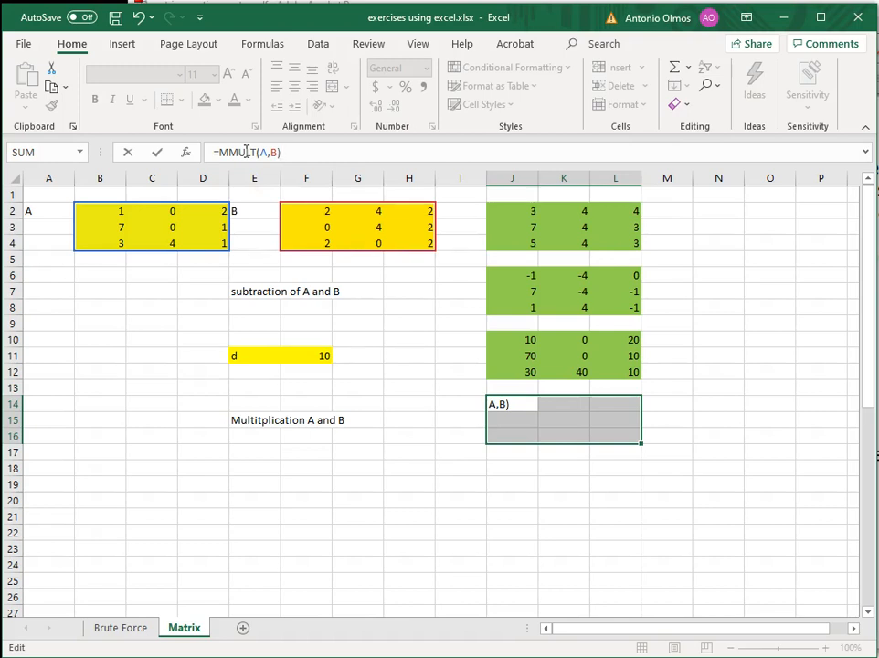
{"action": "key", "text": "Return"}
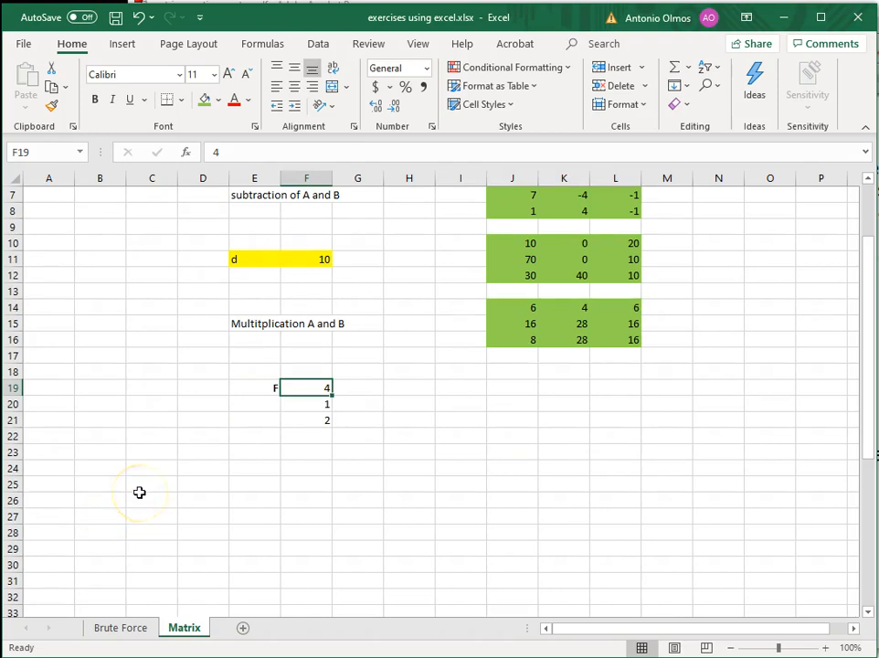
Step: Define the name F for the column vector range F19:F21
{"action": "key", "text": "shift+Down"}
{"action": "key", "text": "shift+Down"}
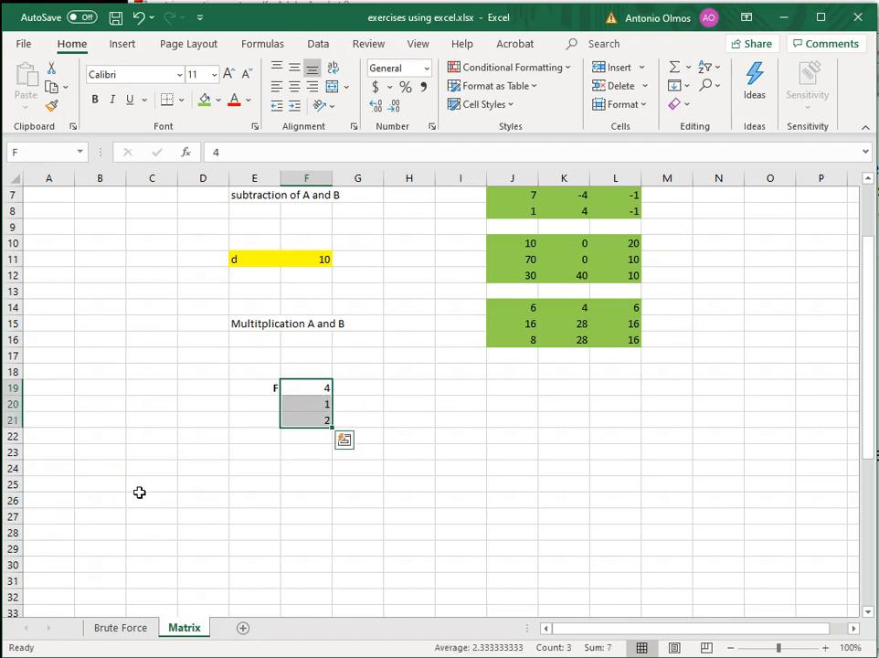
{"action": "left_click", "coordinate": [49, 157]}
{"action": "type", "text": "F"}
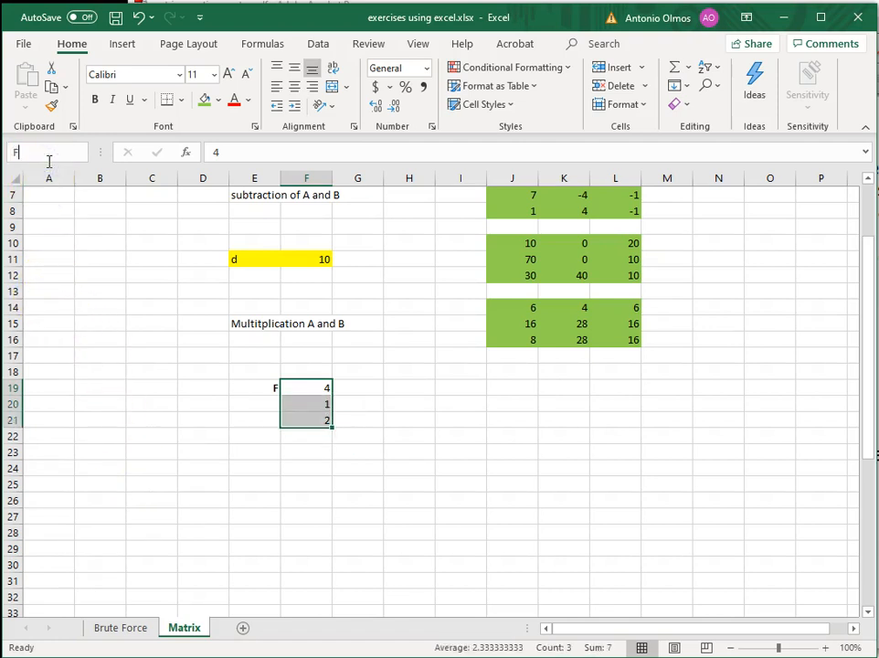
{"action": "key", "text": "Return"}
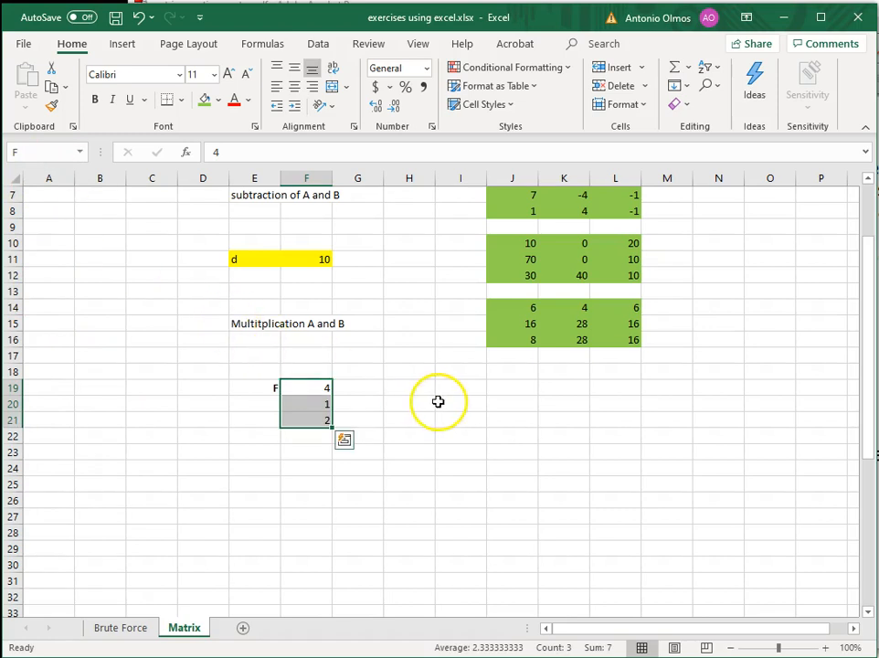
Step: Multiply matrix A by vector F in J19:J21 with the array formula =MMULT(A,F)
{"action": "left_click", "coordinate": [495, 386]}
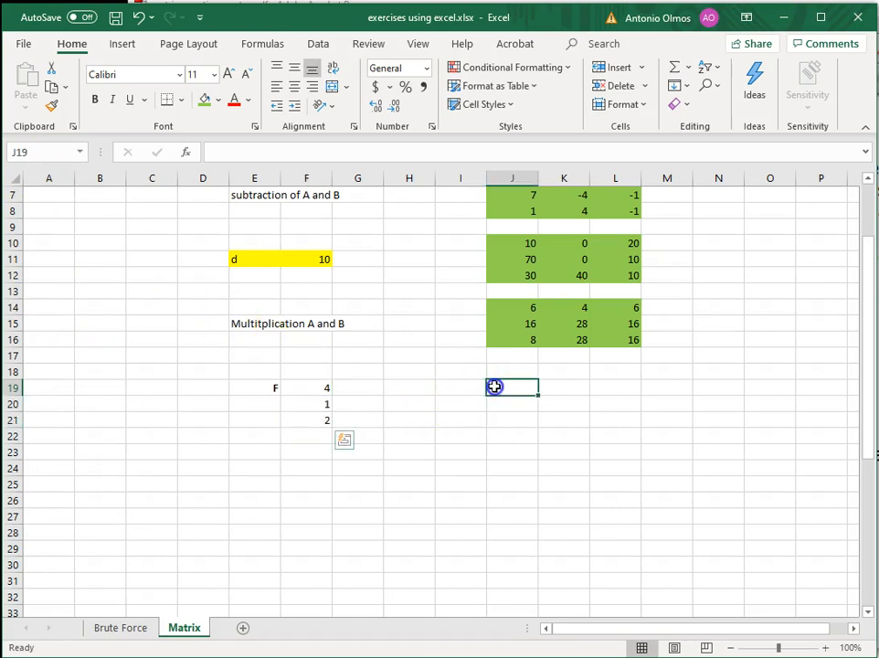
{"action": "left_click_drag", "start_coordinate": [495, 386], "coordinate": [493, 414]}
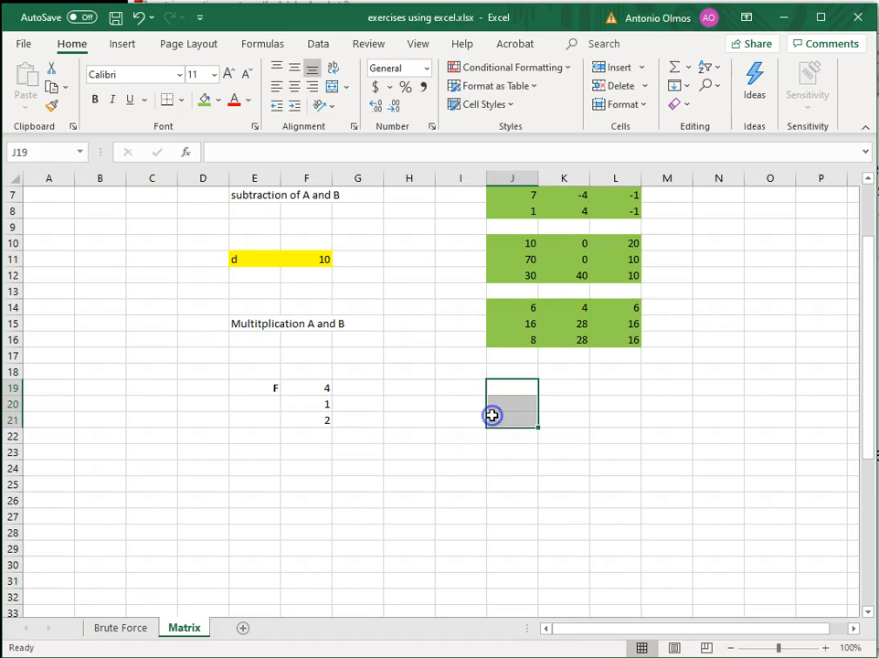
{"action": "left_click", "coordinate": [269, 155]}
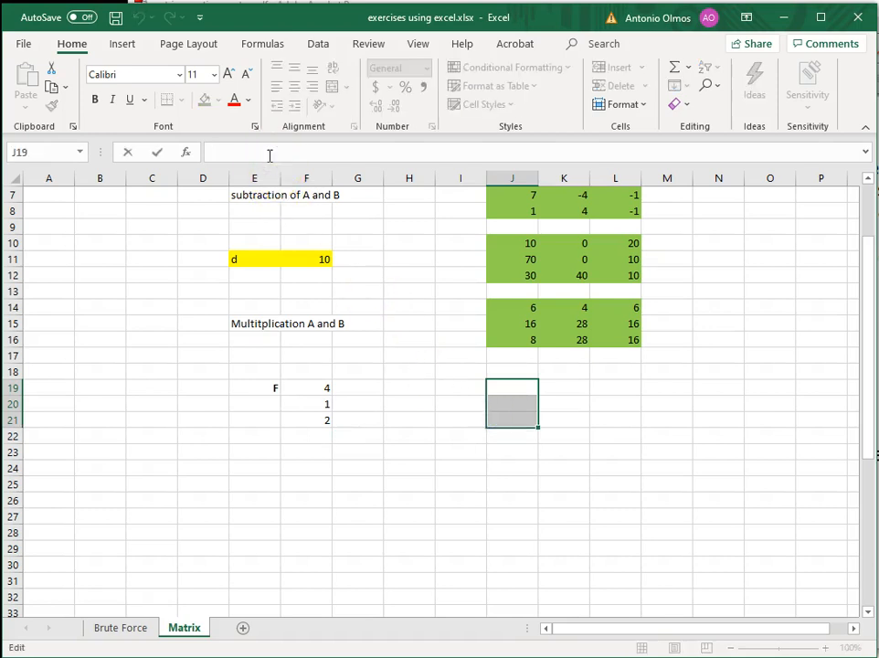
{"action": "type", "text": "=MMULT("}
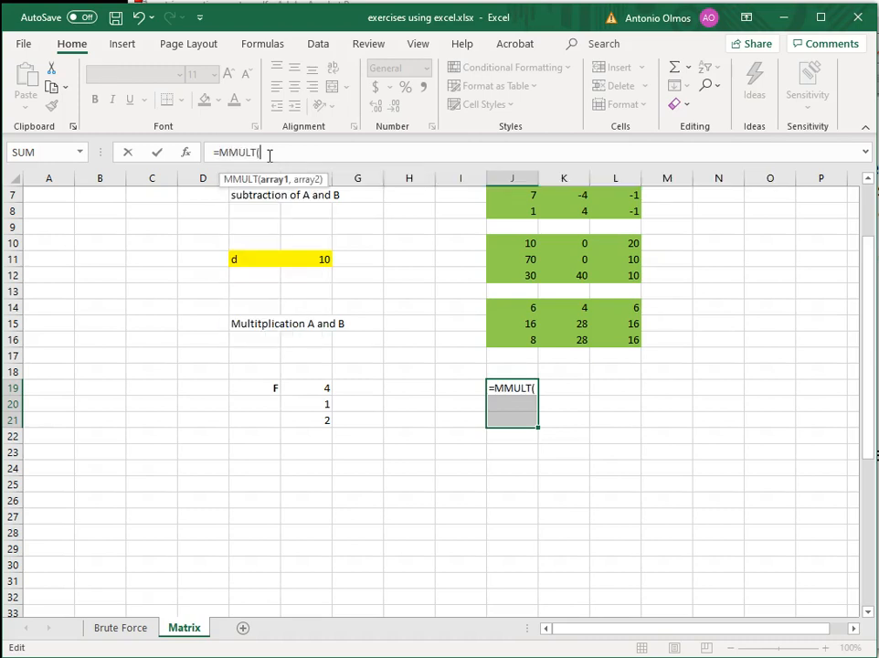
{"action": "type", "text": "A,F"}
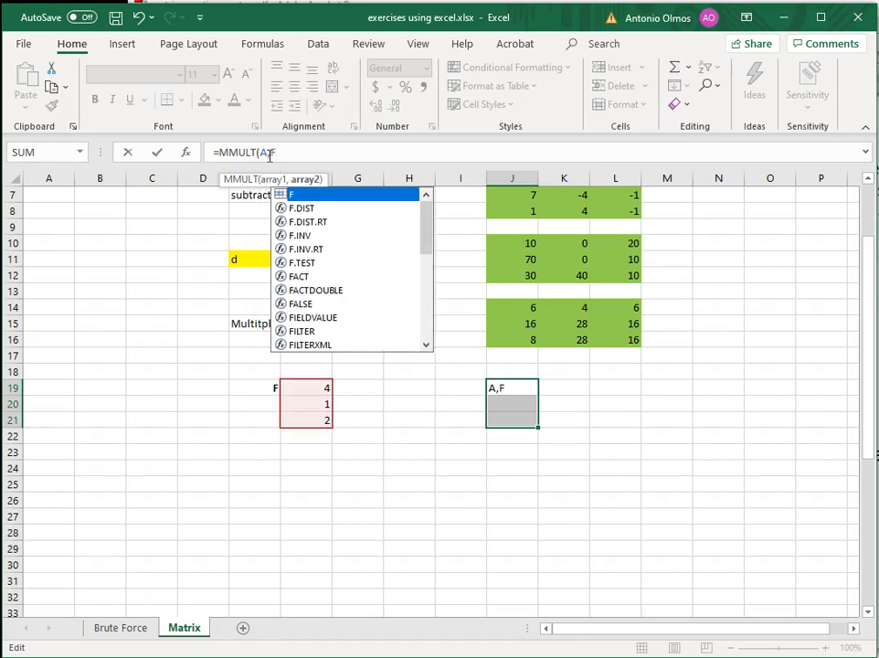
{"action": "type", "text": ")"}
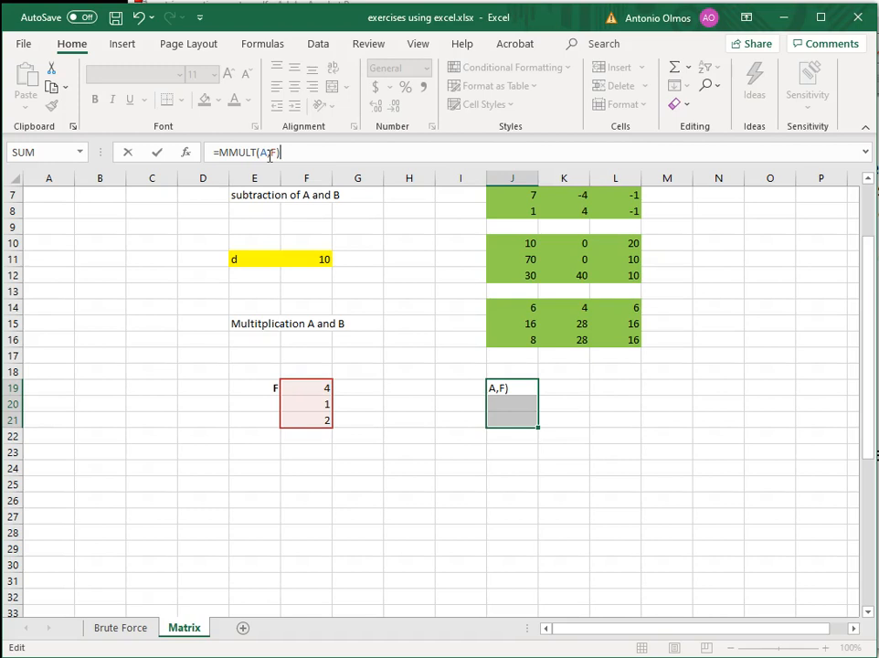
{"action": "key", "text": "ctrl+shift+Return"}
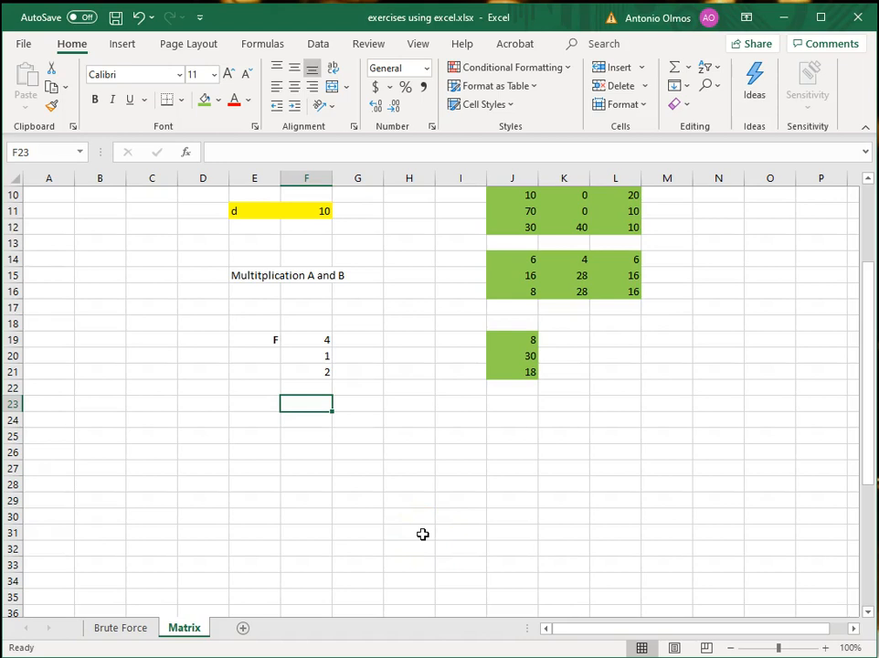
Step: Enter the label "Tranpose" in cell E23 and "F" in cell F23
{"action": "key", "text": "Left"}
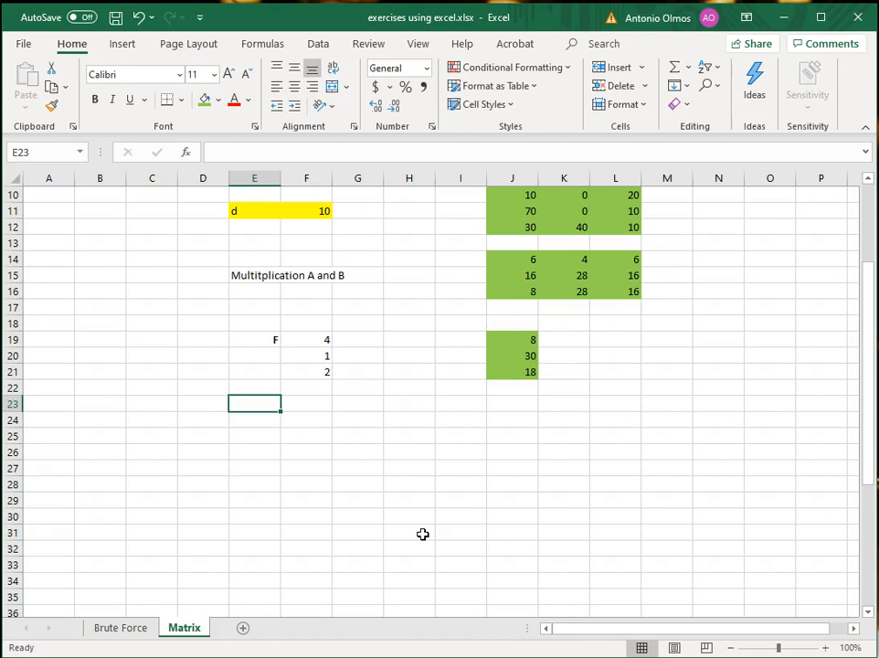
{"action": "type", "text": "Tr"}
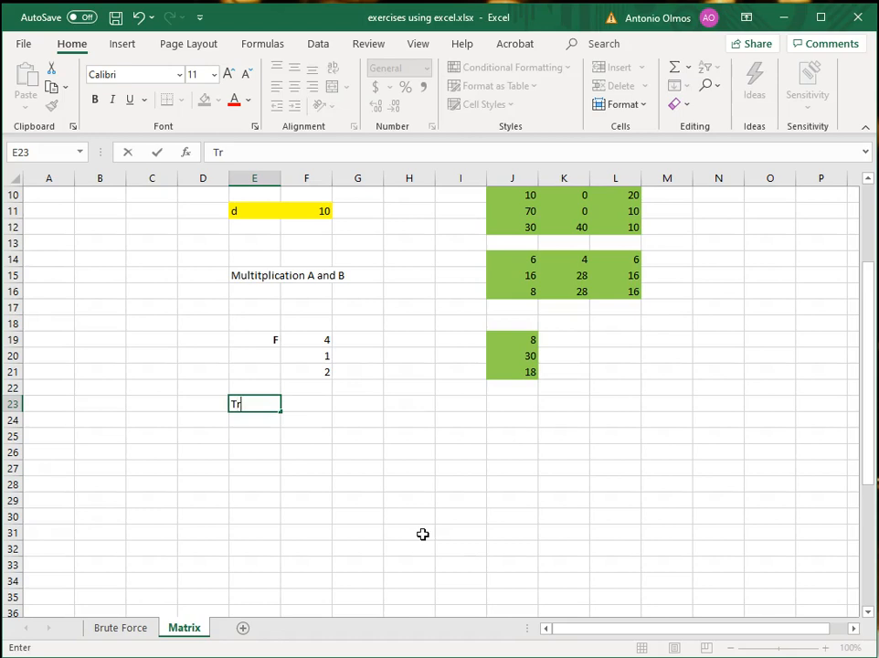
{"action": "type", "text": "anpose"}
{"action": "key", "text": "Tab"}
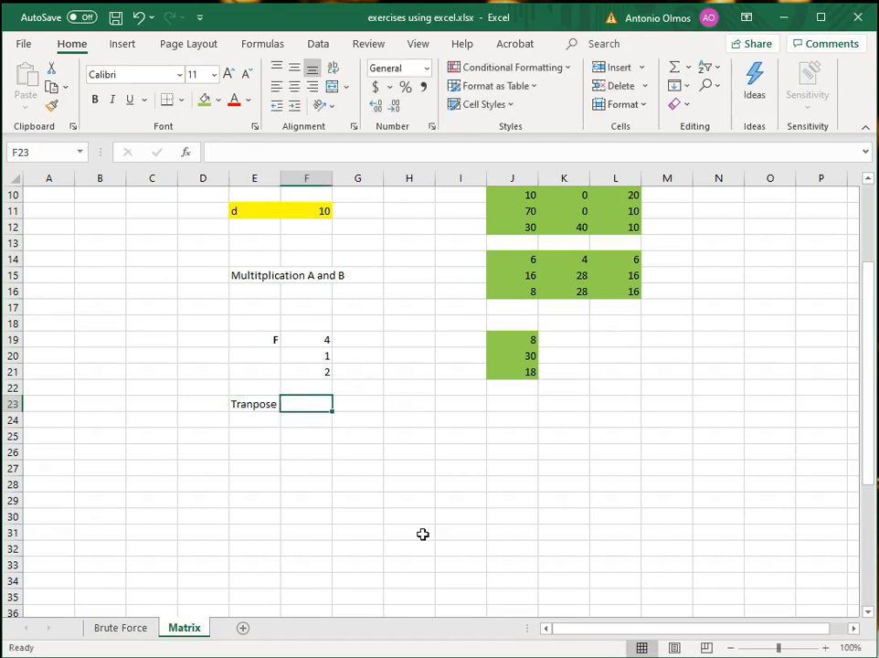
{"action": "type", "text": "F"}
{"action": "key", "text": "Tab"}
Step: Transpose vector F into the row range J23:L23 with the array formula =TRANSPOSE(F)
{"action": "key", "text": "Tab"}
{"action": "key", "text": "Tab"}
{"action": "key", "text": "Tab"}
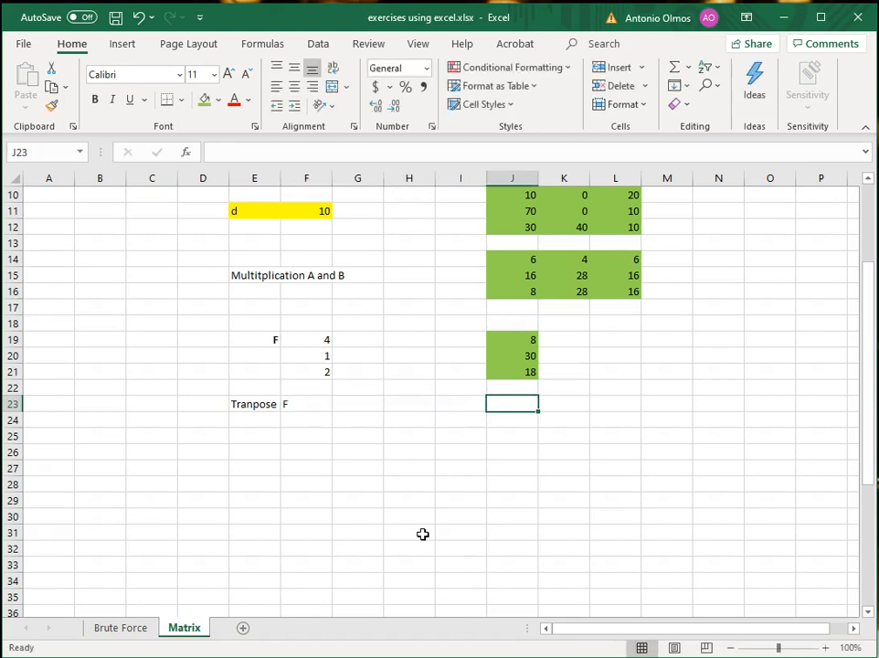
{"action": "key", "text": "shift+Right"}
{"action": "key", "text": "shift+Right"}
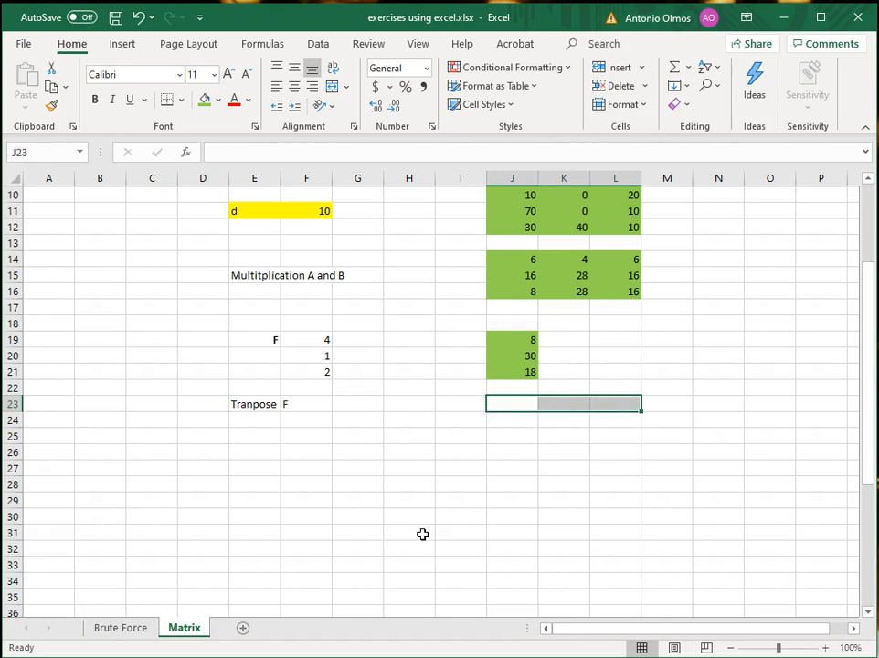
{"action": "left_click", "coordinate": [251, 152]}
{"action": "type", "text": "="}
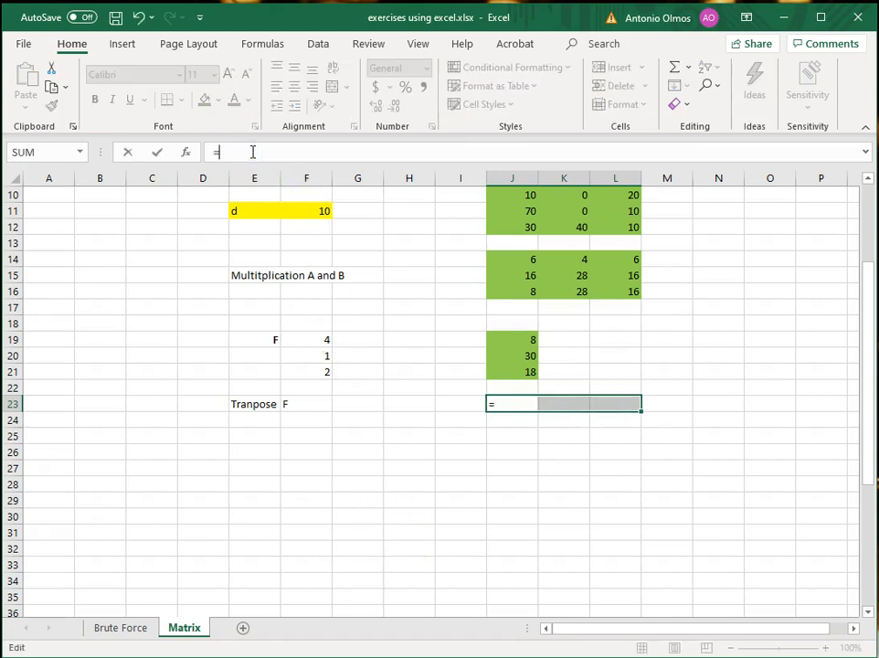
{"action": "type", "text": "TRA"}
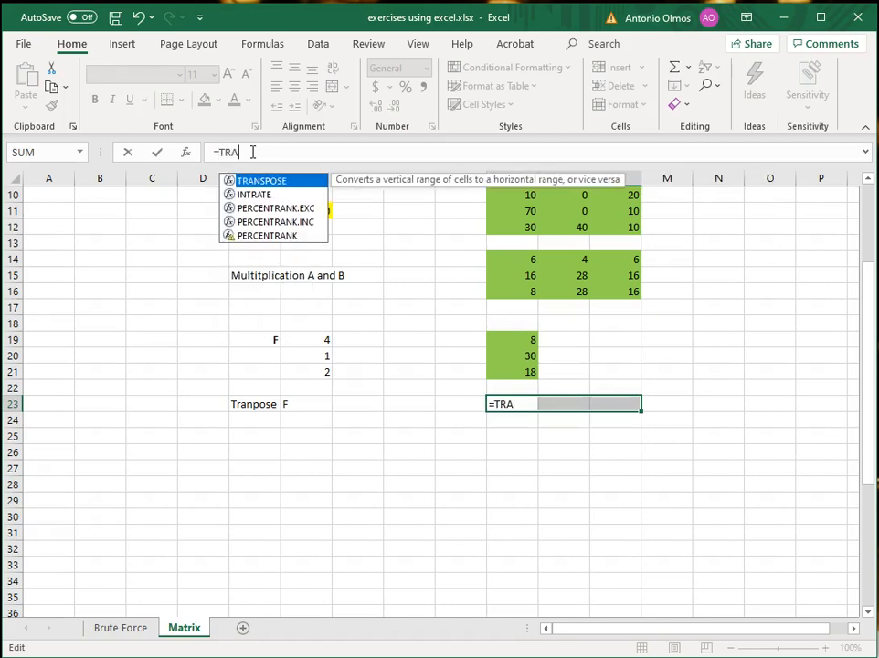
{"action": "type", "text": "NSPOSE"}
{"action": "key", "text": "BackSpace"}
{"action": "type", "text": "SE"}
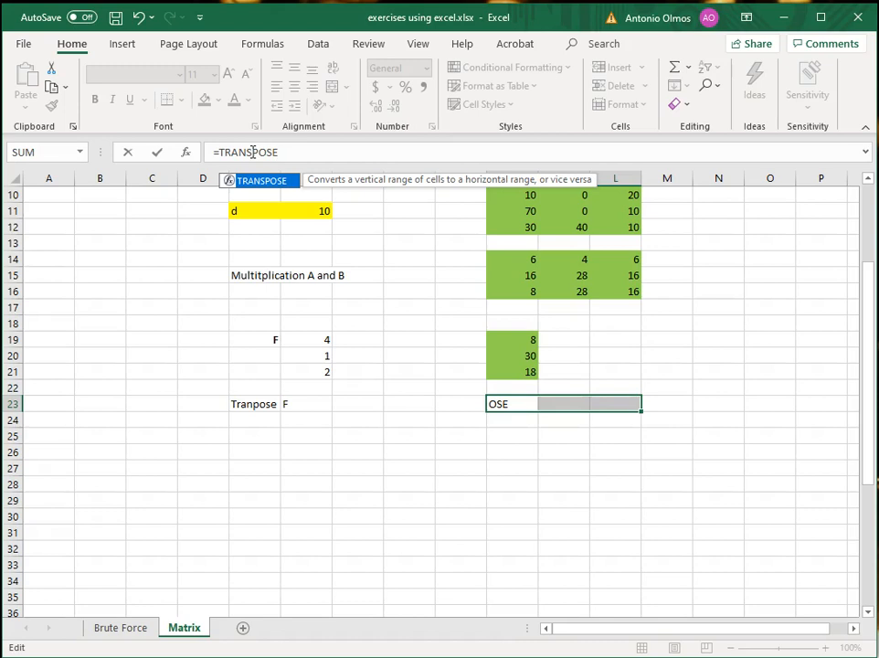
{"action": "type", "text": "(F"}
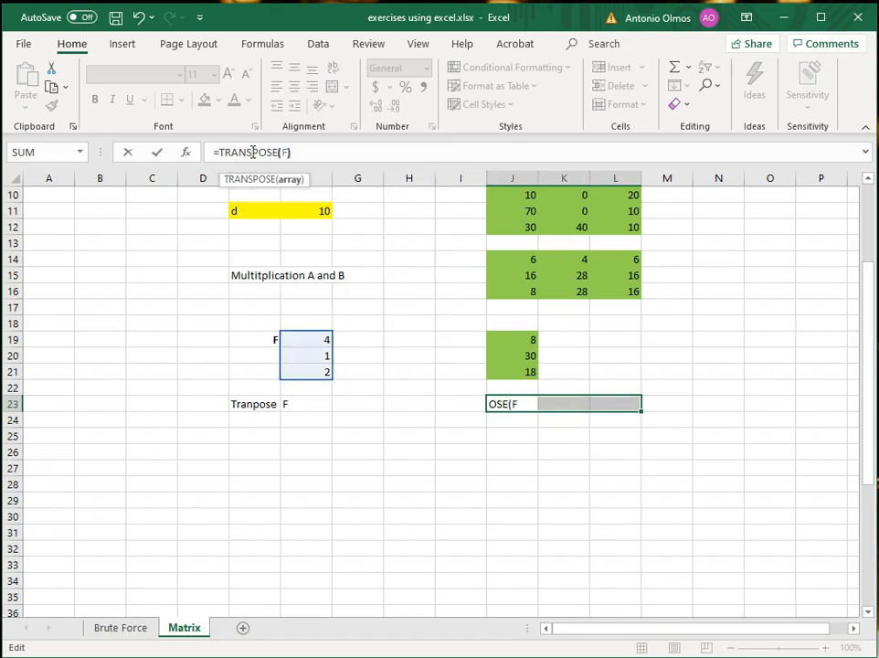
{"action": "type", "text": ")"}
{"action": "key", "text": "Return"}
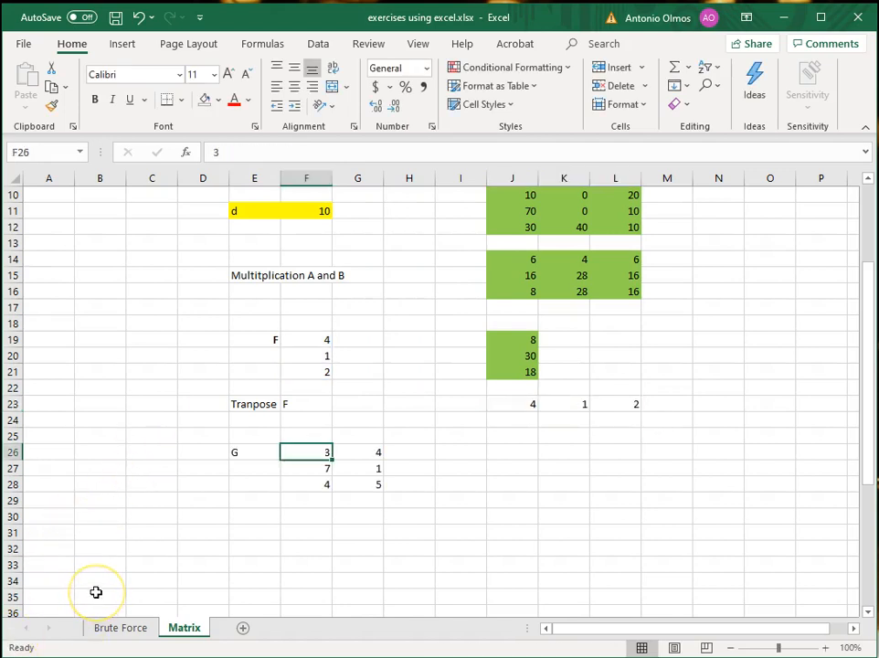
Step: Define the name G for the matrix range F26:G28
{"action": "key", "text": "shift+Right"}
{"action": "key", "text": "shift+Down"}
{"action": "key", "text": "shift+Down"}
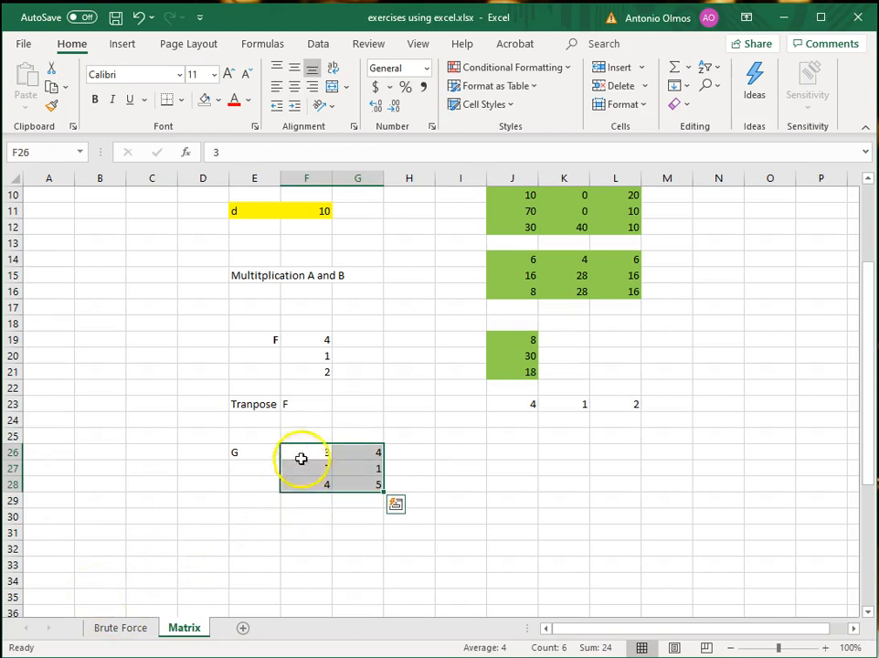
{"action": "left_click", "coordinate": [49, 152]}
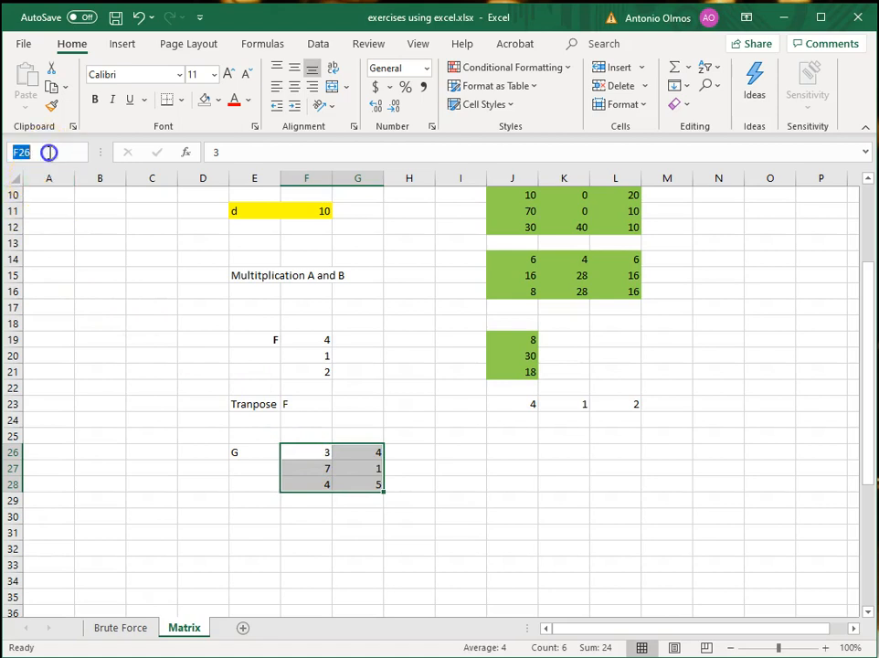
{"action": "type", "text": "G"}
{"action": "key", "text": "Return"}
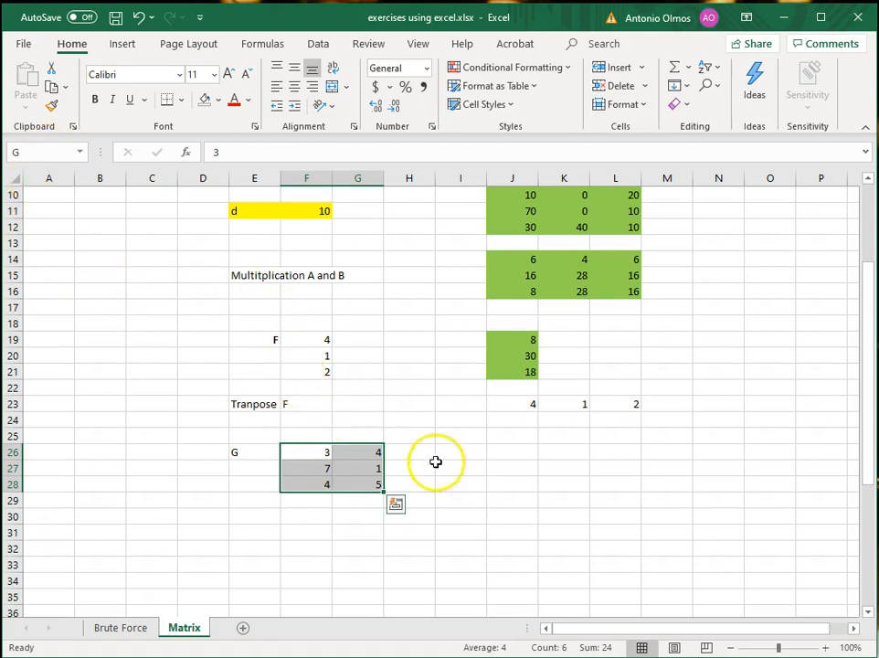
Step: Transpose matrix G into J26:L27 with the array formula =TRANSPOSE(G)
{"action": "left_click", "coordinate": [507, 453]}
{"action": "key", "text": "Down"}
{"action": "key", "text": "Up"}
{"action": "key", "text": "shift+Down"}
{"action": "key", "text": "shift+Right"}
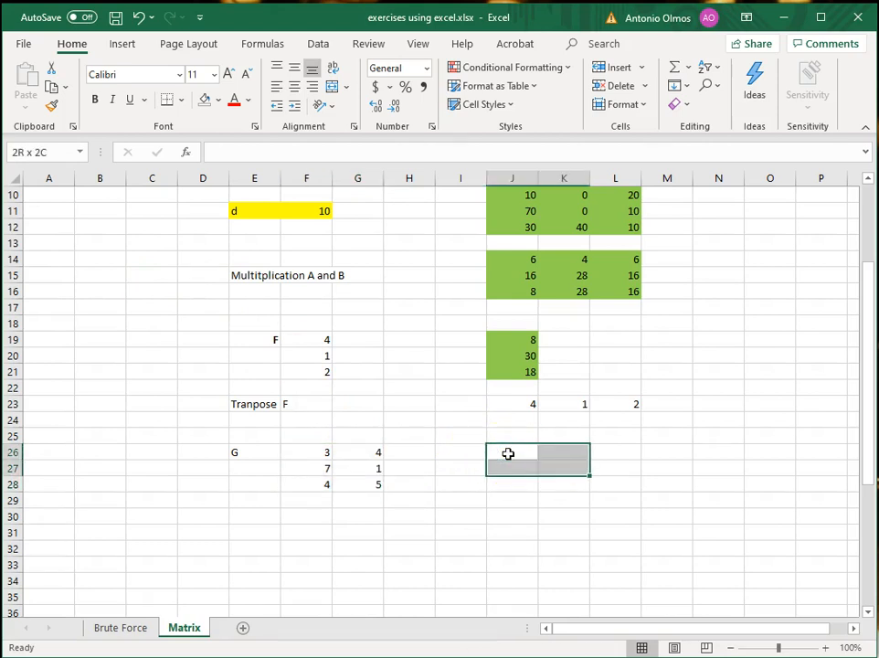
{"action": "key", "text": "shift+Right"}
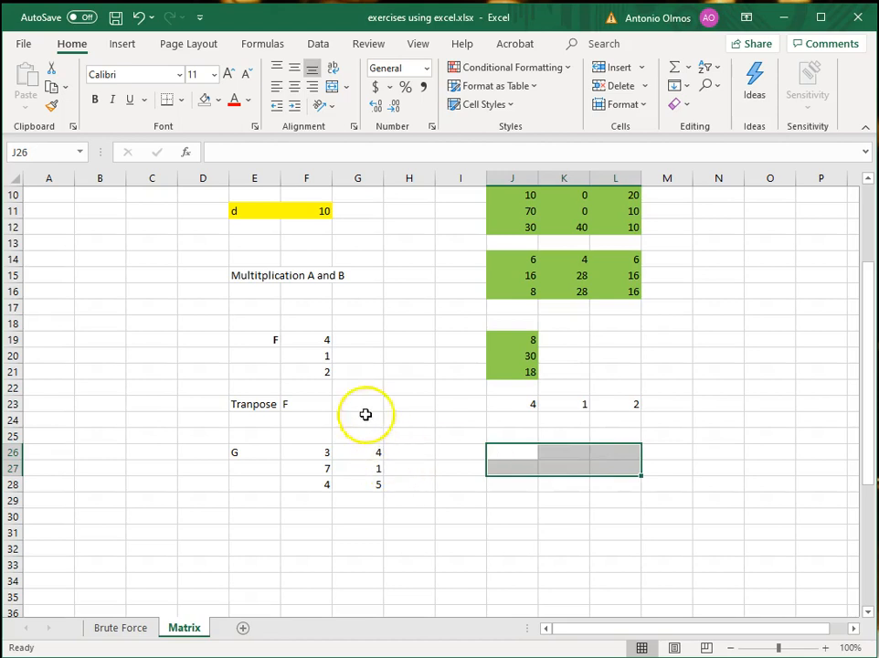
{"action": "left_click", "coordinate": [297, 157]}
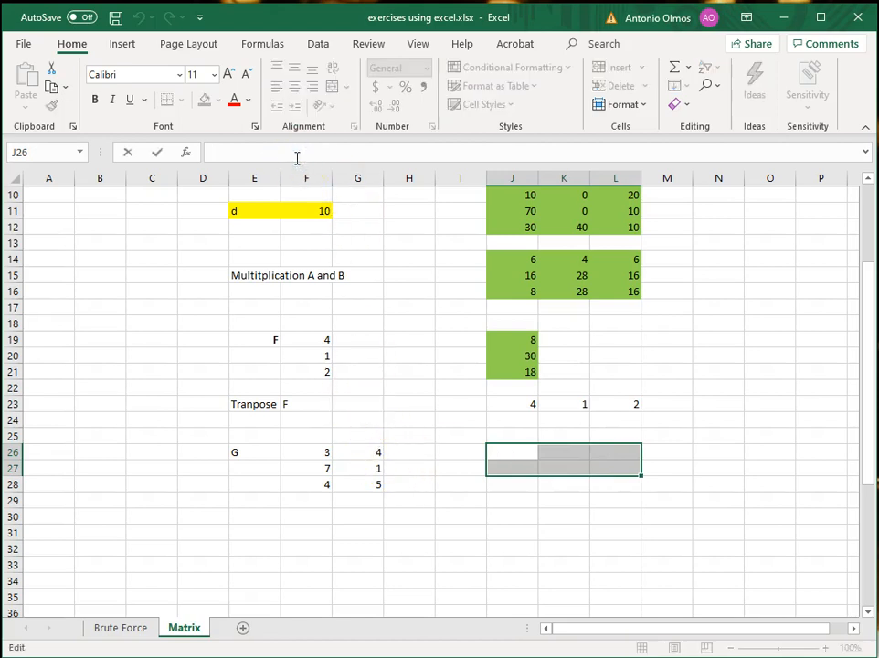
{"action": "type", "text": "=TRAN"}
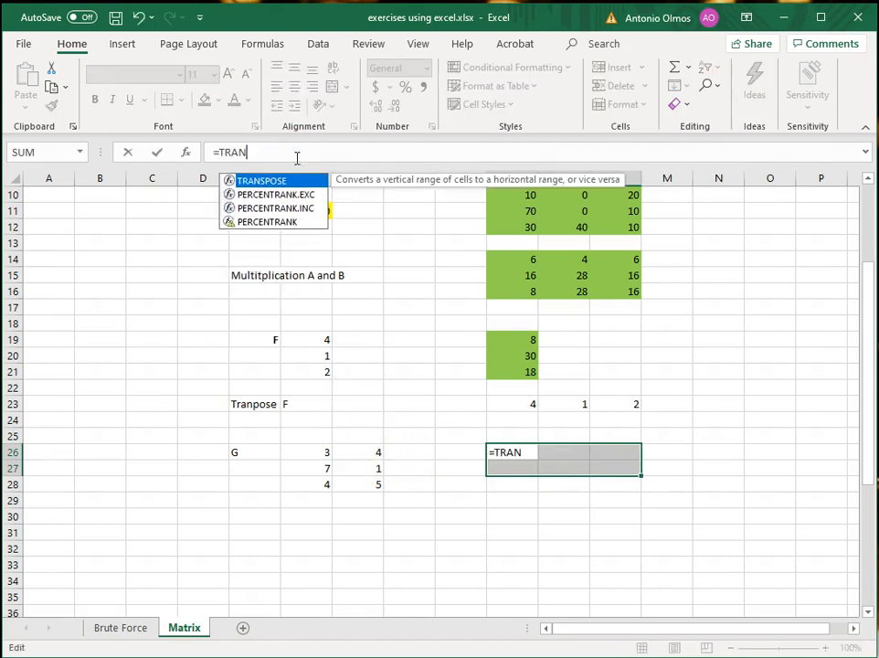
{"action": "type", "text": "SPOSE(G)"}
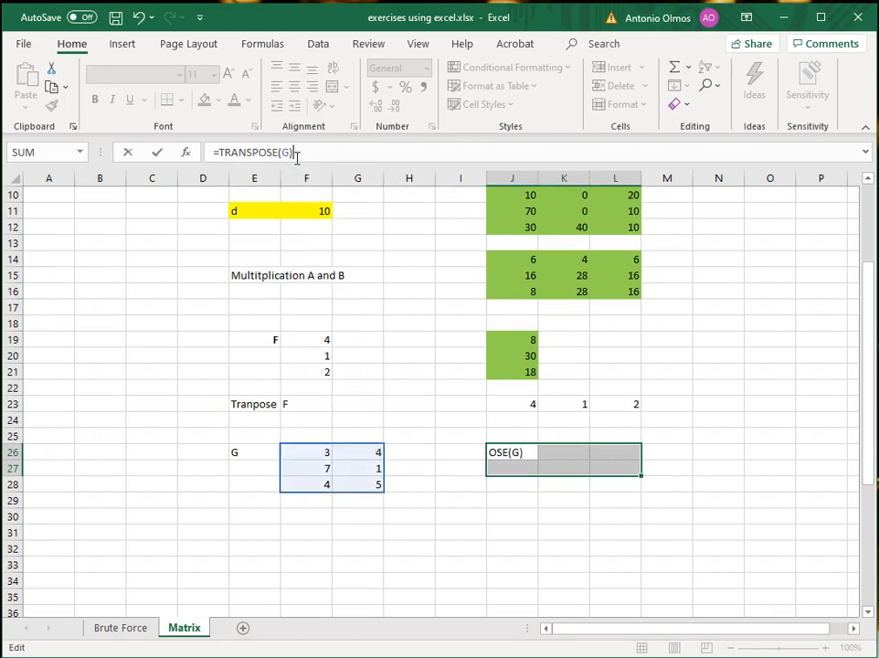
{"action": "key", "text": "Return"}
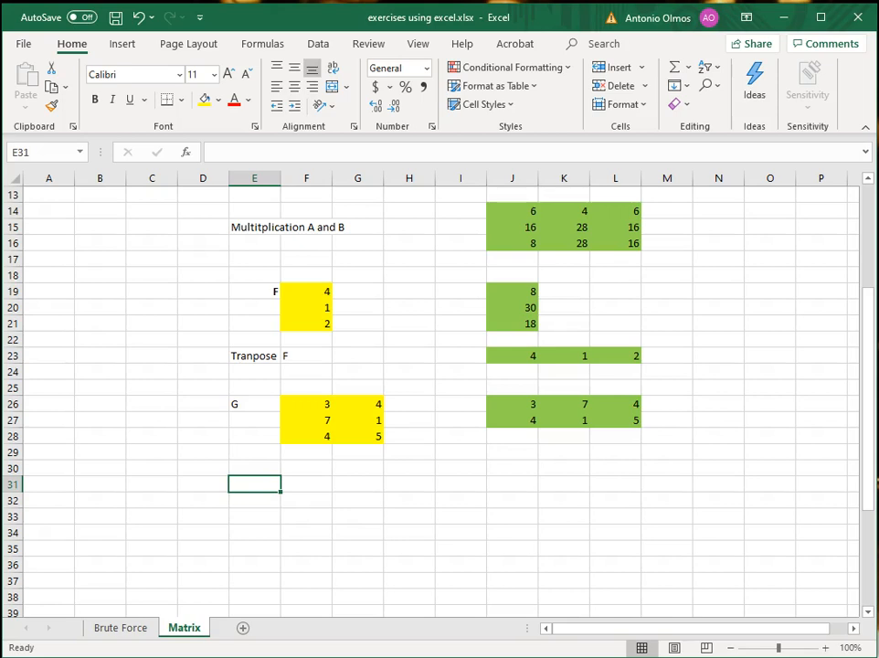
Step: Enter the label "determinant of A" in cell E31
{"action": "type", "text": "determ"}
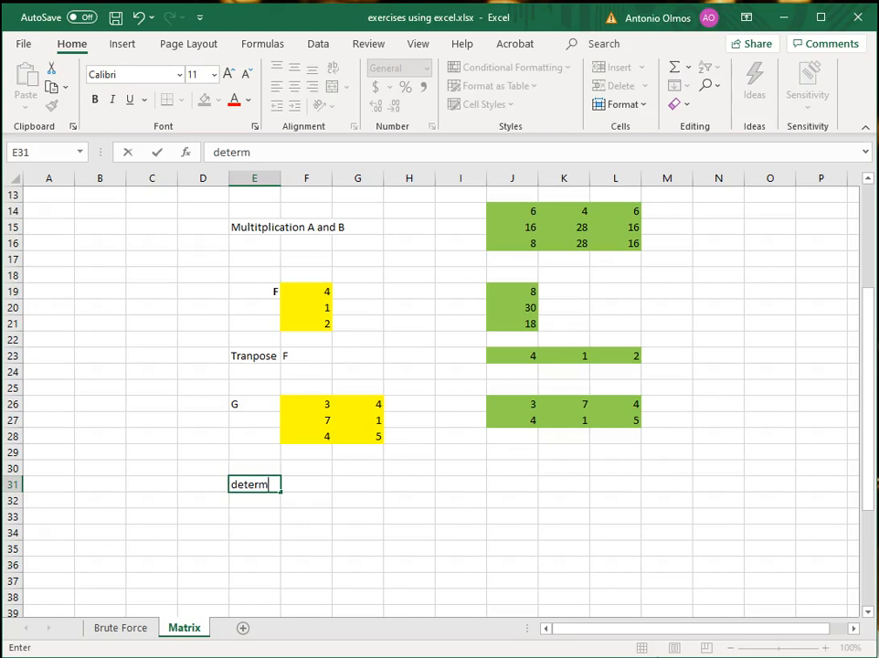
{"action": "type", "text": "inant of A"}
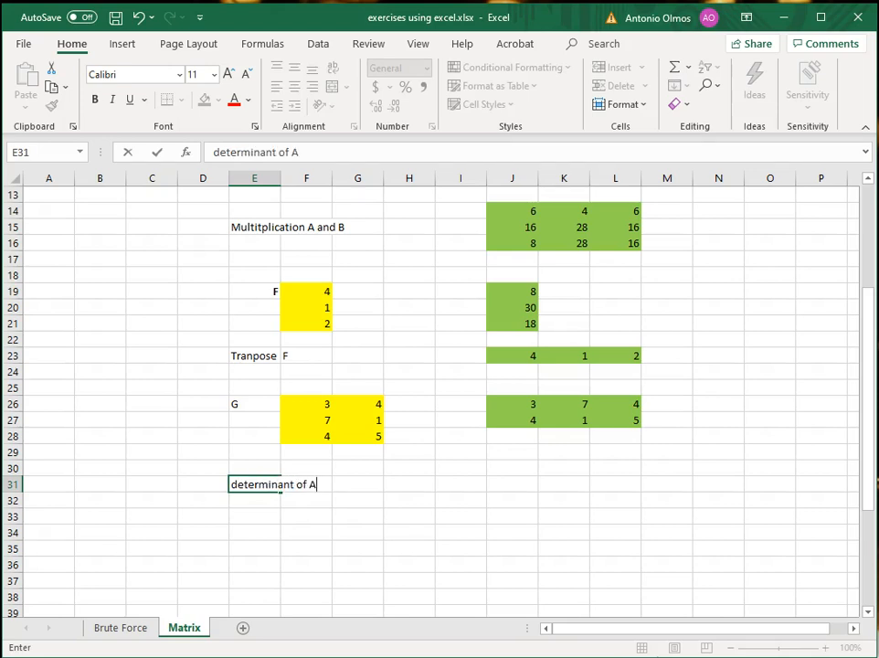
{"action": "key", "text": "Tab"}
Step: Calculate the determinant of matrix A in cell J31 with the formula +MDETERM(A)
{"action": "key", "text": "Tab"}
{"action": "key", "text": "Tab"}
{"action": "key", "text": "Tab"}
{"action": "key", "text": "Tab"}
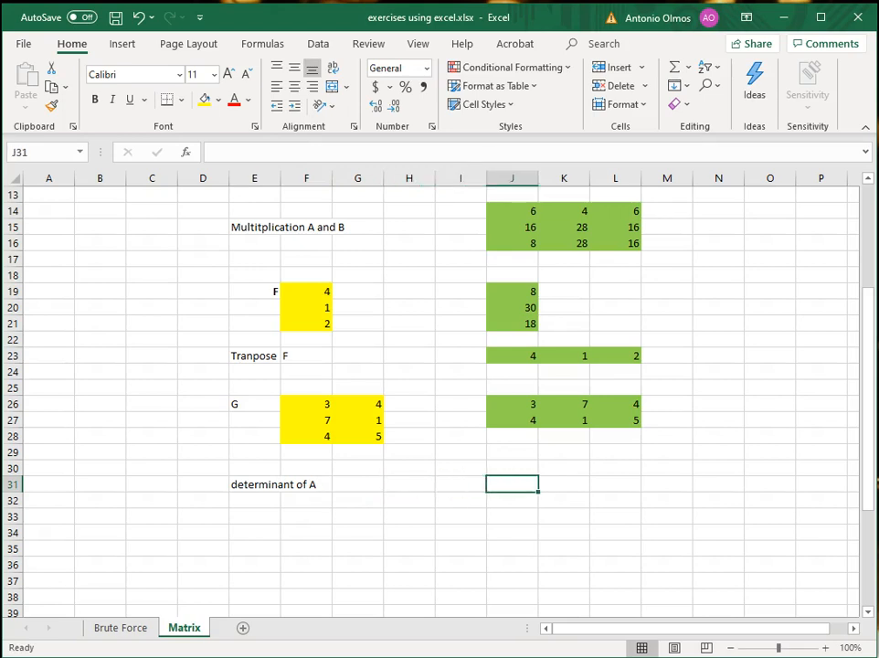
{"action": "type", "text": "+"}
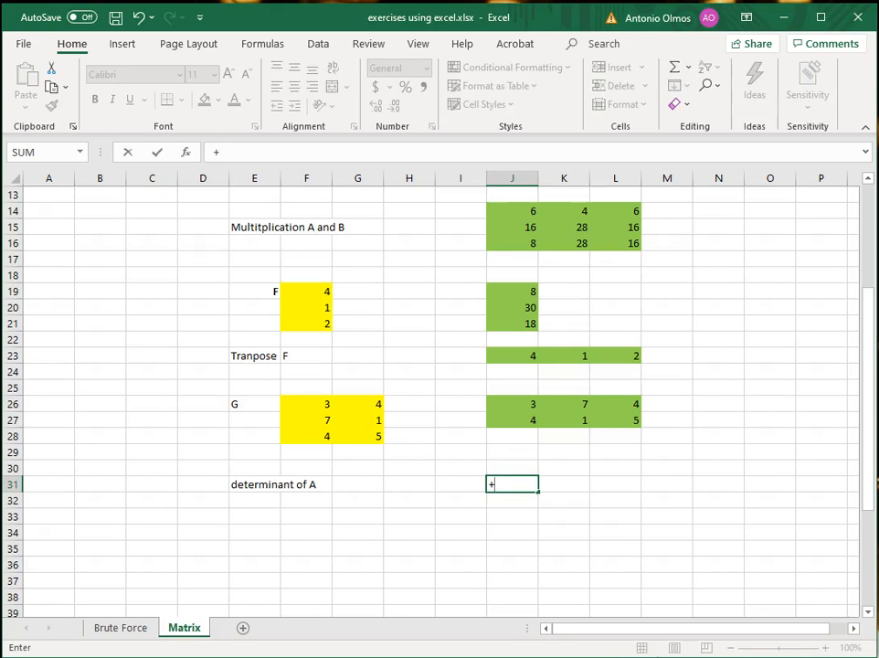
{"action": "type", "text": "M"}
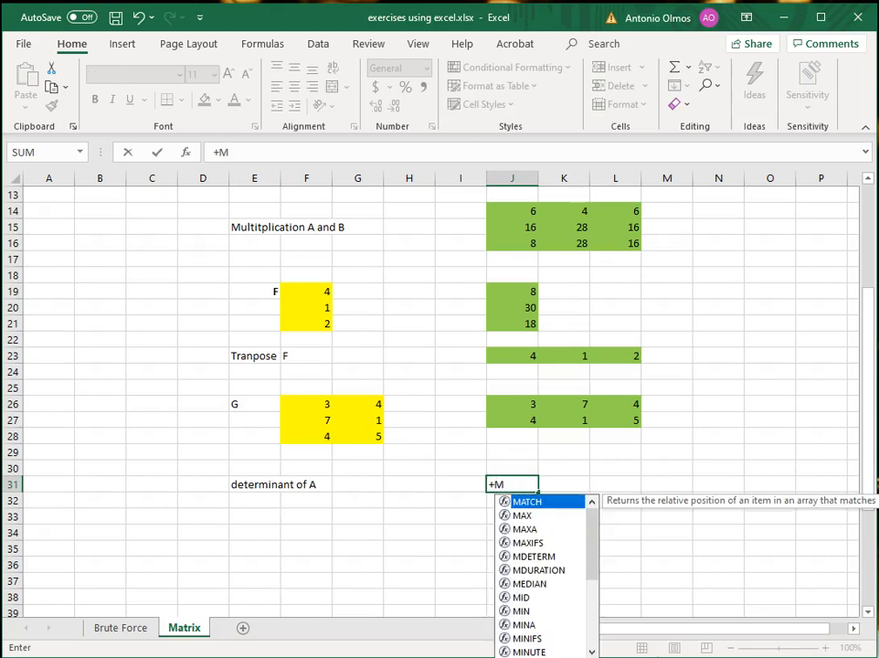
{"action": "type", "text": "DE"}
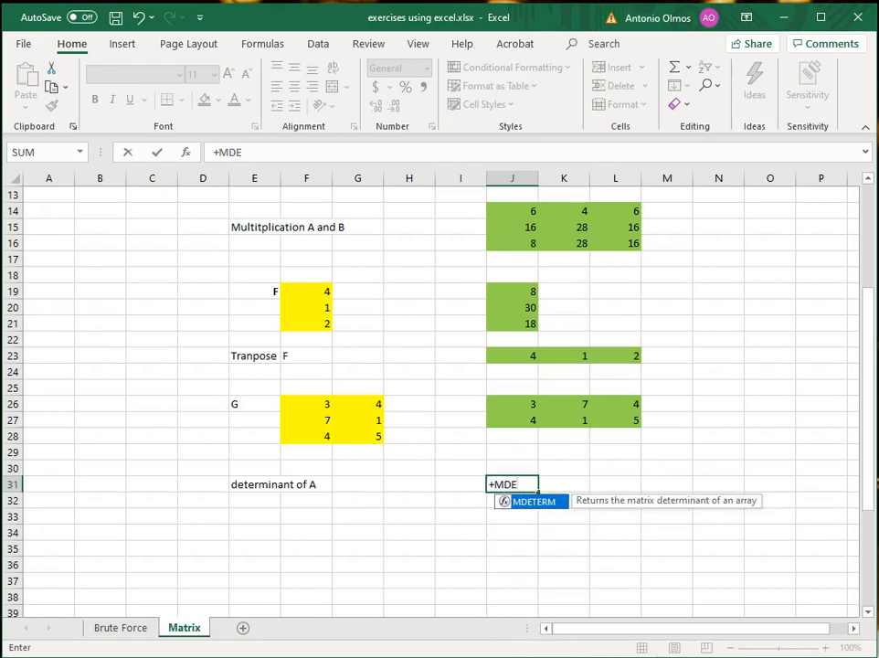
{"action": "type", "text": "TERM("}
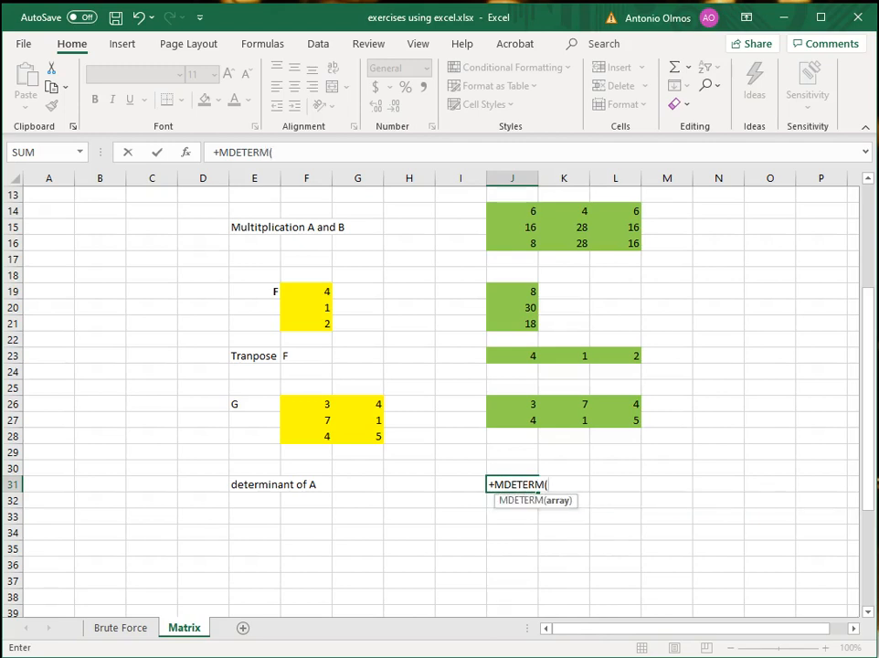
{"action": "type", "text": "A)"}
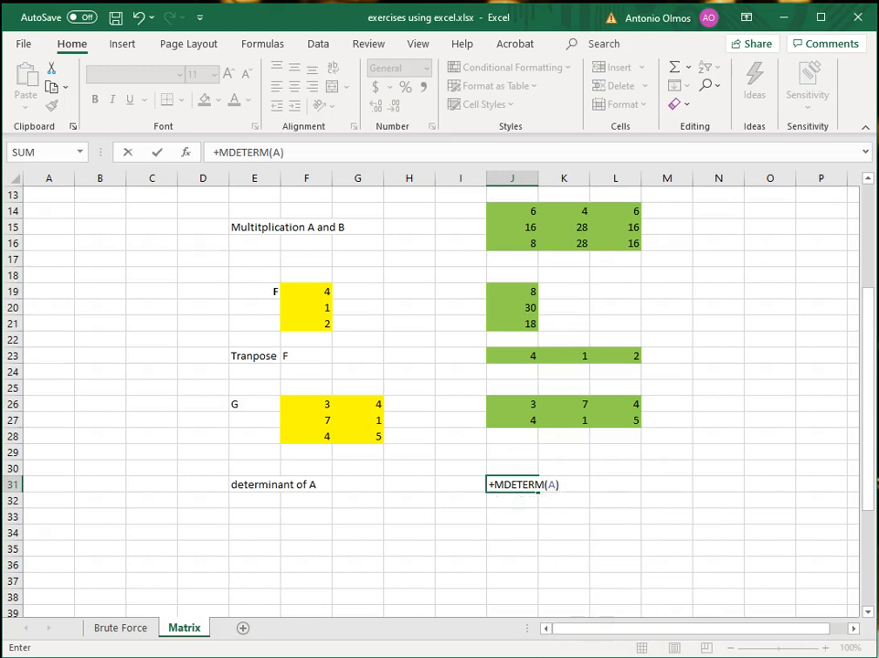
{"action": "key", "text": "Return"}
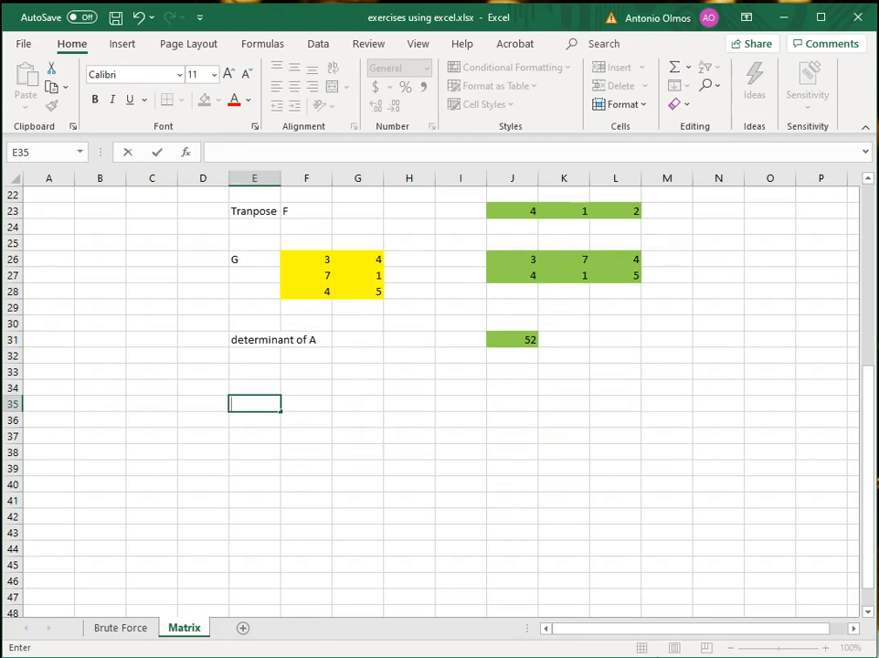
Step: Enter the label "Inverting matrix A" in cell E35
{"action": "type", "text": "Invertings"}
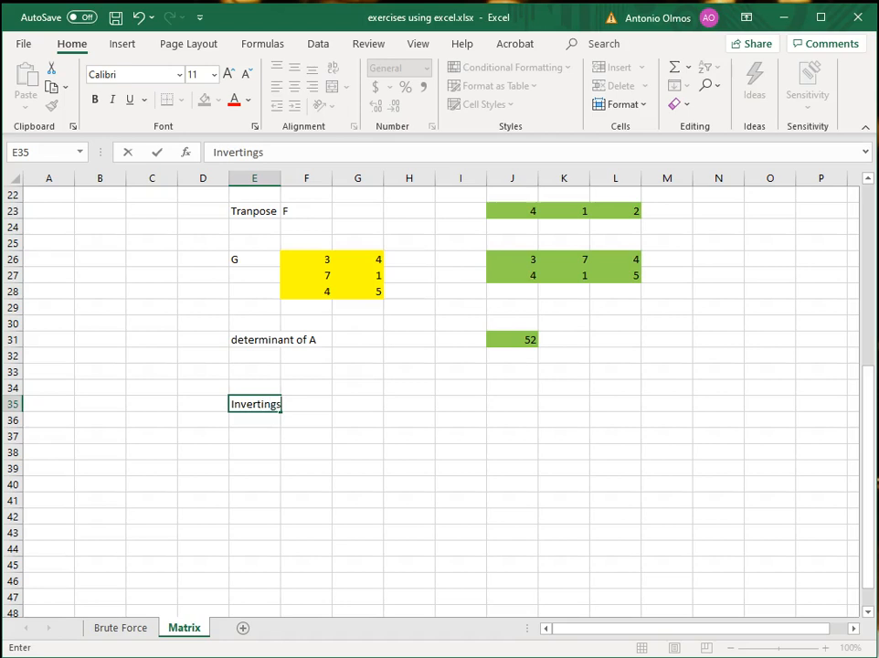
{"action": "key", "text": "BackSpace"}
{"action": "type", "text": "matrix A"}
{"action": "key", "text": "Right"}
Step: Compute the inverse of matrix A in J35:L37 with the array formula =MINVERSE(A)
{"action": "key", "text": "Right"}
{"action": "key", "text": "Right"}
{"action": "key", "text": "Right"}
{"action": "key", "text": "Right"}
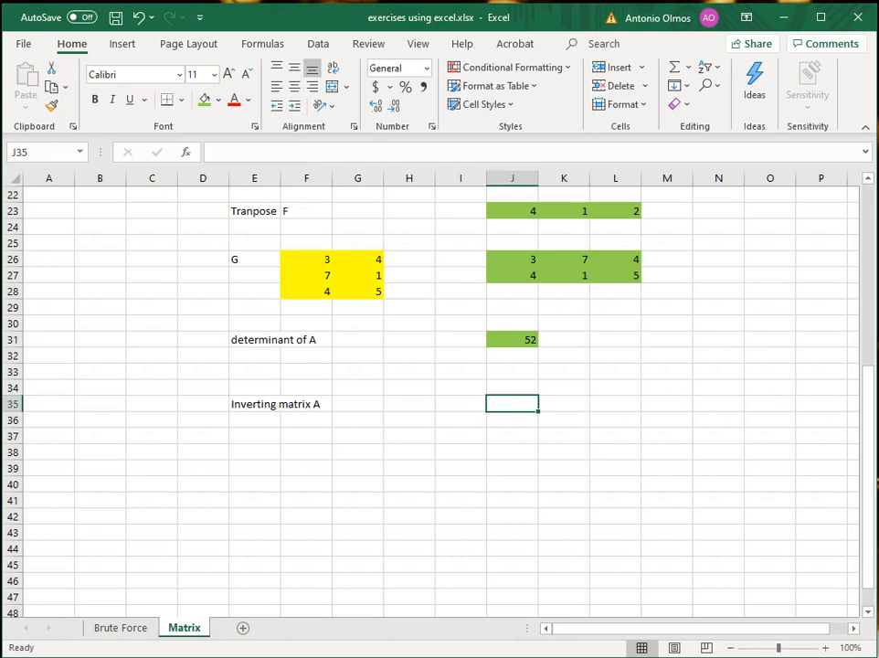
{"action": "key", "text": "shift+Down"}
{"action": "key", "text": "shift+Down"}
{"action": "key", "text": "shift+Right"}
{"action": "key", "text": "shift+Right"}
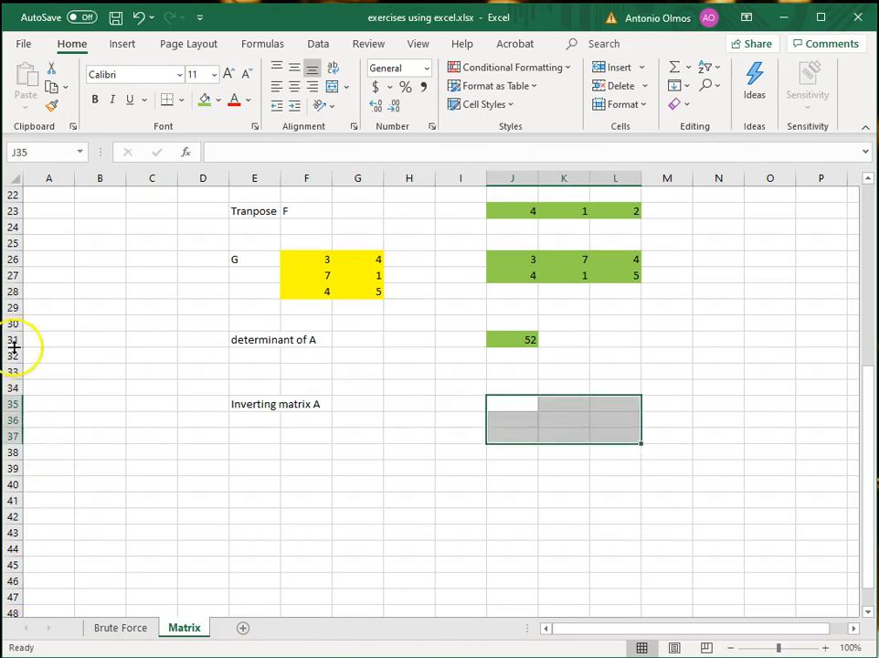
{"action": "left_click", "coordinate": [229, 154]}
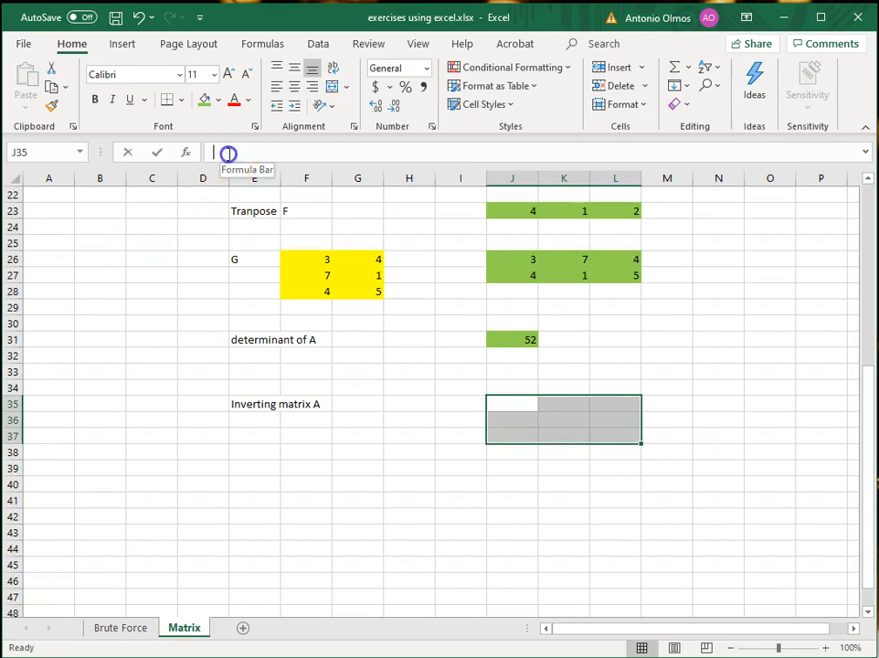
{"action": "type", "text": "="}
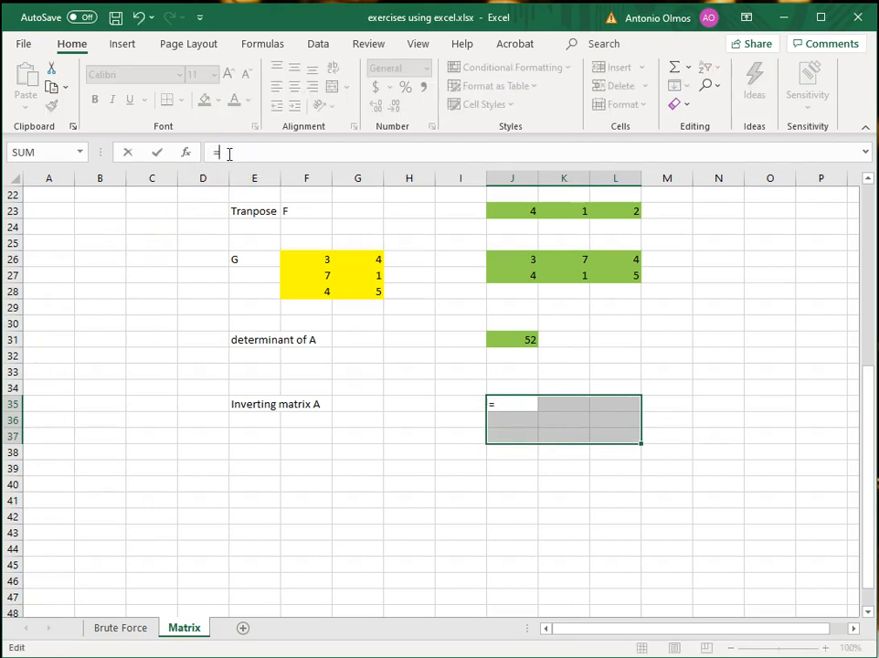
{"action": "type", "text": "MINVERSE"}
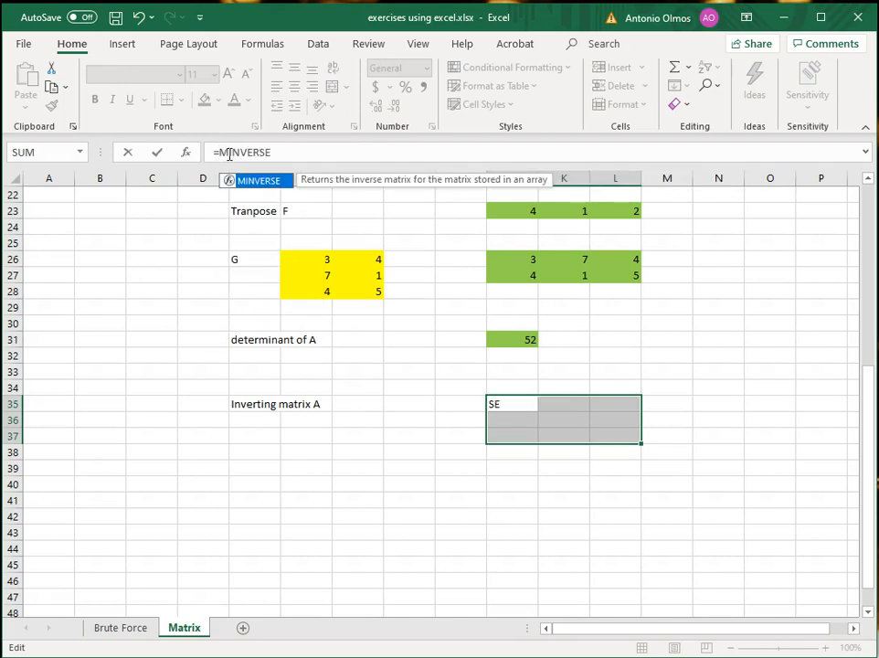
{"action": "type", "text": "(A)"}
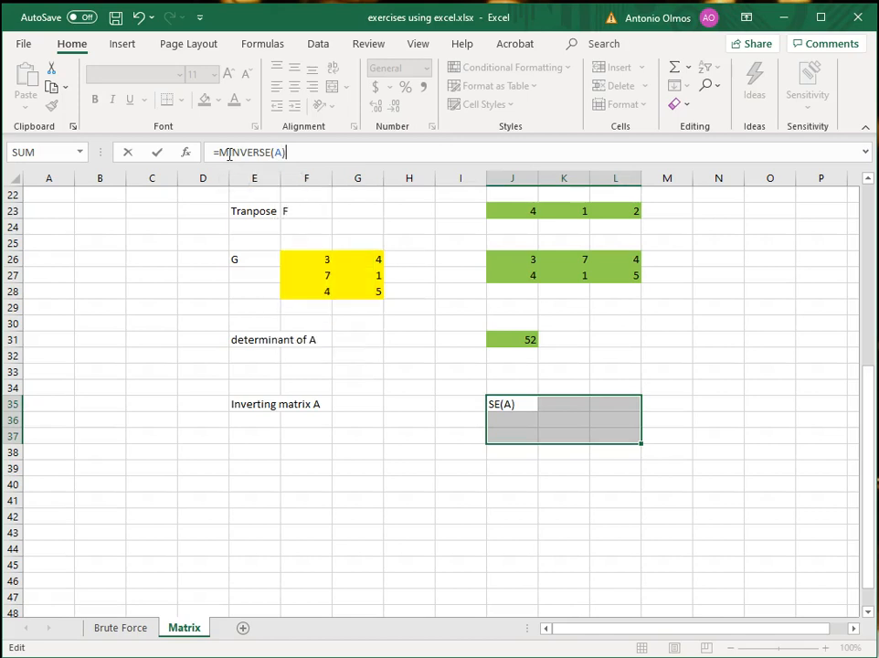
{"action": "key", "text": "Return"}
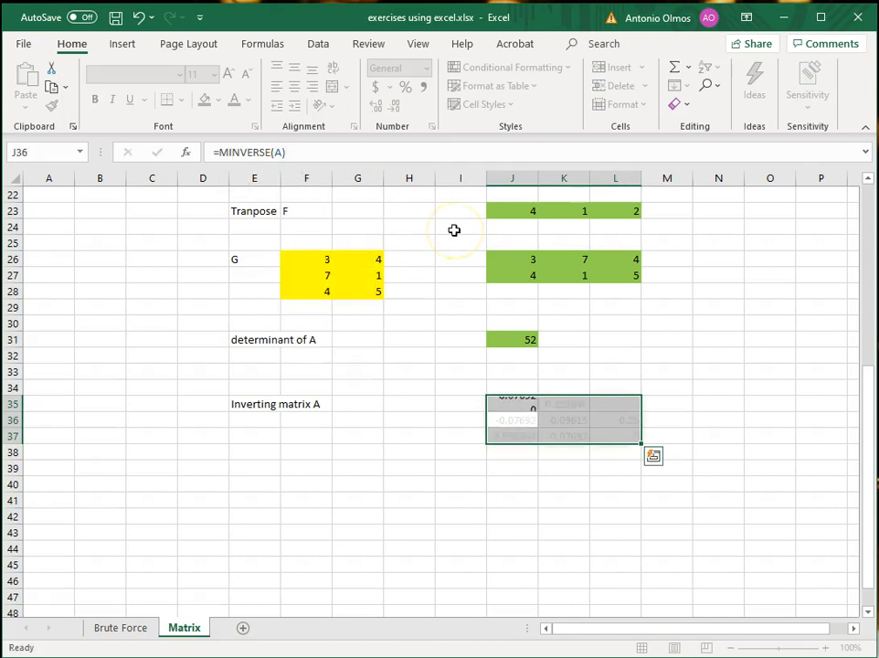